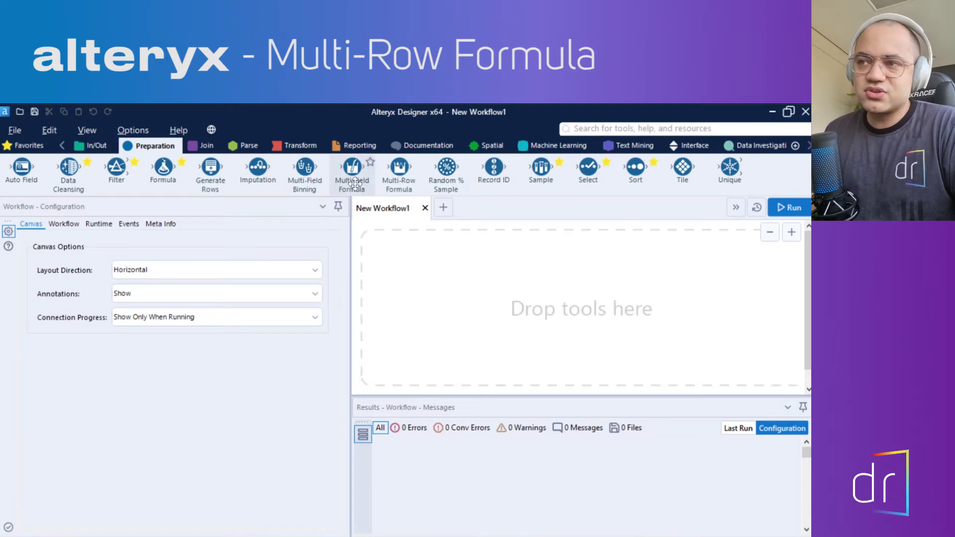
# - Open the example workflow for the Multi-Row Formula tool
pyautogui.moveTo(354, 177); pyautogui.dragTo(354, 185)
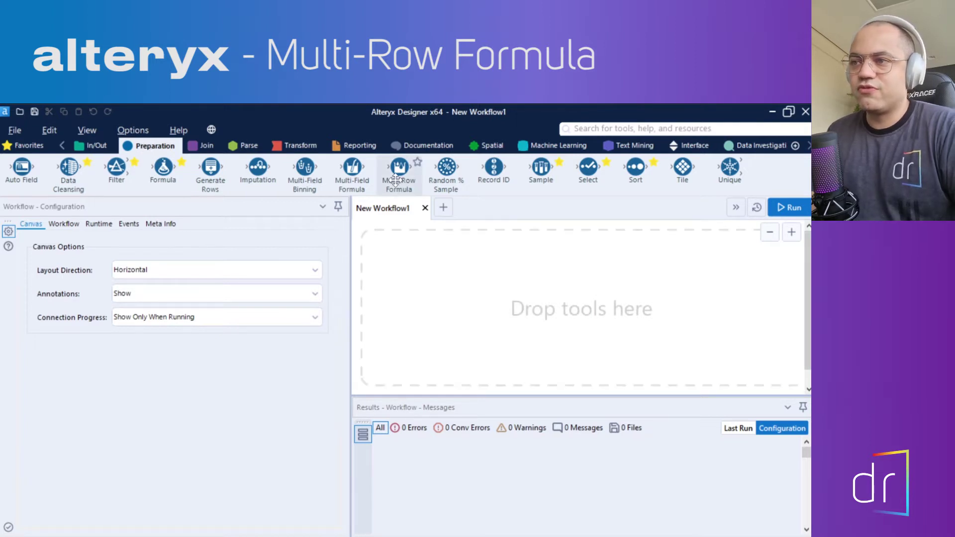
pyautogui.moveTo(399, 175); pyautogui.dragTo(400, 177)
pyautogui.moveTo(400, 178)
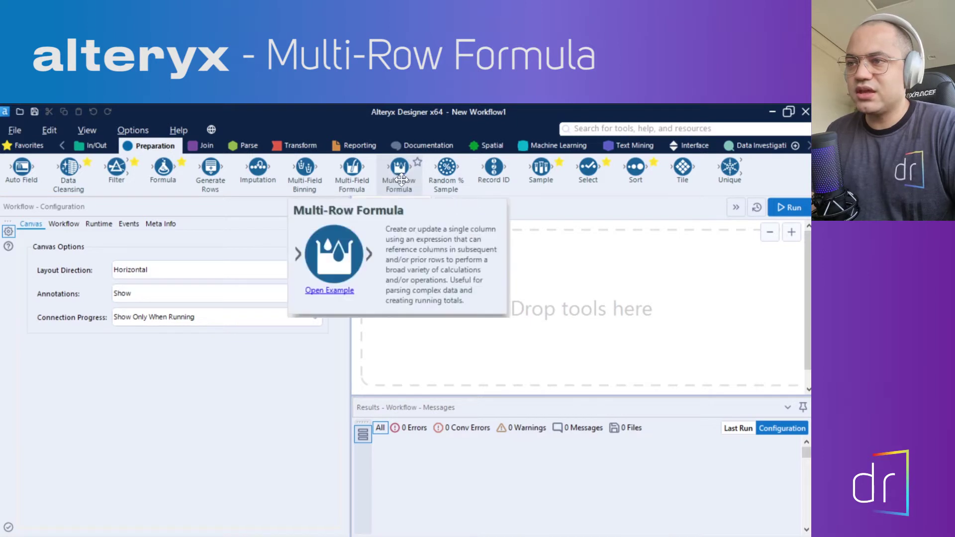
pyautogui.click(329, 292)
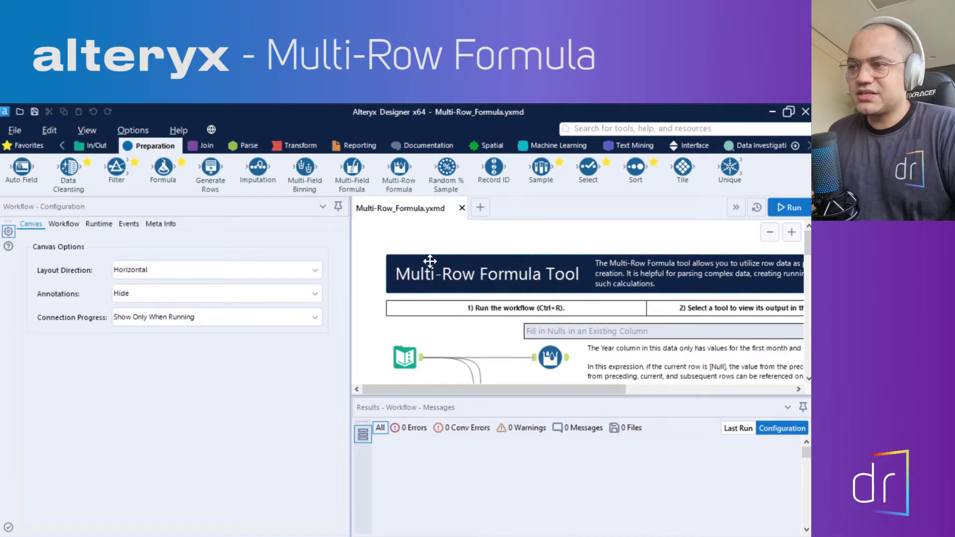
pyautogui.scroll(-3, 552, 331)
pyautogui.scroll(-1, 553, 331)
pyautogui.scroll(4, 552, 331)
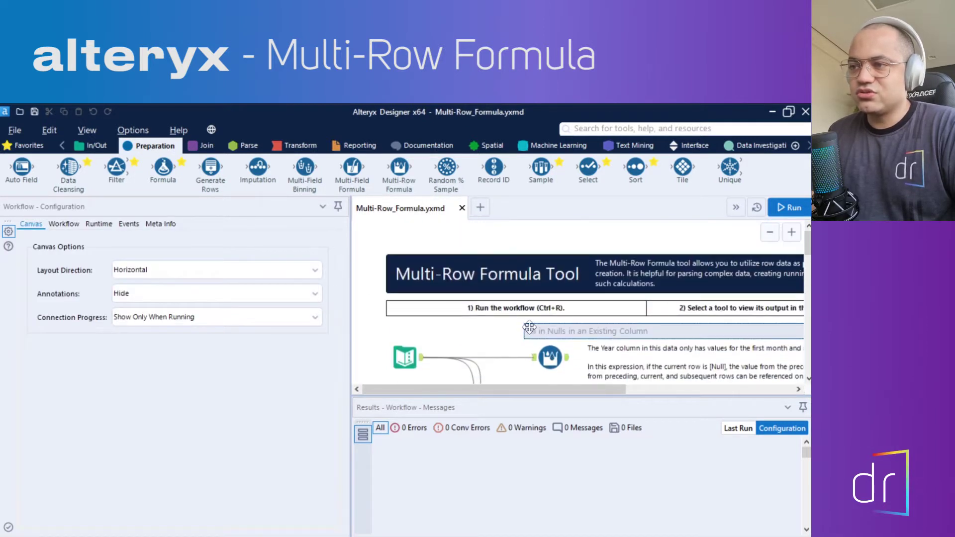
# - Copy the example's Text Input tool into a new workflow and position it at the start of the canvas
pyautogui.click(405, 357)
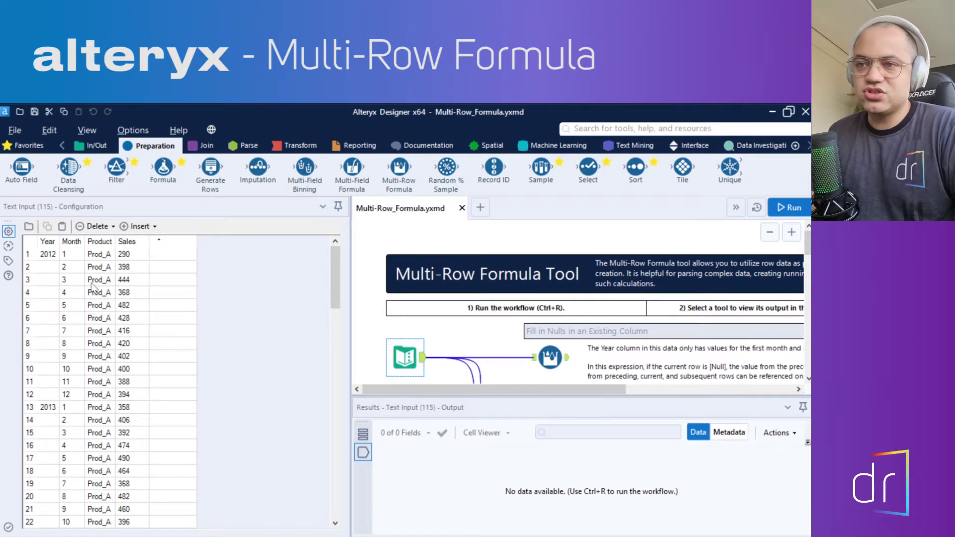
pyautogui.scroll(-4, 97, 299)
pyautogui.scroll(-4, 97, 306)
pyautogui.scroll(8, 97, 306)
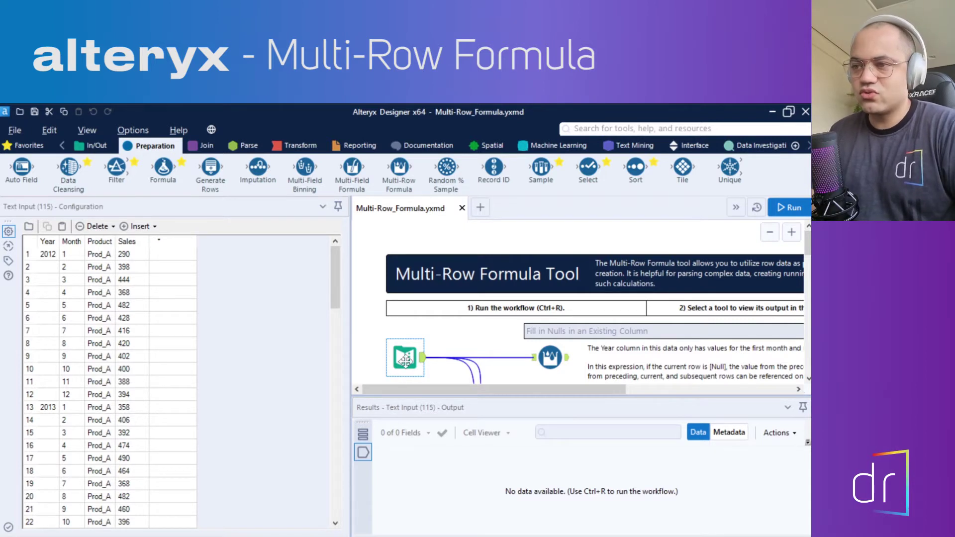
pyautogui.click(481, 211)
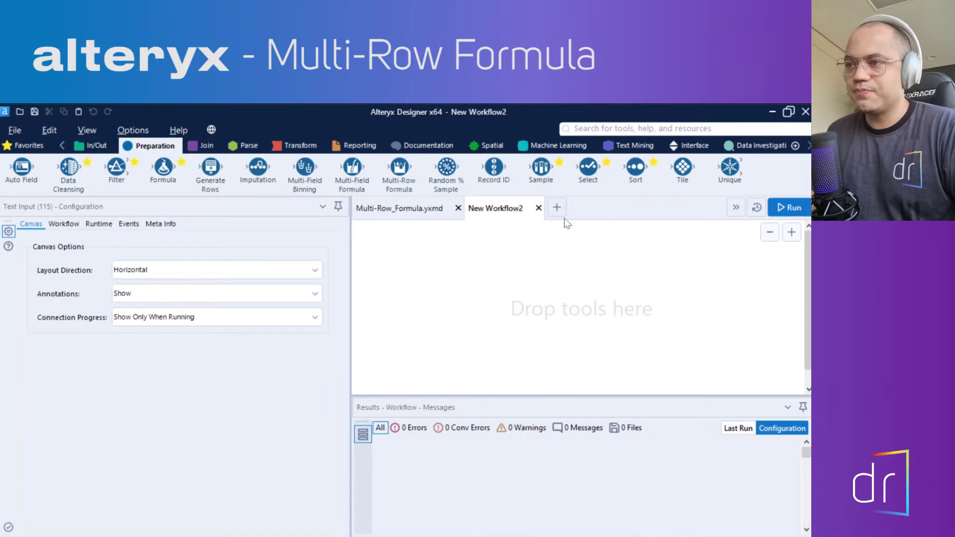
pyautogui.hotkey('ctrl', 'v')
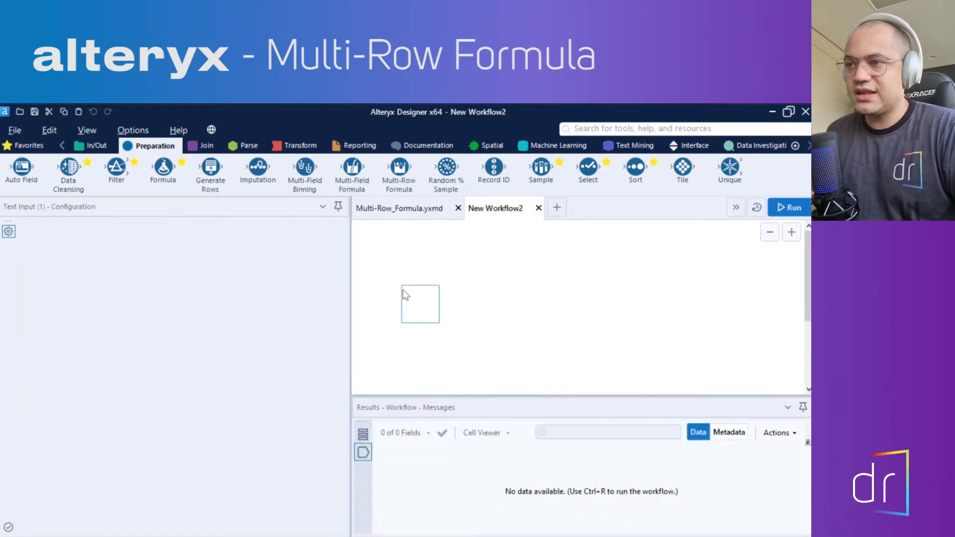
pyautogui.moveTo(418, 308); pyautogui.dragTo(398, 302)
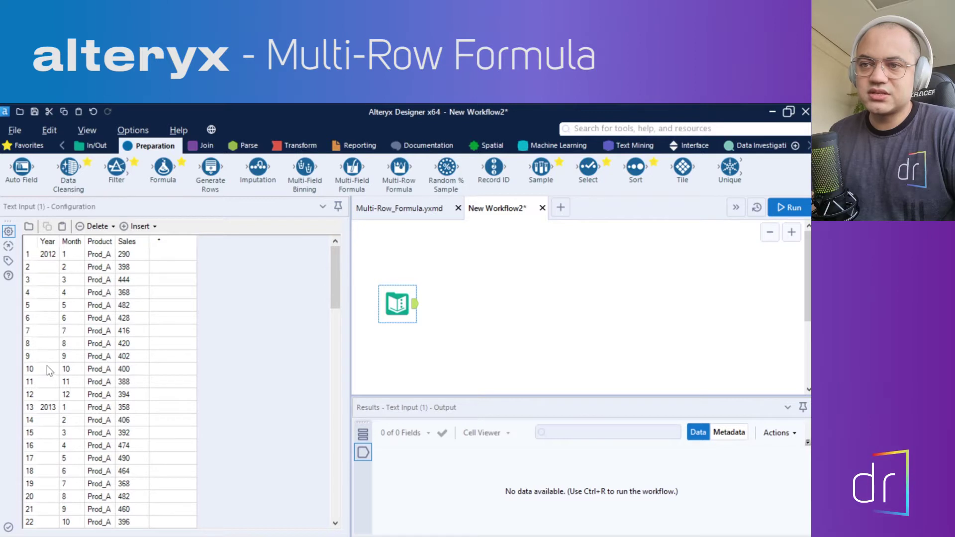
# - Examine the Text Input rows for gaps in the Year column across months and products
pyautogui.scroll(-4, 47, 370)
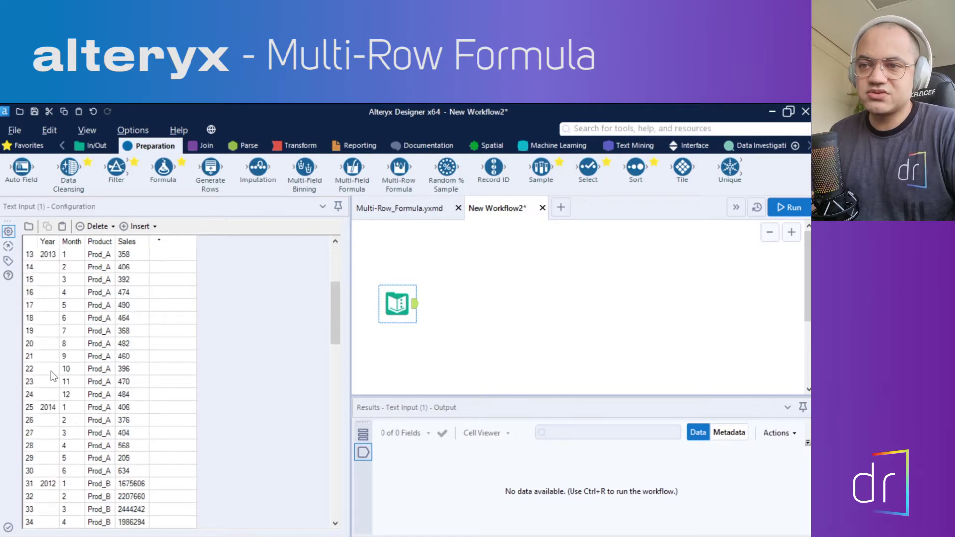
pyautogui.scroll(4, 51, 372)
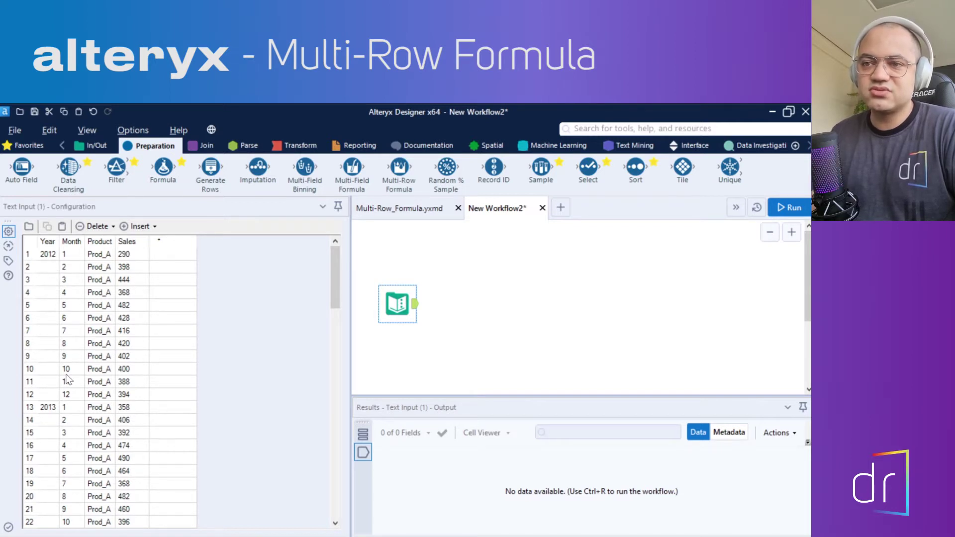
pyautogui.scroll(-3, 63, 423)
pyautogui.scroll(-12, 64, 423)
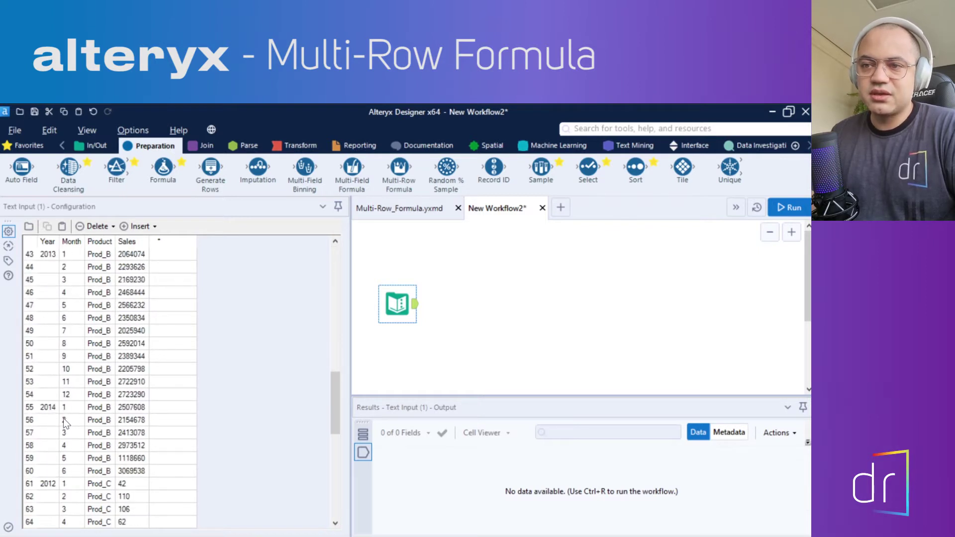
pyautogui.scroll(15, 63, 418)
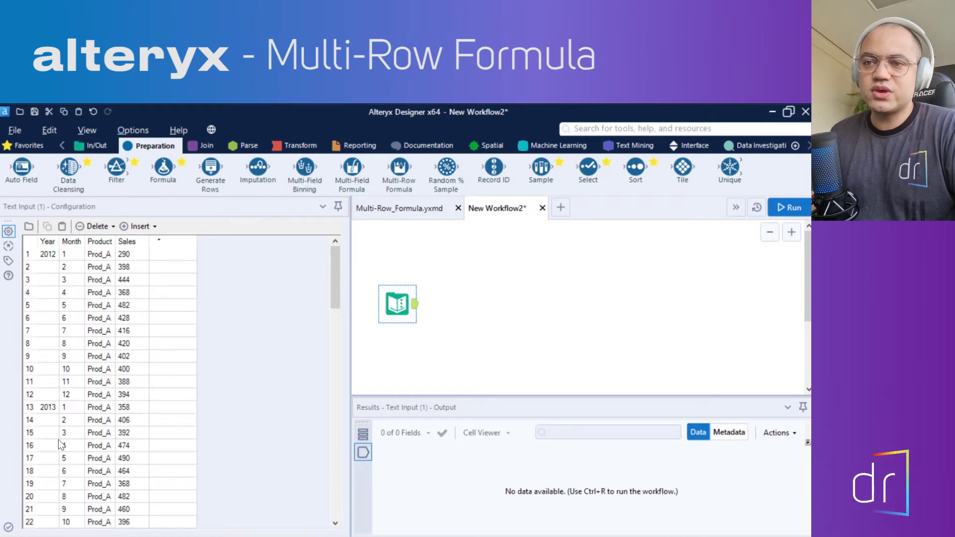
pyautogui.scroll(-3, 58, 440)
pyautogui.scroll(3, 58, 440)
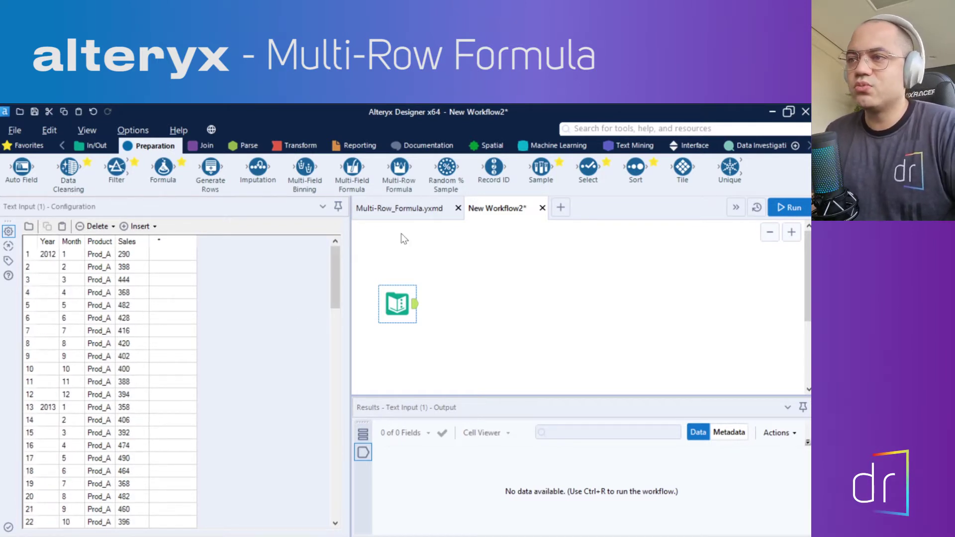
# - Add a Multi-Row Formula tool connected to the Text Input's output and enlarge the results area
pyautogui.moveTo(400, 168); pyautogui.dragTo(461, 307)
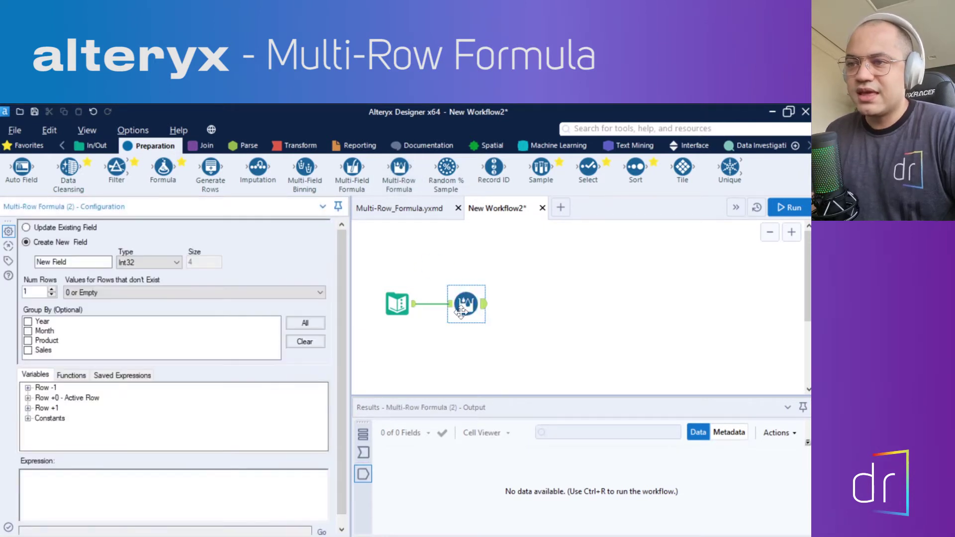
pyautogui.click(442, 303)
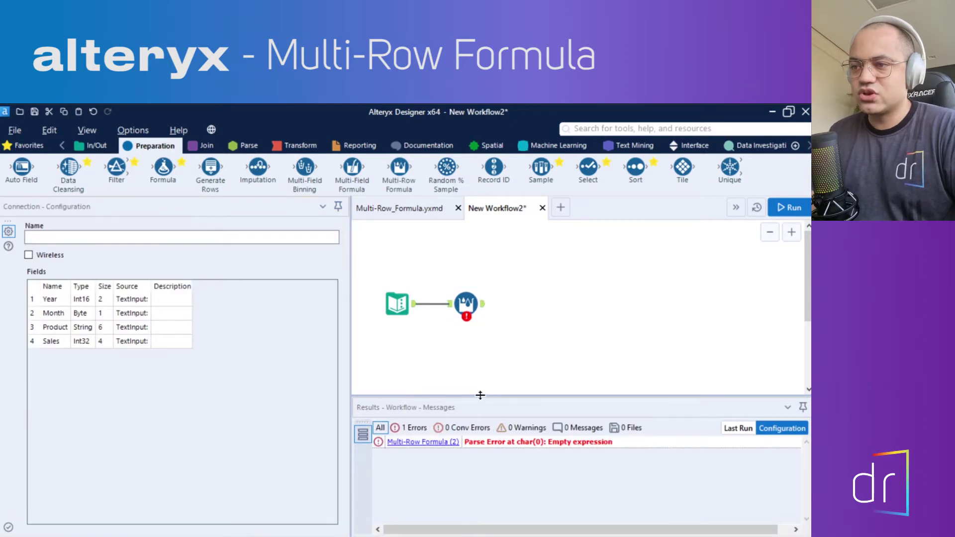
pyautogui.moveTo(480, 395); pyautogui.dragTo(480, 350)
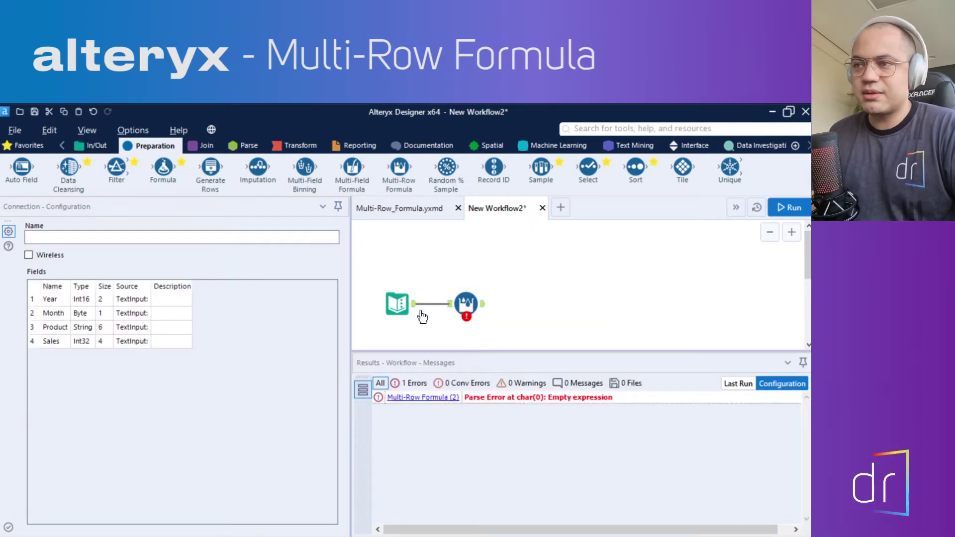
# - Set the Multi-Row Formula tool to update the existing Year field
pyautogui.click(400, 306)
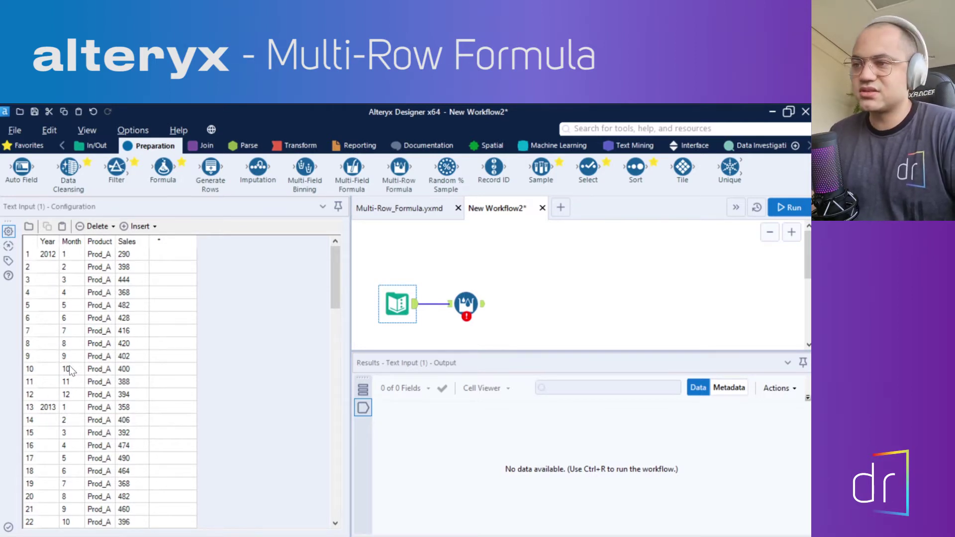
pyautogui.click(465, 313)
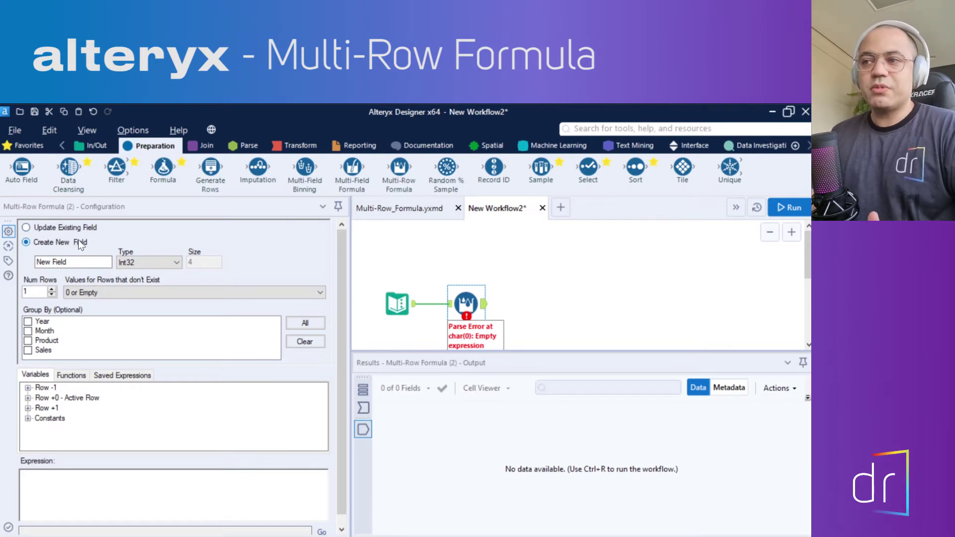
pyautogui.click(26, 227)
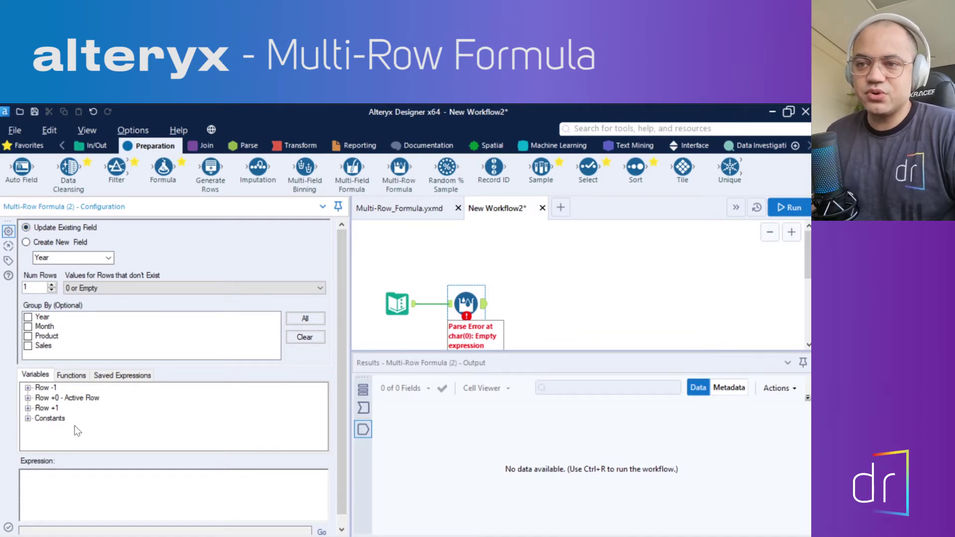
# - Examine the field variables offered under Row -1, Row +0 - Active Row and Row +1
pyautogui.click(29, 389)
pyautogui.click(28, 388)
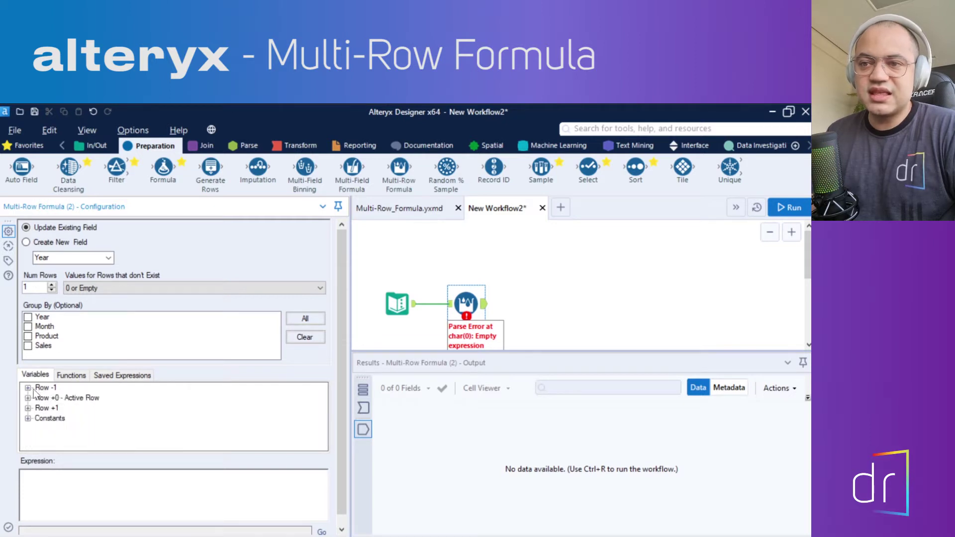
pyautogui.click(29, 389)
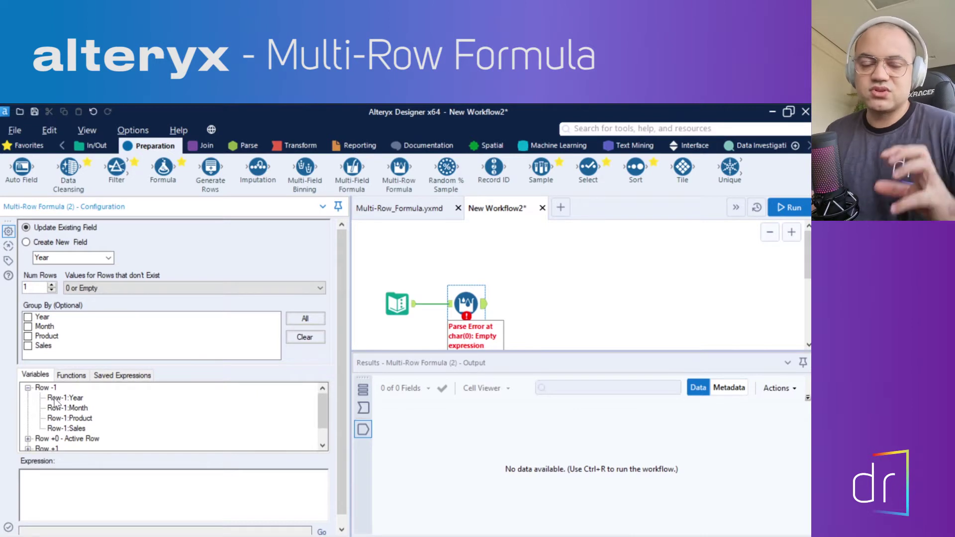
pyautogui.click(29, 388)
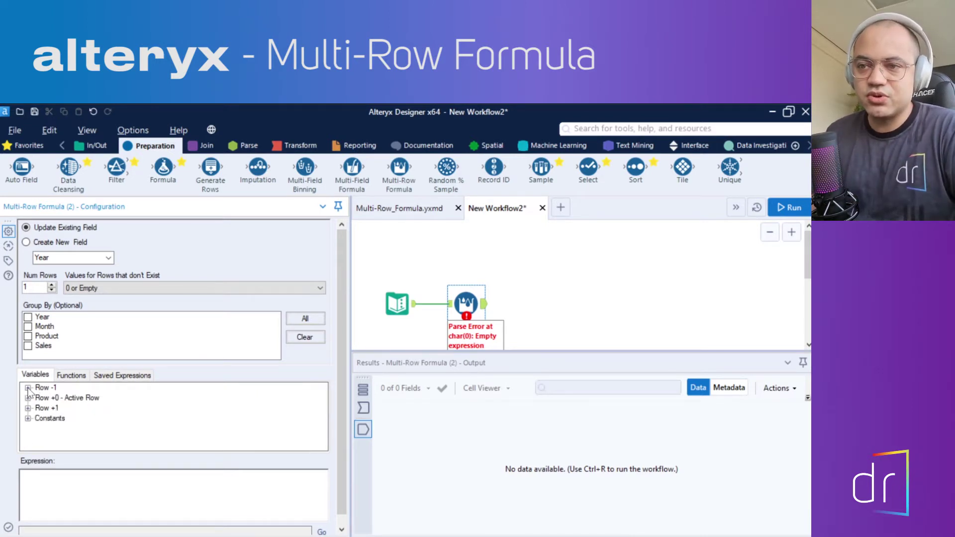
pyautogui.click(27, 389)
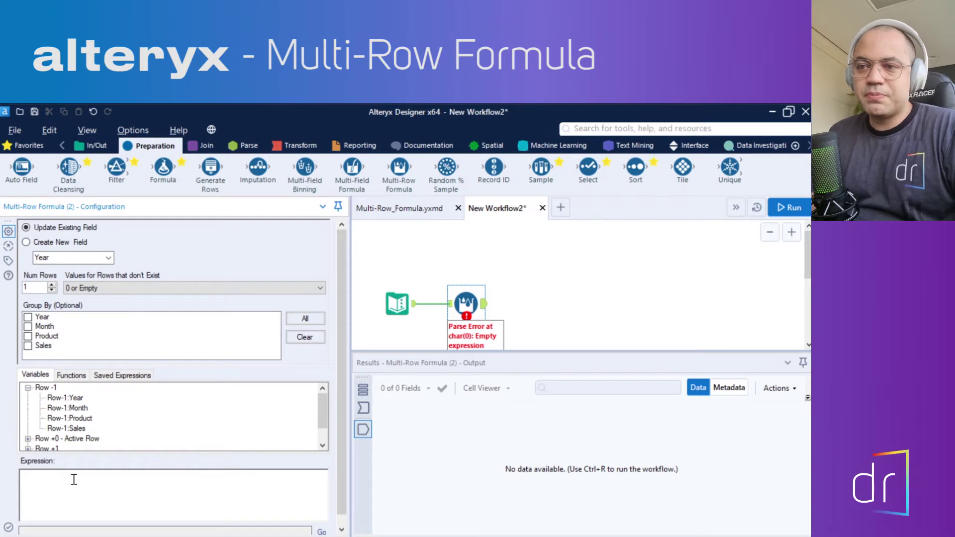
pyautogui.click(28, 388)
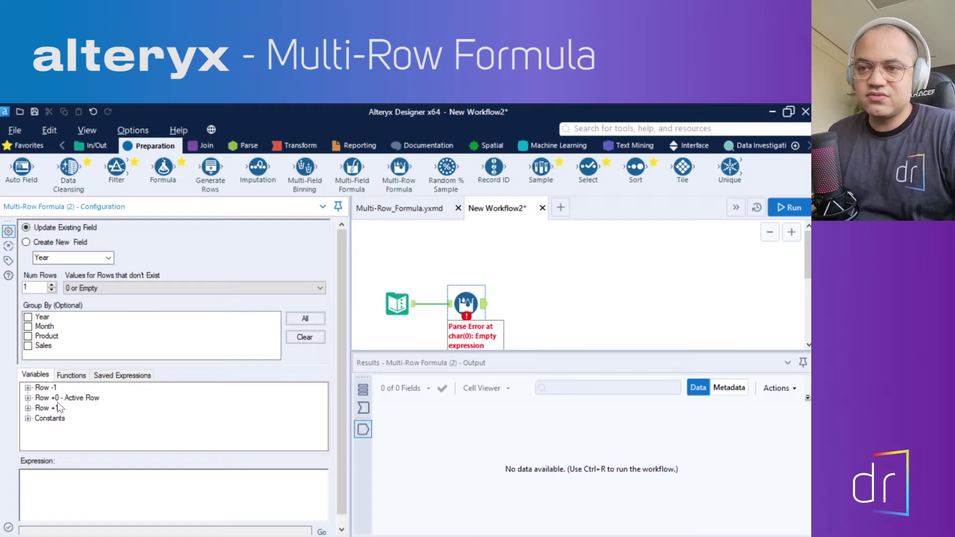
pyautogui.click(28, 398)
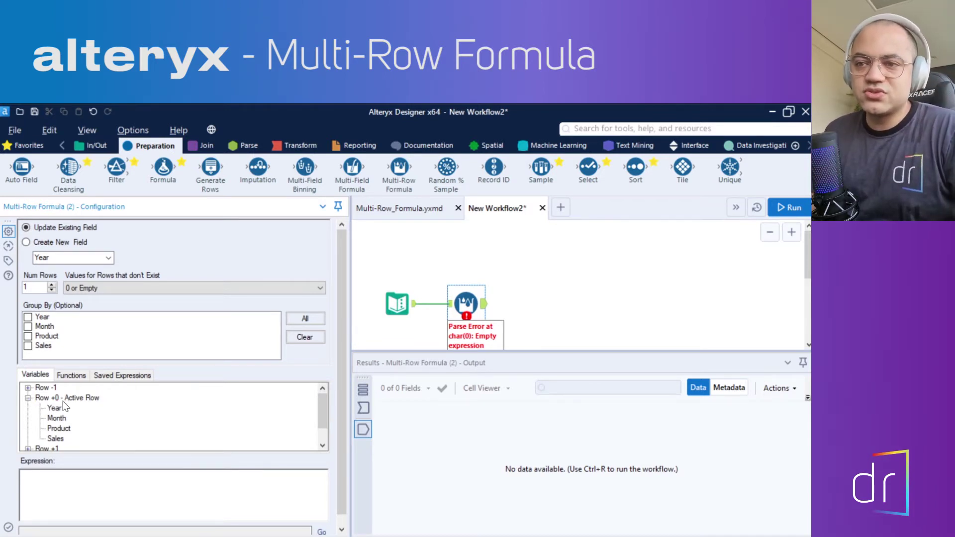
pyautogui.click(28, 398)
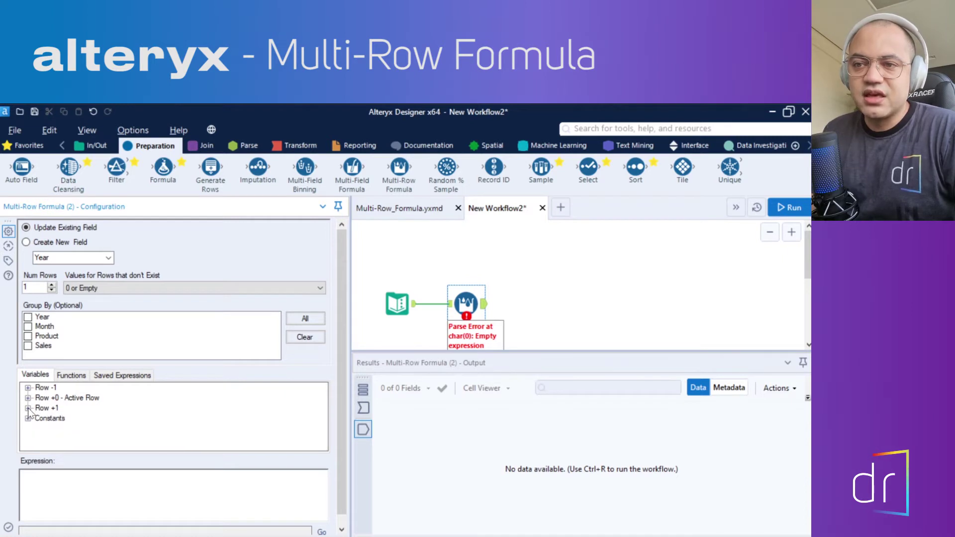
pyautogui.click(28, 408)
pyautogui.click(28, 398)
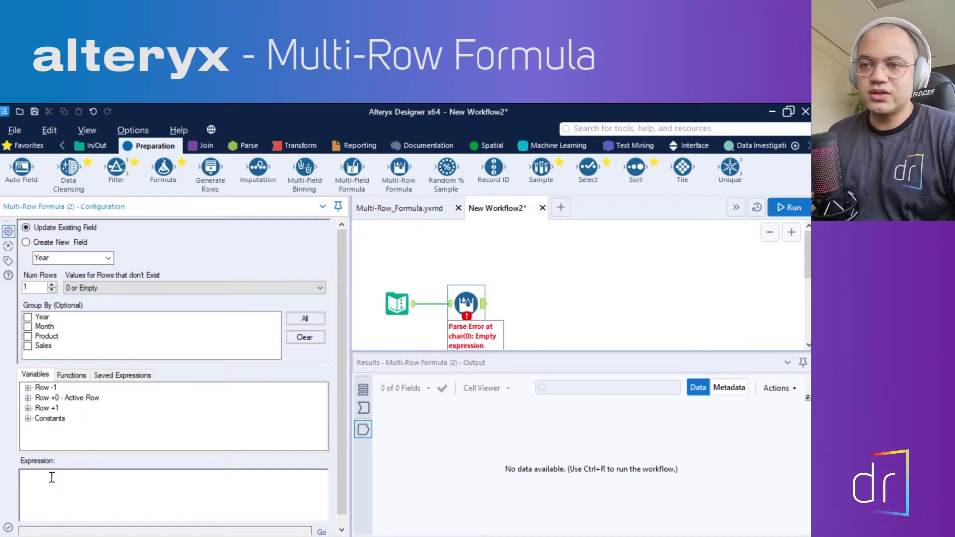
# - Run the workflow and display the Multi-Row Formula tool's input data in the results
pyautogui.click(791, 206)
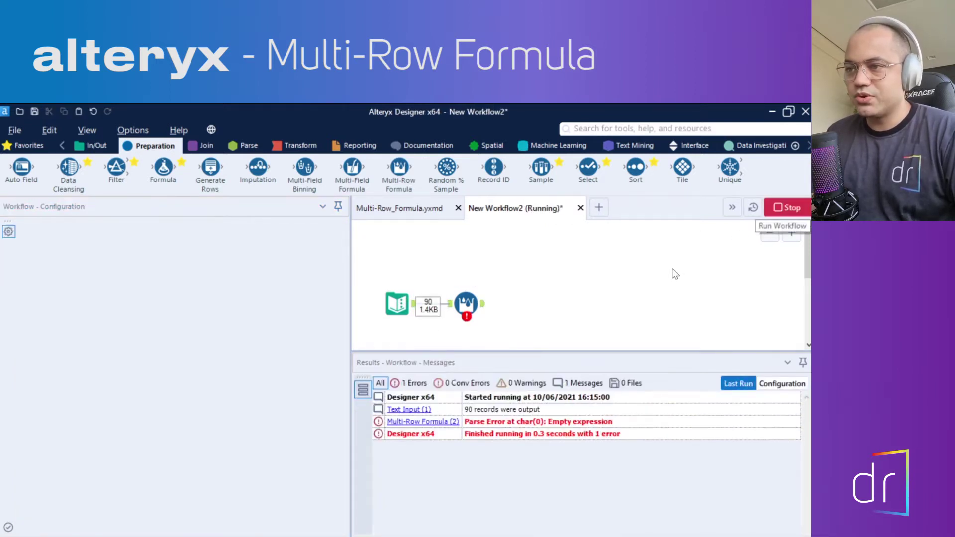
pyautogui.click(466, 305)
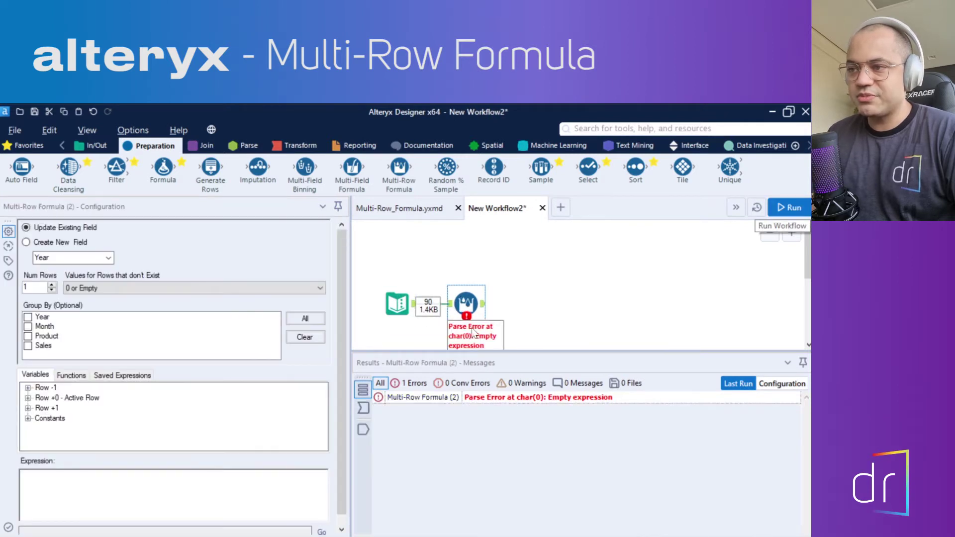
pyautogui.click(363, 408)
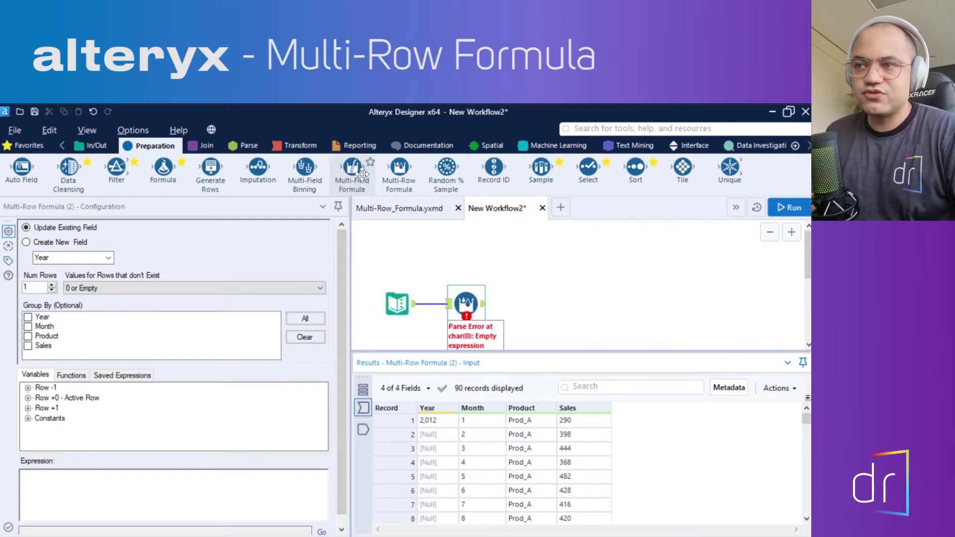
# - Look through the function categories offered for the Multi-Row Formula expression, including the Conditional functions
pyautogui.click(73, 377)
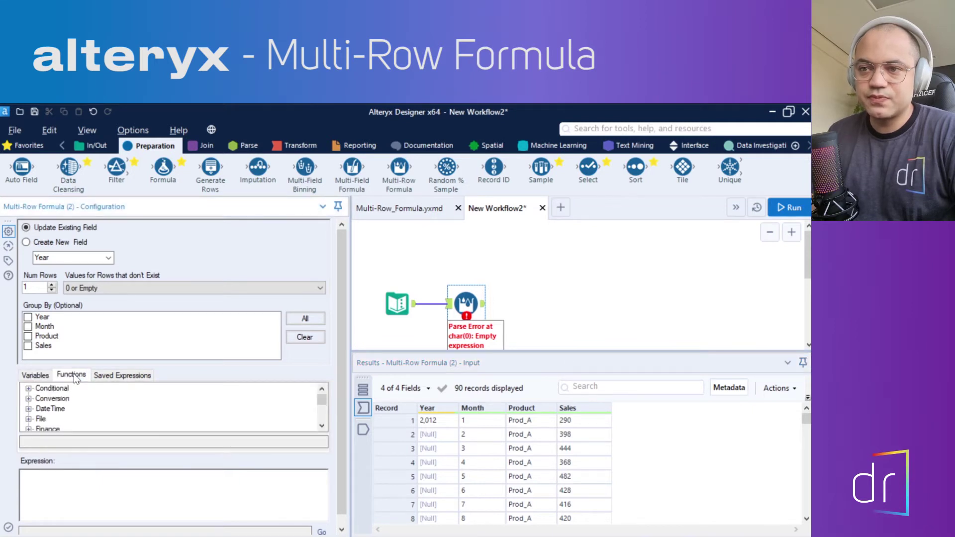
pyautogui.click(28, 388)
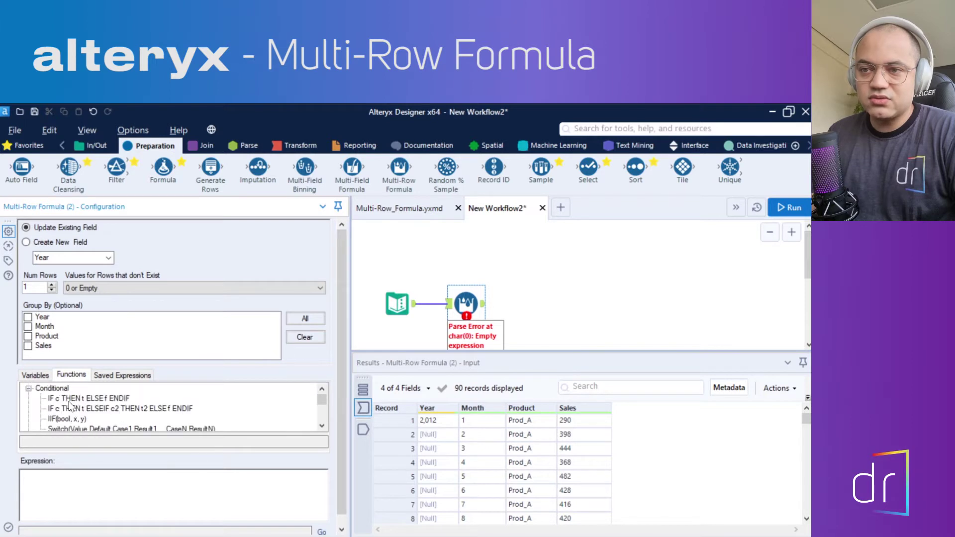
pyautogui.click(28, 388)
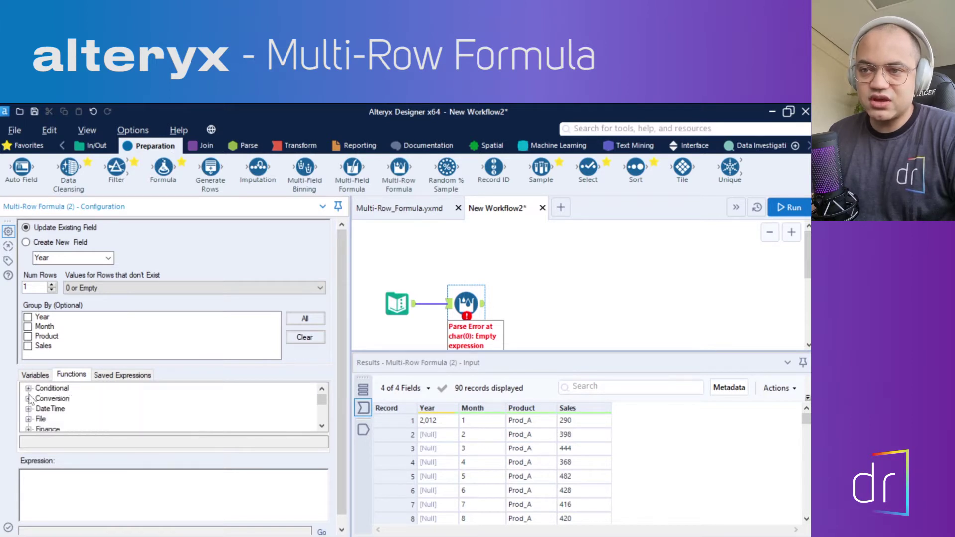
pyautogui.click(28, 398)
pyautogui.click(29, 389)
pyautogui.scroll(-1, 45, 408)
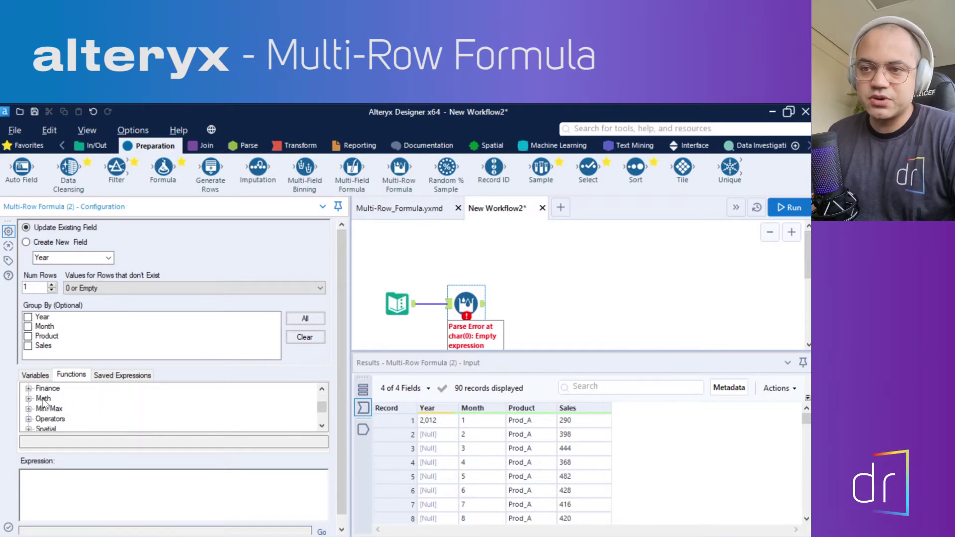
pyautogui.scroll(1, 45, 408)
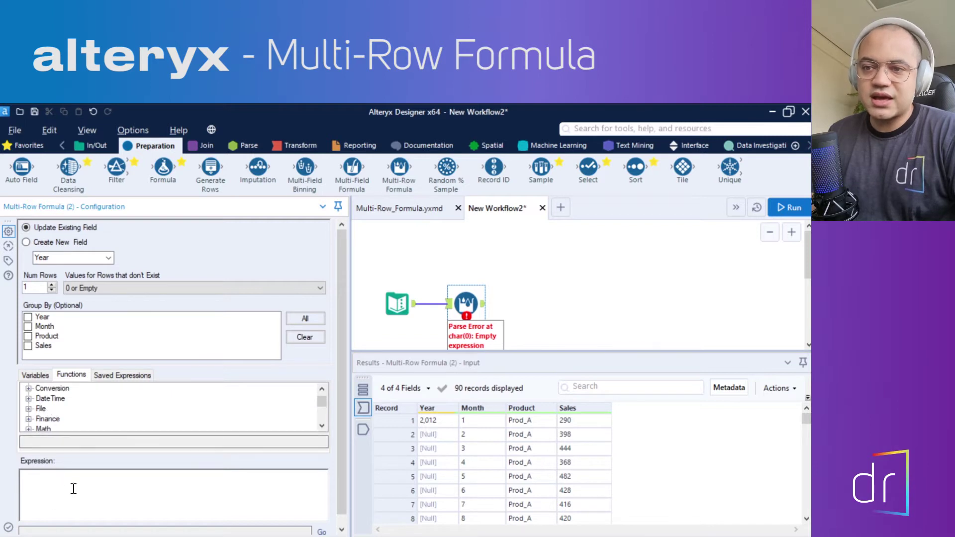
pyautogui.click(28, 388)
pyautogui.click(28, 389)
pyautogui.scroll(1, 38, 398)
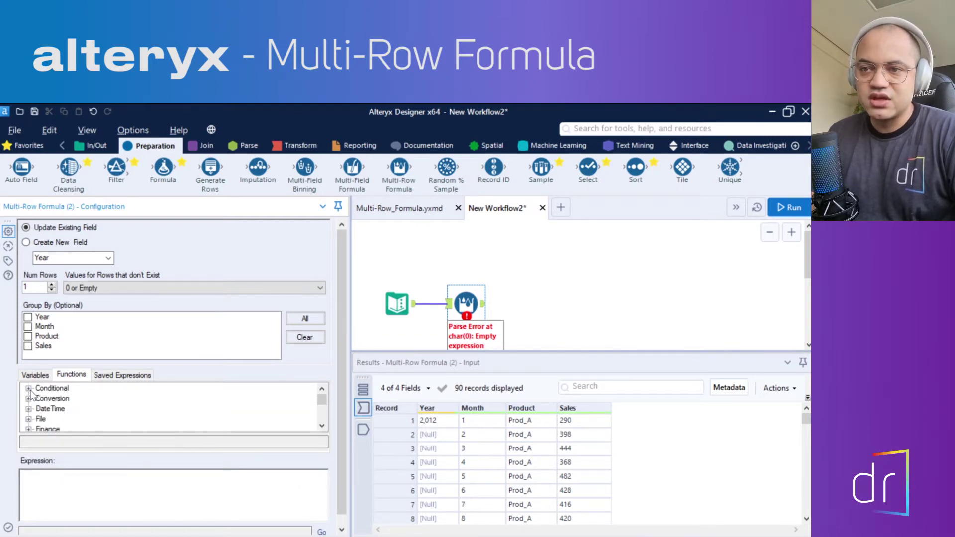
# - Insert the conditional template IF c THEN t ELSE f ENDIF into the Multi-Row Formula expression
pyautogui.click(29, 388)
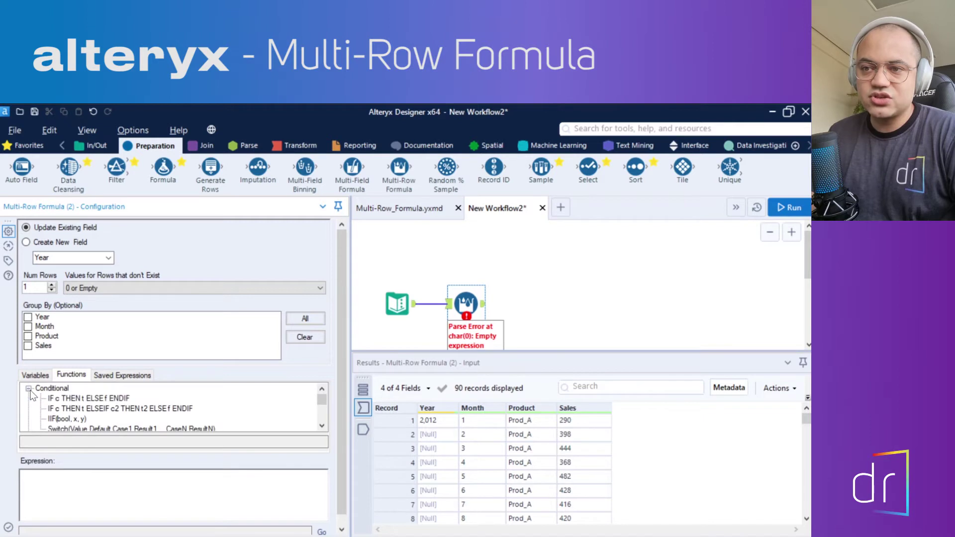
pyautogui.doubleClick(84, 399)
pyautogui.moveTo(142, 478); pyautogui.dragTo(19, 478)
pyautogui.click(29, 483)
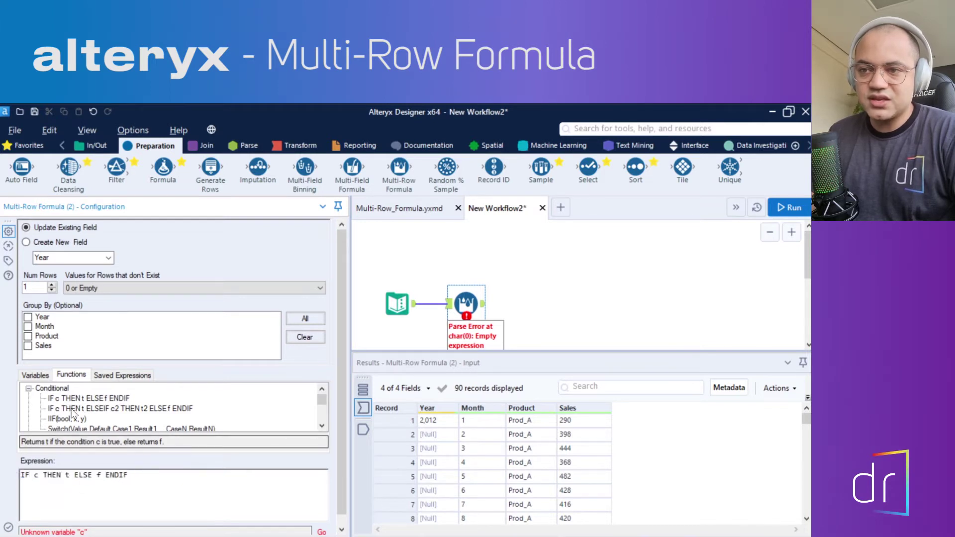
pyautogui.click(30, 390)
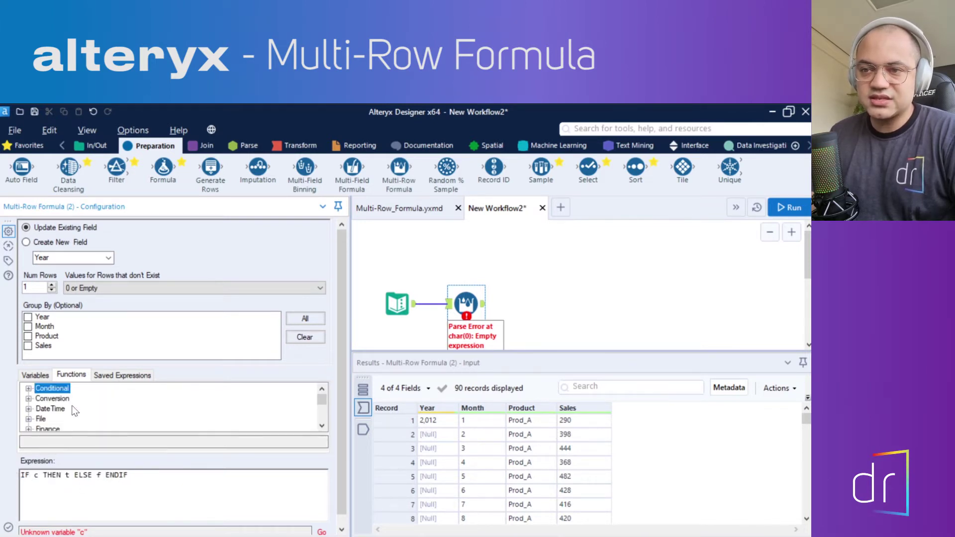
pyautogui.moveTo(128, 477); pyautogui.dragTo(20, 486)
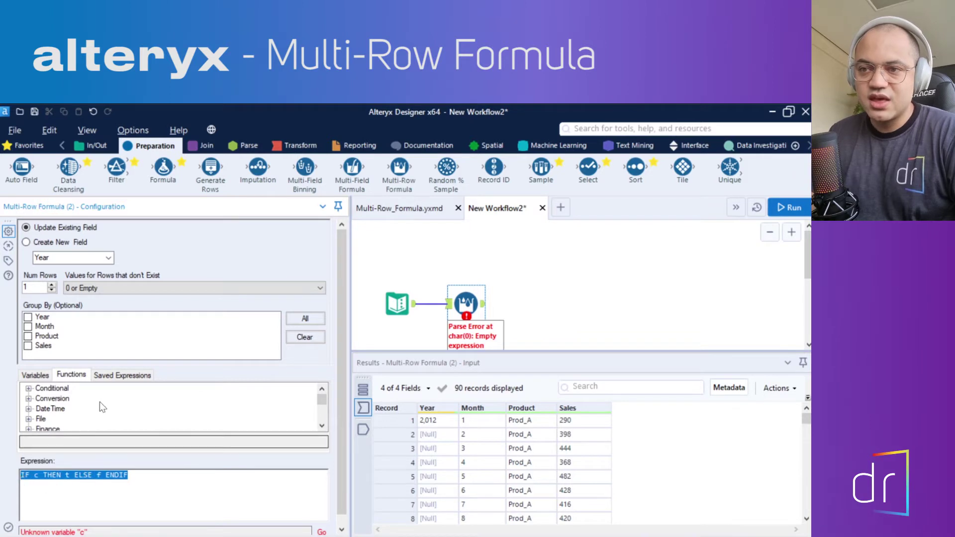
pyautogui.click(47, 372)
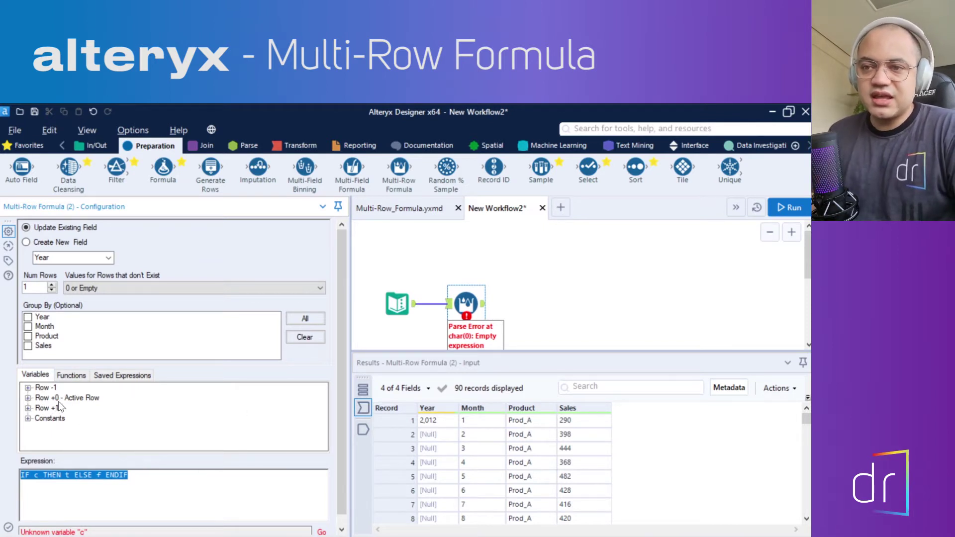
pyautogui.click(41, 494)
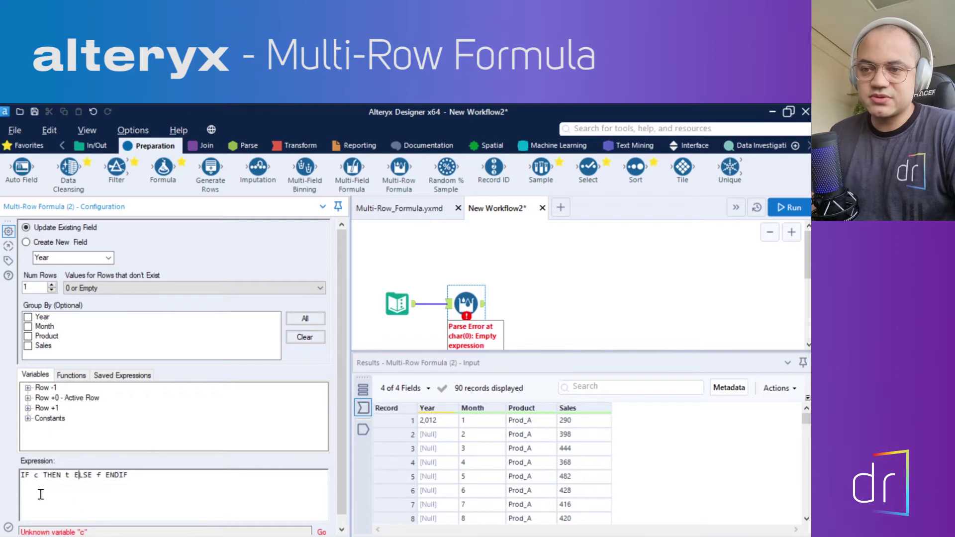
pyautogui.moveTo(26, 476); pyautogui.dragTo(143, 486)
pyautogui.click(148, 489)
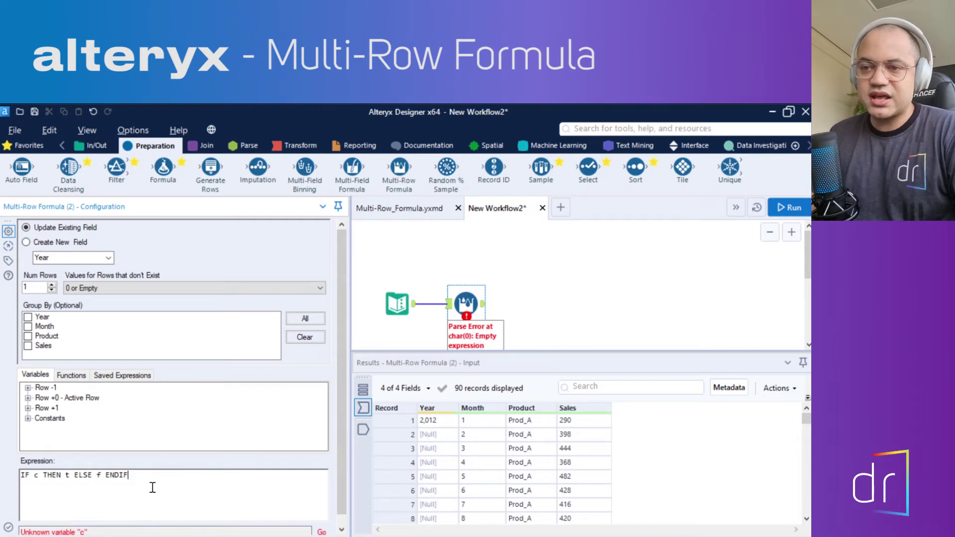
pyautogui.doubleClick(114, 476)
pyautogui.moveTo(114, 478); pyautogui.dragTo(20, 475)
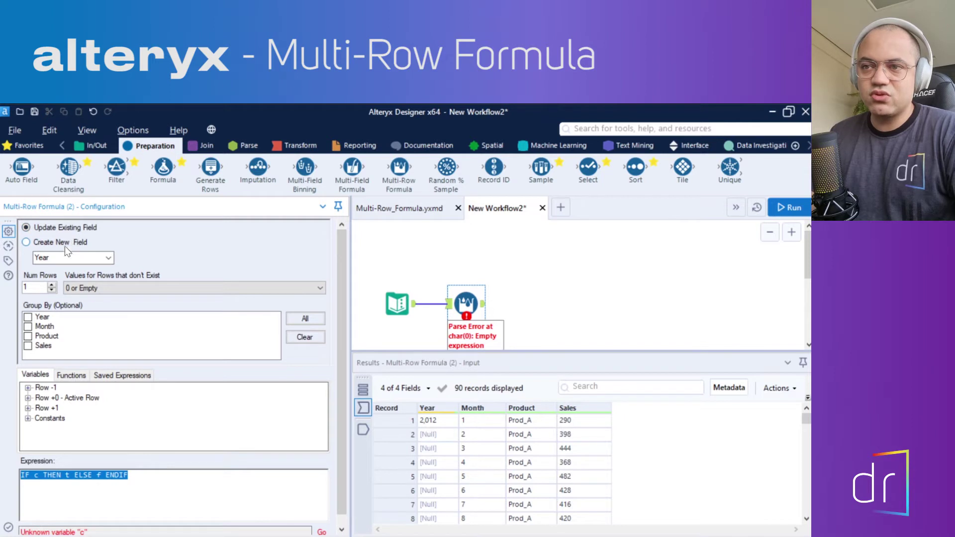
pyautogui.click(108, 258)
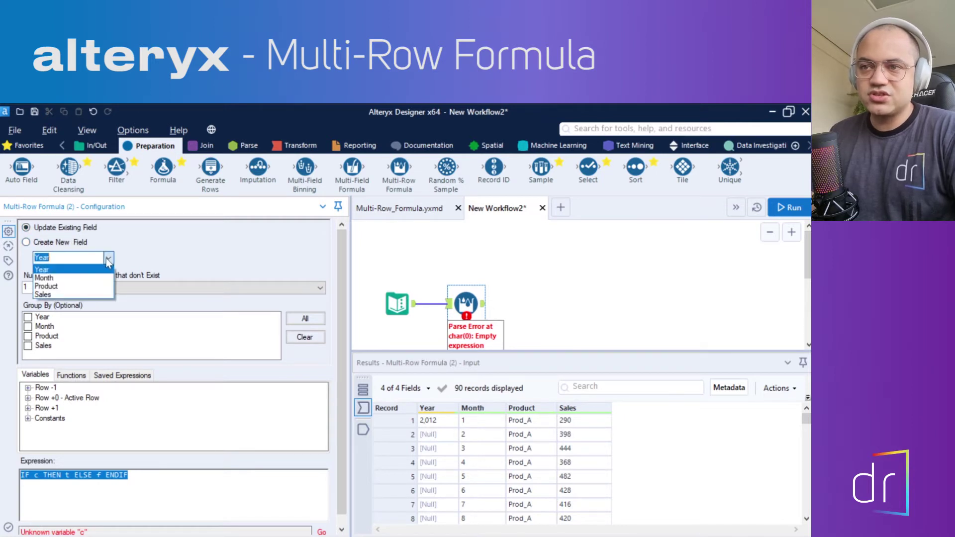
pyautogui.click(73, 271)
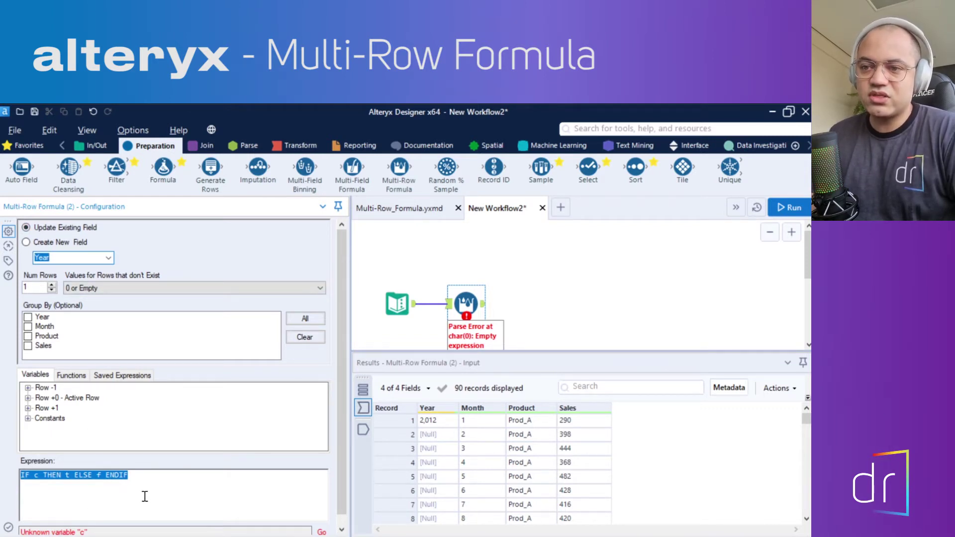
# - Replace the condition placeholder c in the IF expression with the function opening isNull(
pyautogui.doubleClick(35, 476)
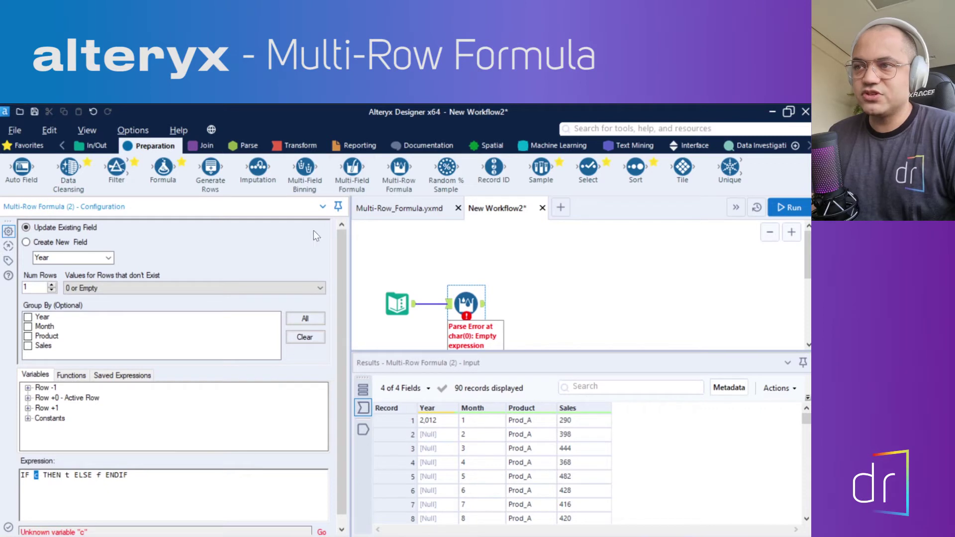
pyautogui.click(134, 476)
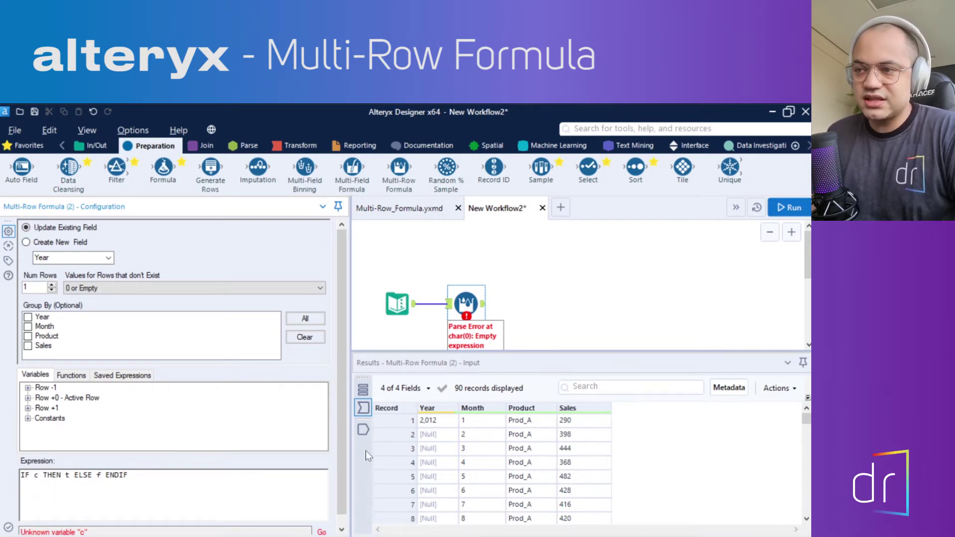
pyautogui.doubleClick(37, 476)
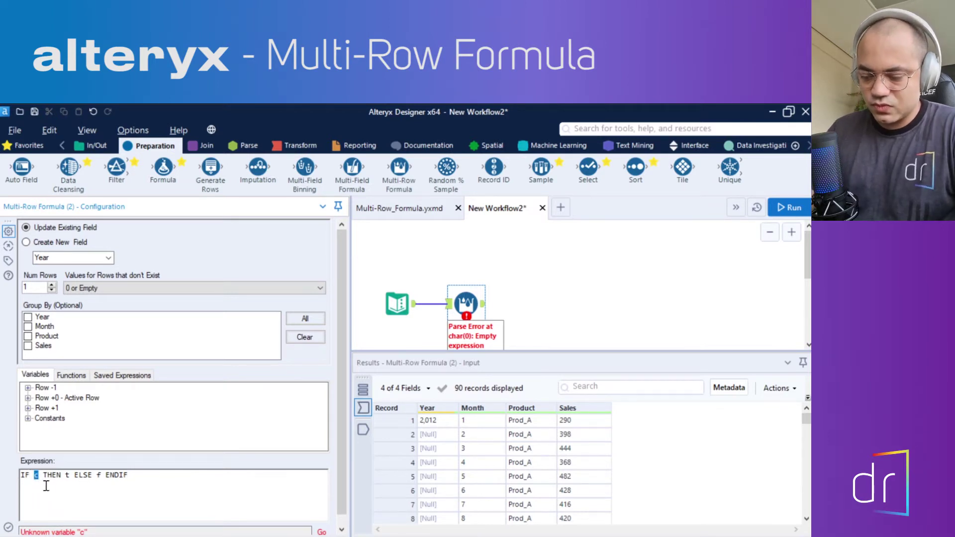
pyautogui.write('isNull')
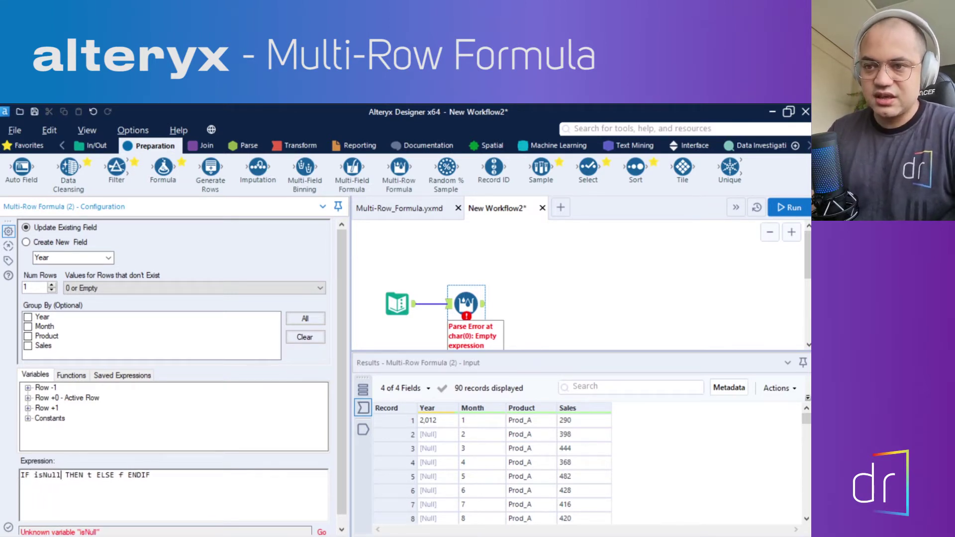
pyautogui.write('(')
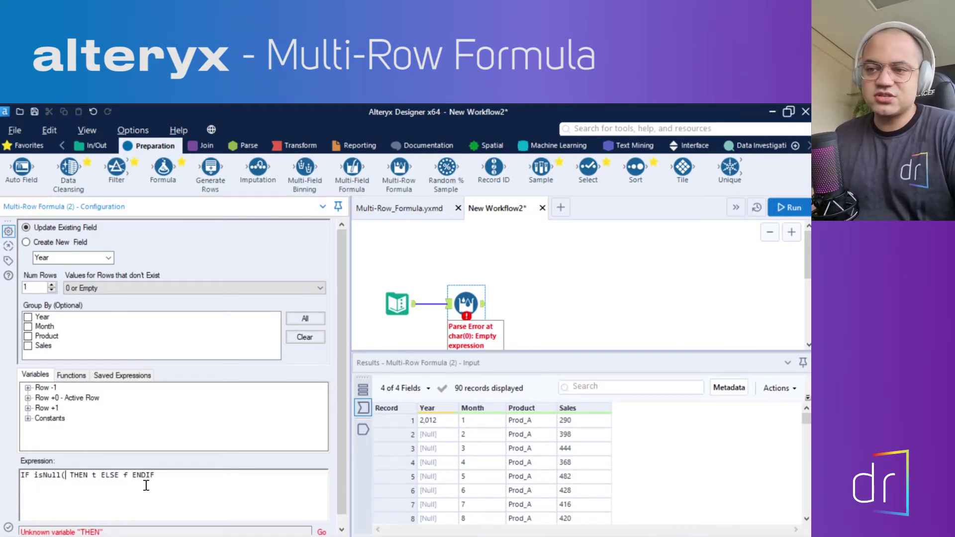
# - Compare the Row -1, Row +0 - Active Row and Row +1 field variables available for the isNull argument
pyautogui.click(72, 378)
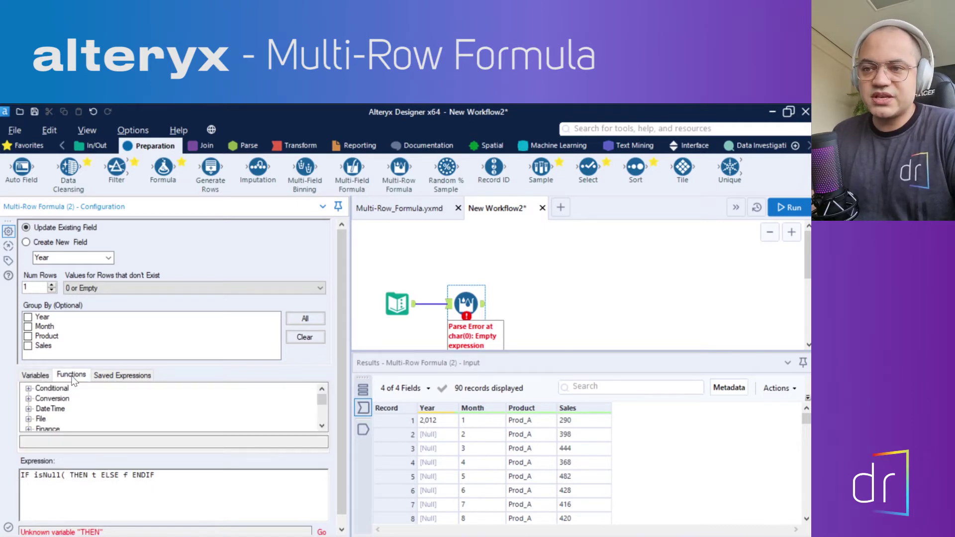
pyautogui.click(39, 375)
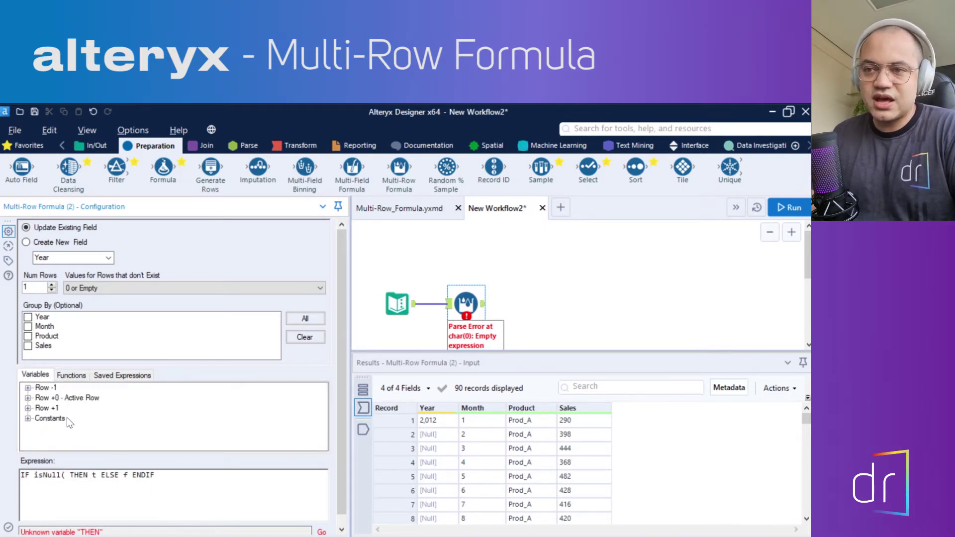
pyautogui.click(71, 376)
pyautogui.click(35, 375)
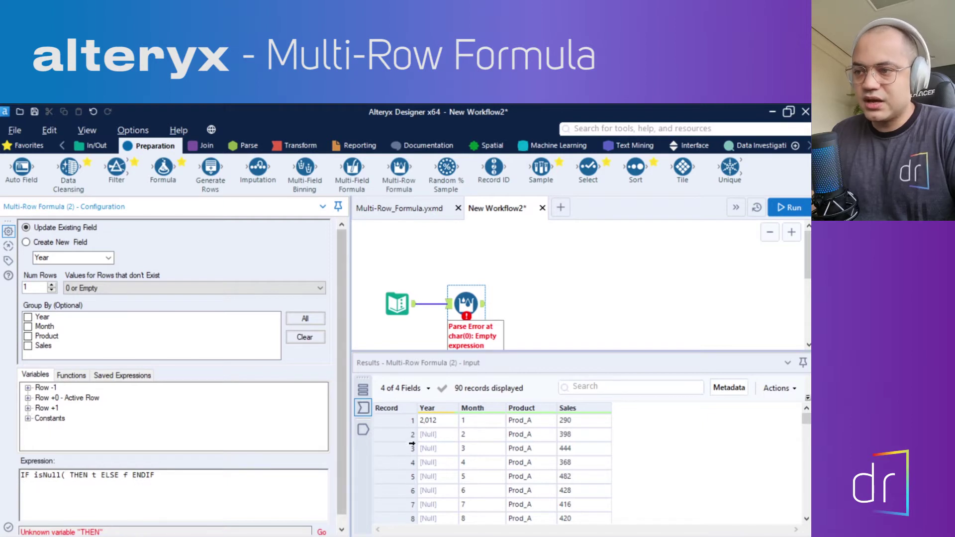
pyautogui.click(28, 388)
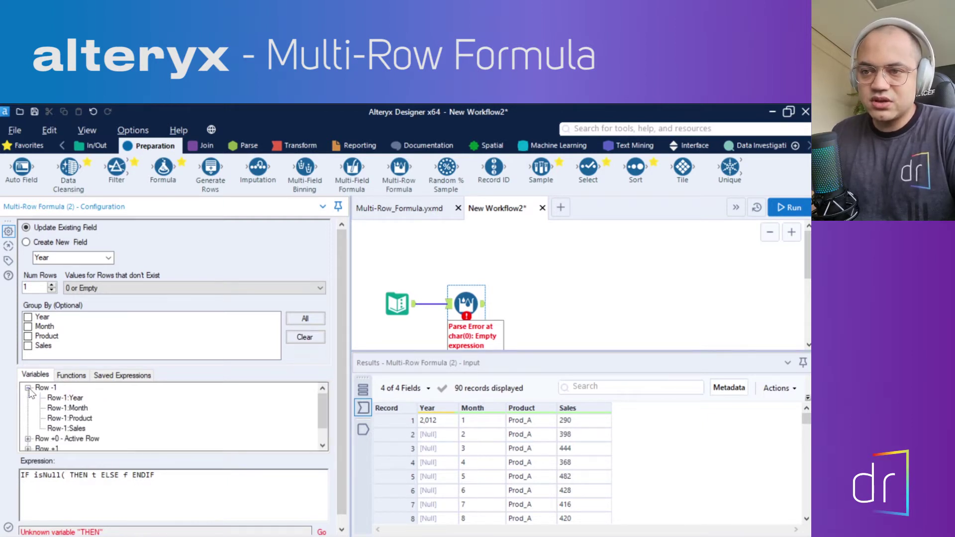
pyautogui.click(28, 388)
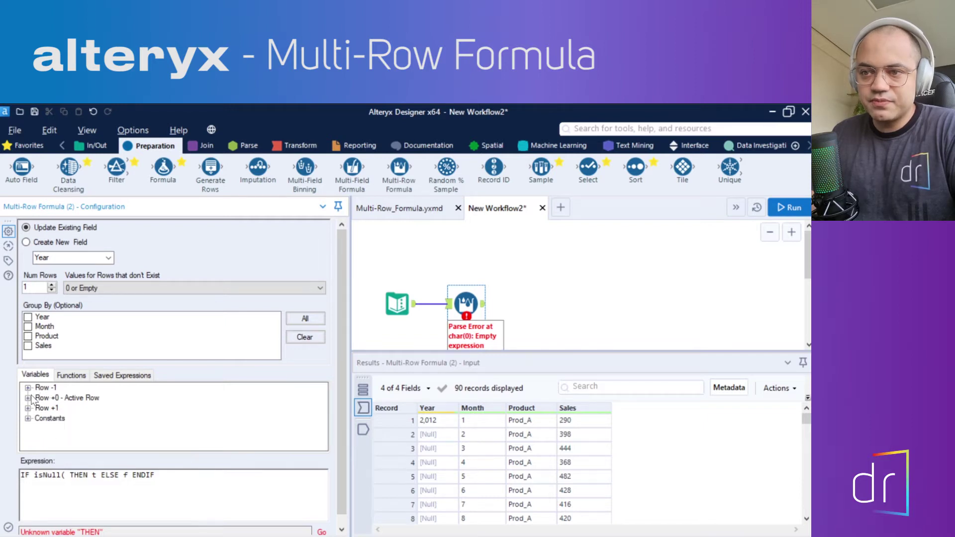
pyautogui.click(28, 398)
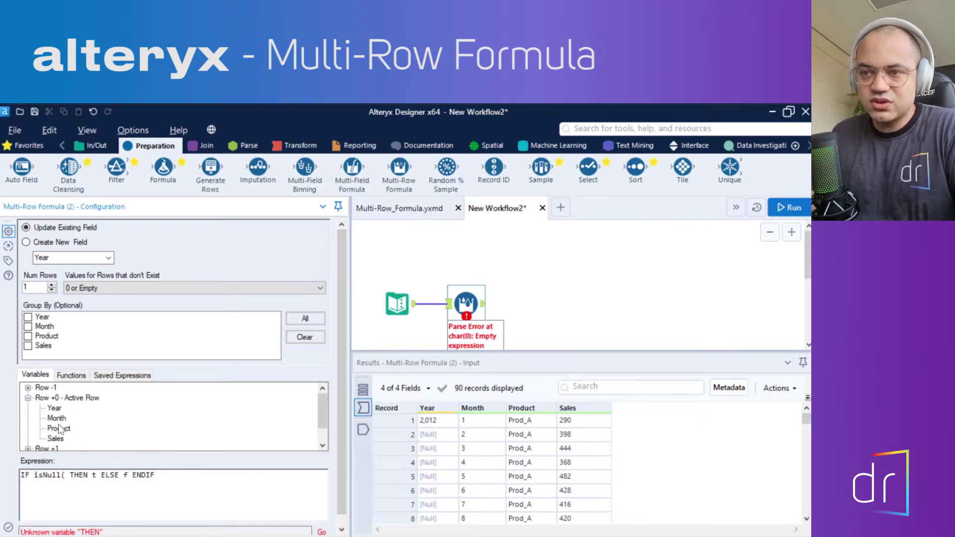
pyautogui.click(28, 398)
pyautogui.click(28, 408)
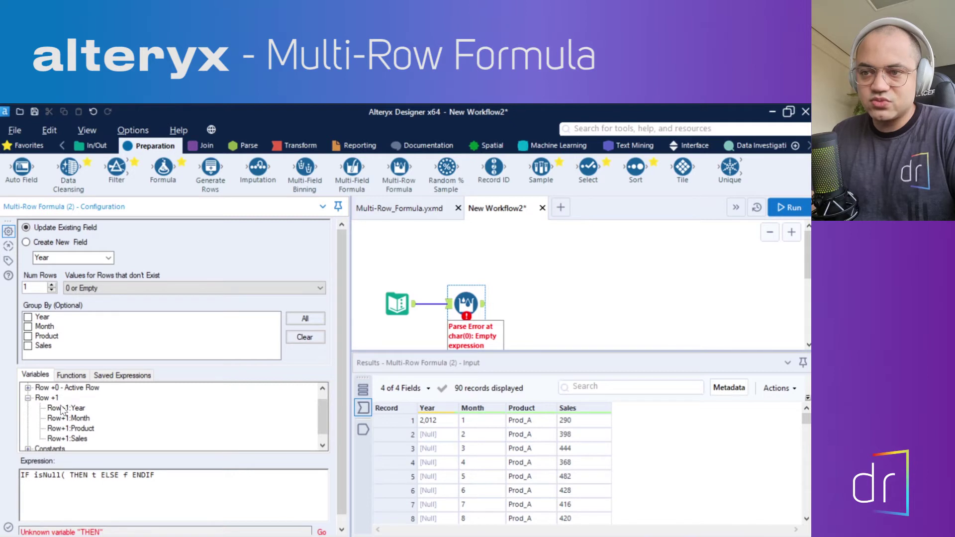
pyautogui.click(28, 398)
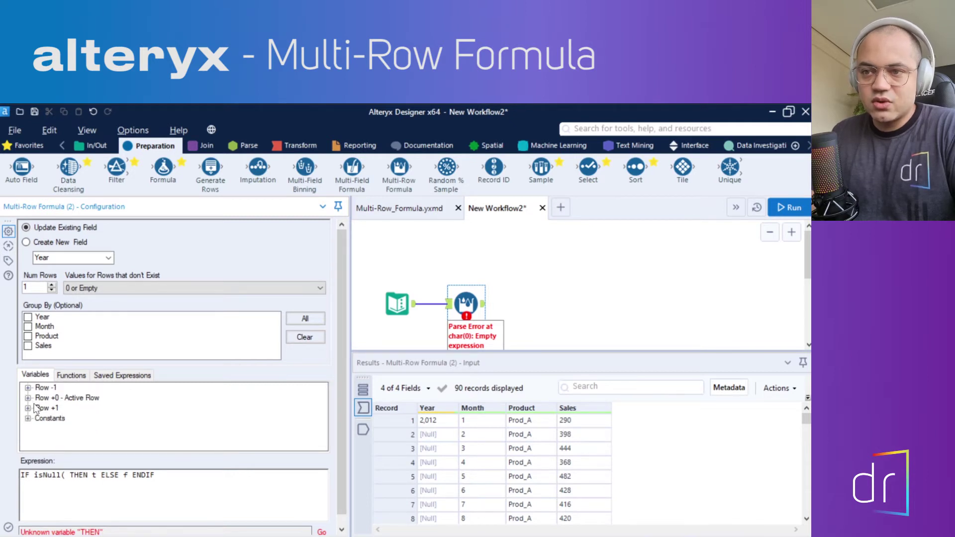
pyautogui.click(28, 387)
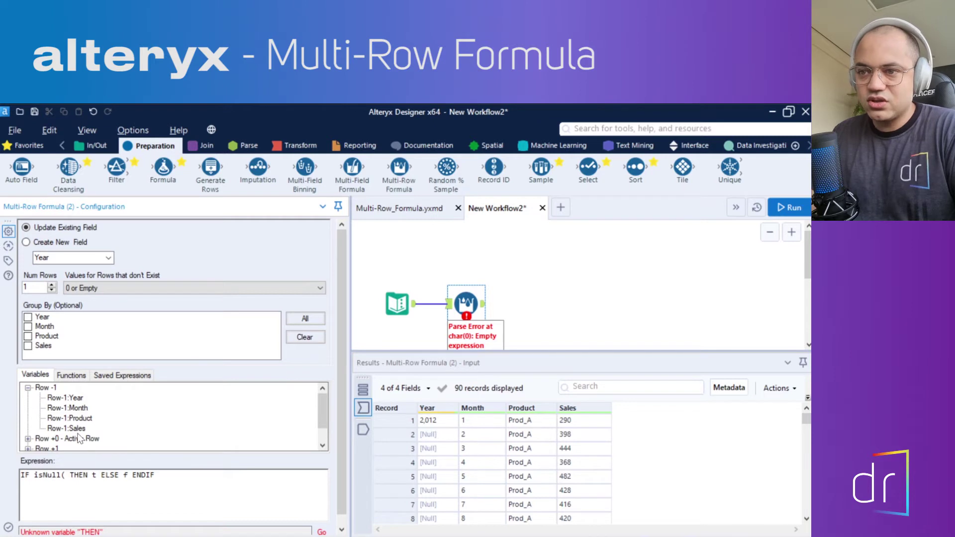
pyautogui.click(28, 388)
# - Insert the active row's Year field as the isNull argument and close the parenthesis, giving isNull([Year])
pyautogui.click(28, 398)
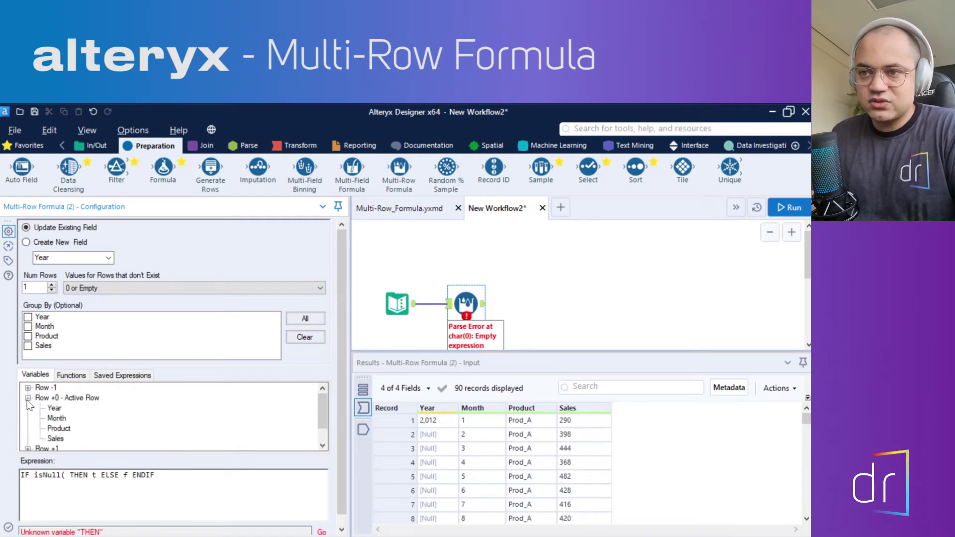
pyautogui.doubleClick(55, 409)
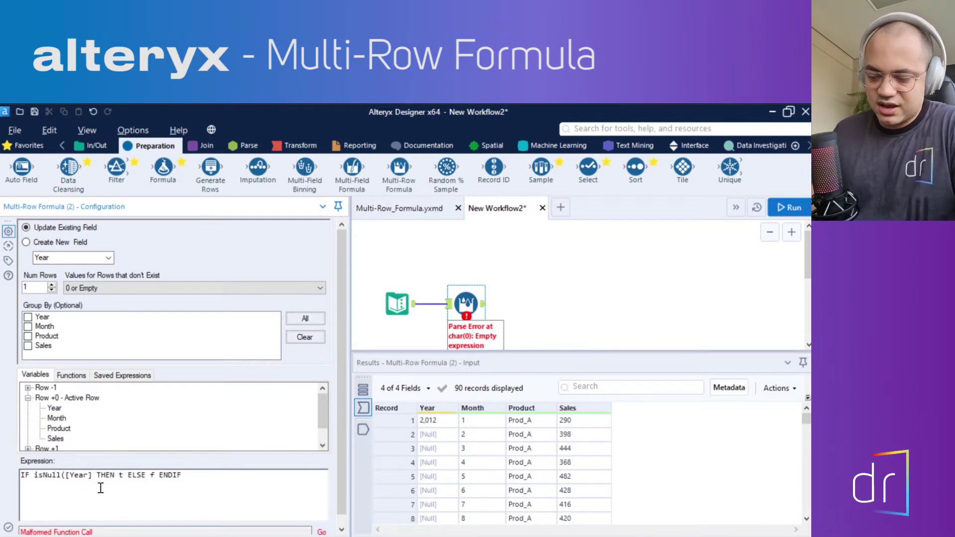
pyautogui.write(')')
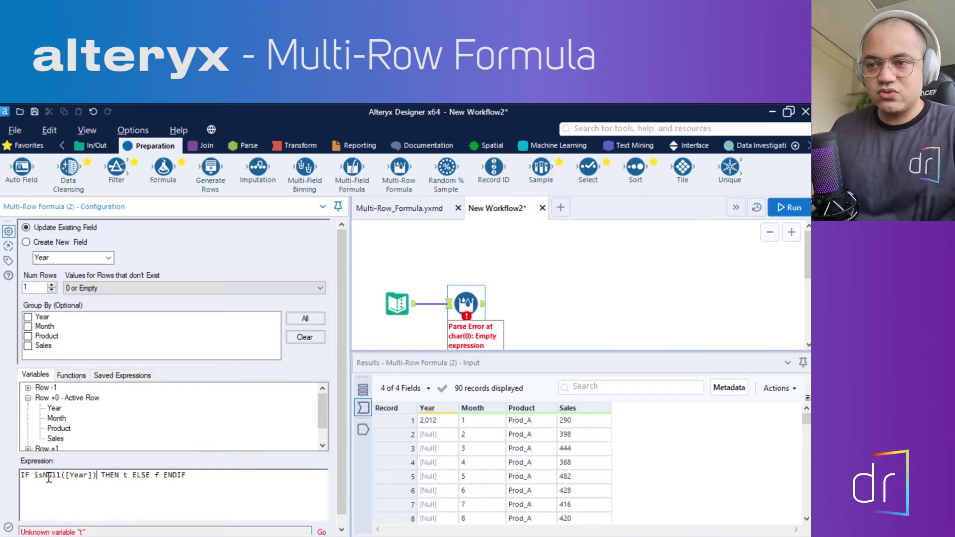
# - Replace the THEN placeholder t in the IF expression with the preceding row's year field, [Row-1:Year]
pyautogui.moveTo(101, 475); pyautogui.dragTo(123, 477)
pyautogui.doubleClick(124, 475)
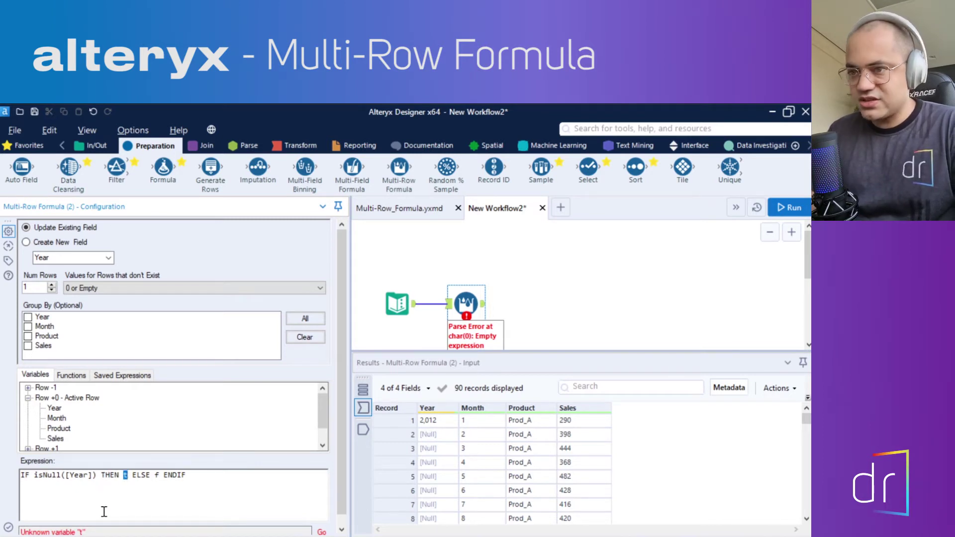
pyautogui.press('BackSpace')
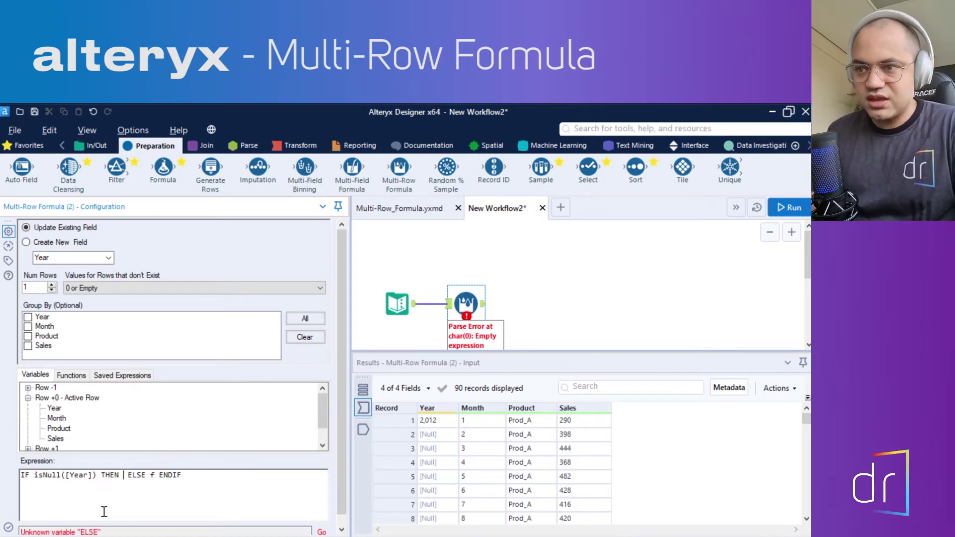
pyautogui.click(28, 389)
pyautogui.doubleClick(62, 399)
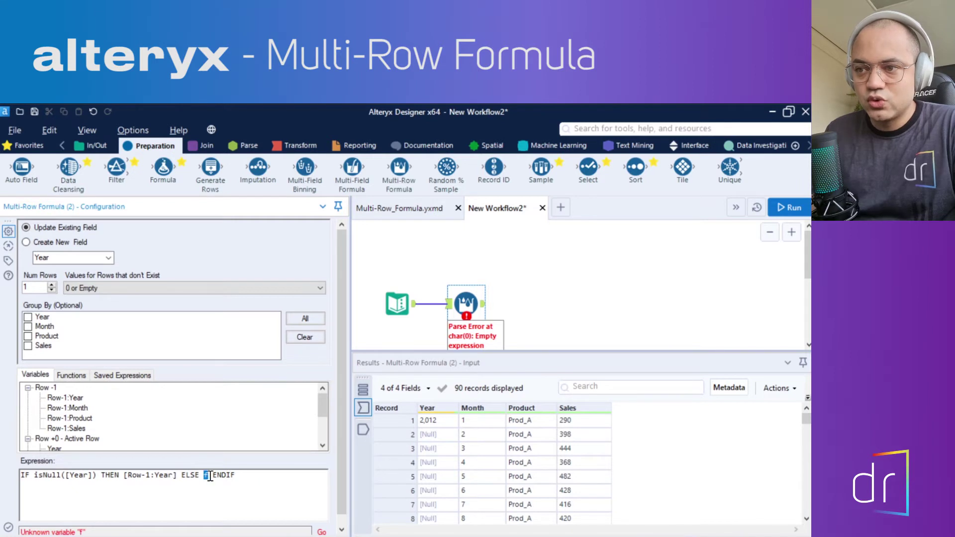
# - Replace the ELSE placeholder f with the active row's [Year] field to complete the IF expression
pyautogui.scroll(-1, 52, 426)
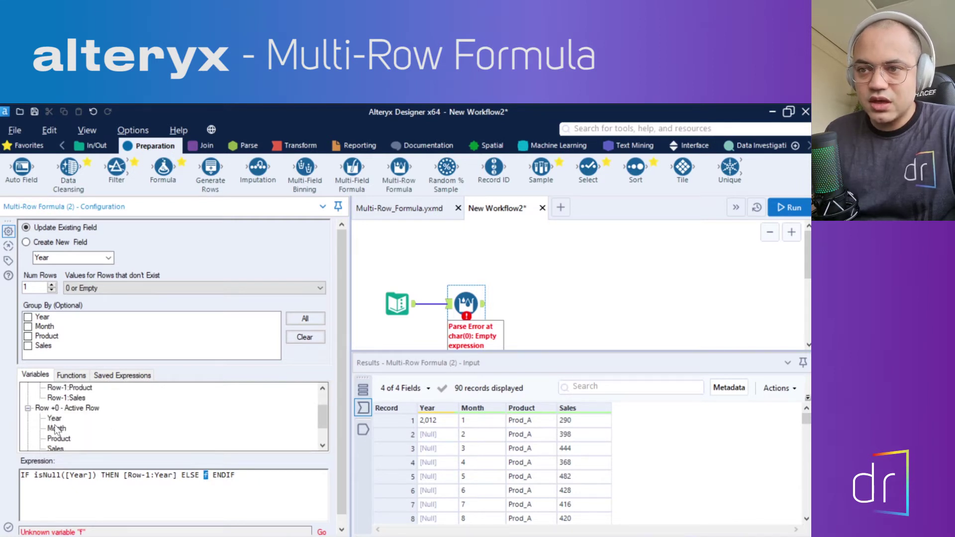
pyautogui.doubleClick(54, 419)
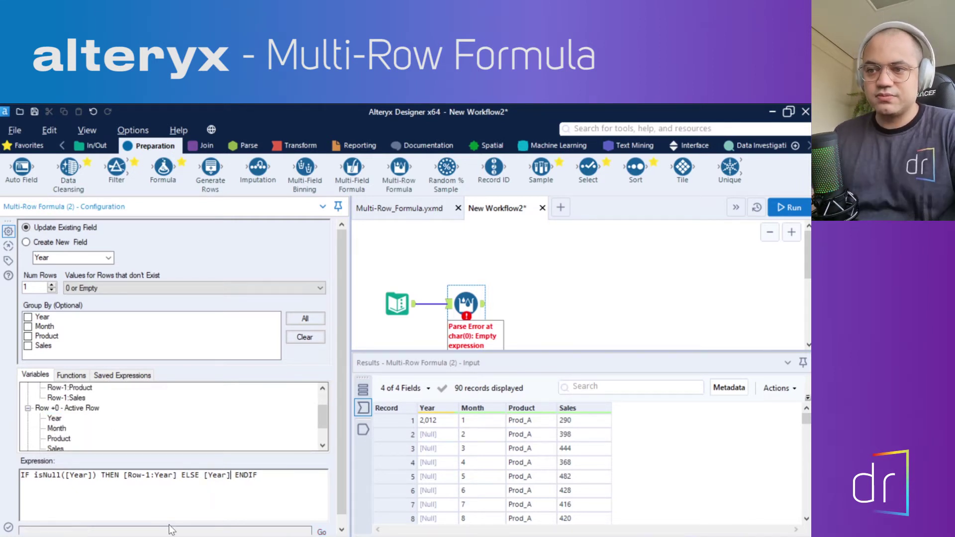
pyautogui.moveTo(261, 476); pyautogui.dragTo(21, 484)
pyautogui.click(46, 488)
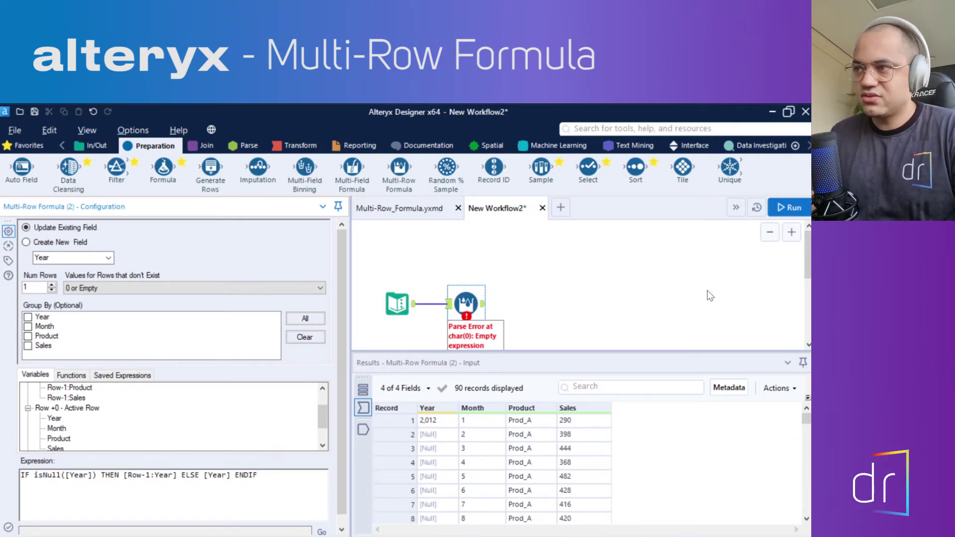
# - Run the workflow and examine the Year values of the first three records in the Multi-Row Formula output
pyautogui.click(798, 210)
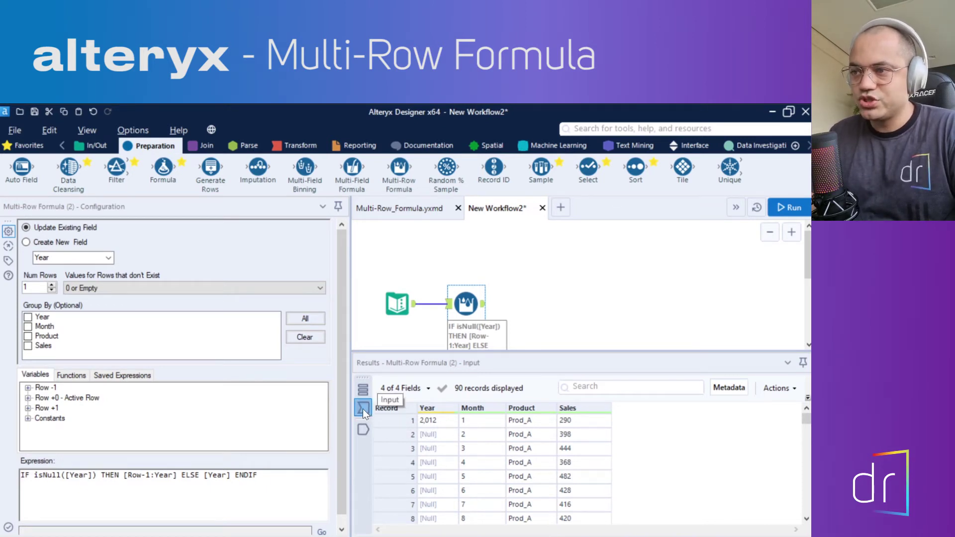
pyautogui.click(366, 429)
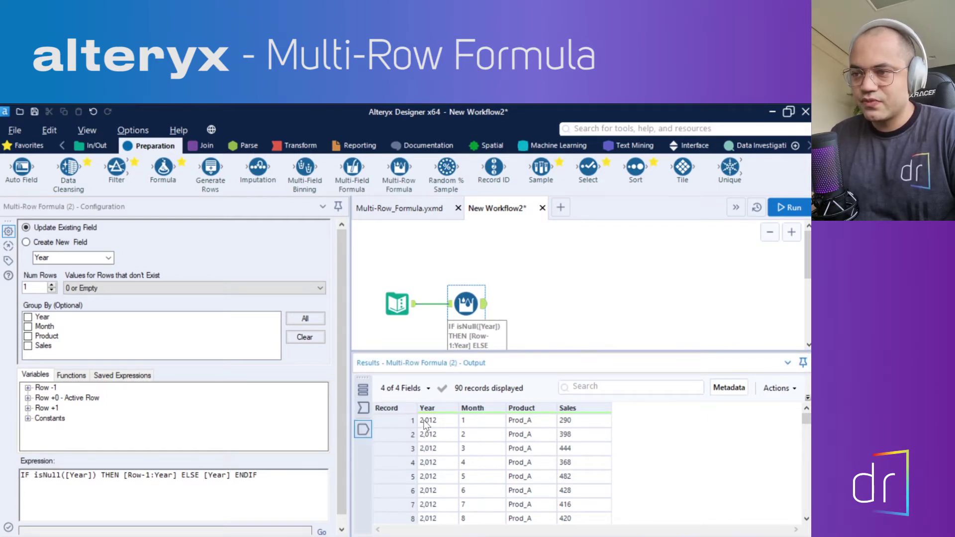
pyautogui.click(403, 421)
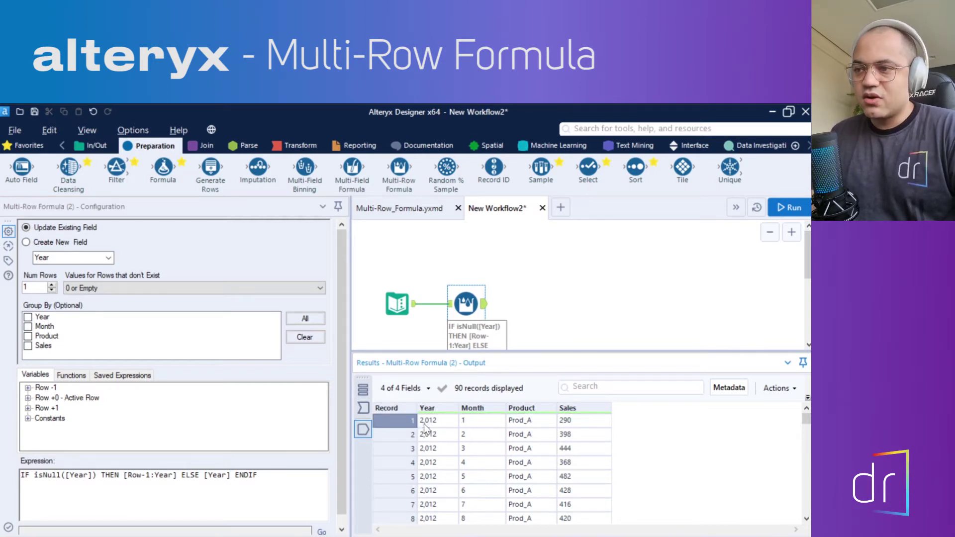
pyautogui.click(424, 424)
pyautogui.click(429, 434)
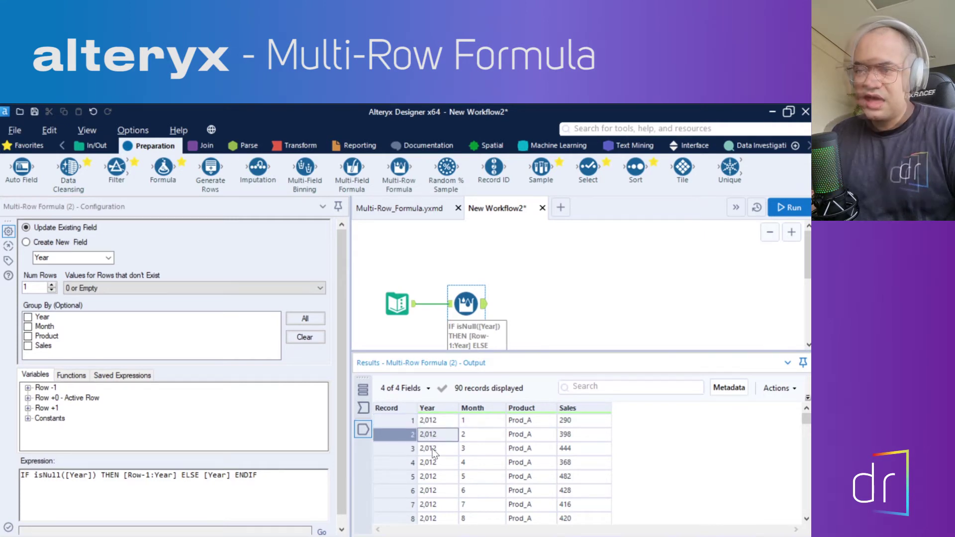
pyautogui.click(394, 448)
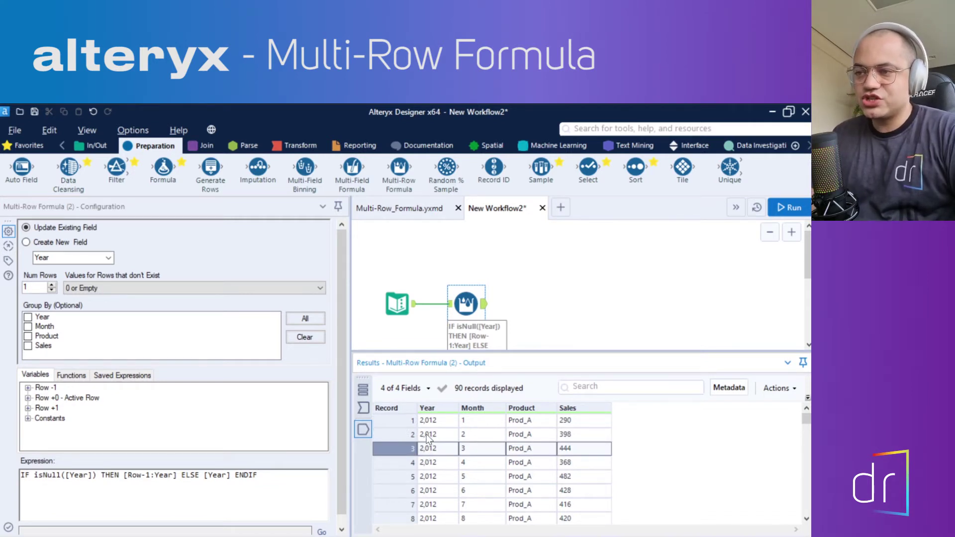
# - Compare the Year values of records 1 and 2 between the Multi-Row Formula tool's input and output
pyautogui.click(363, 408)
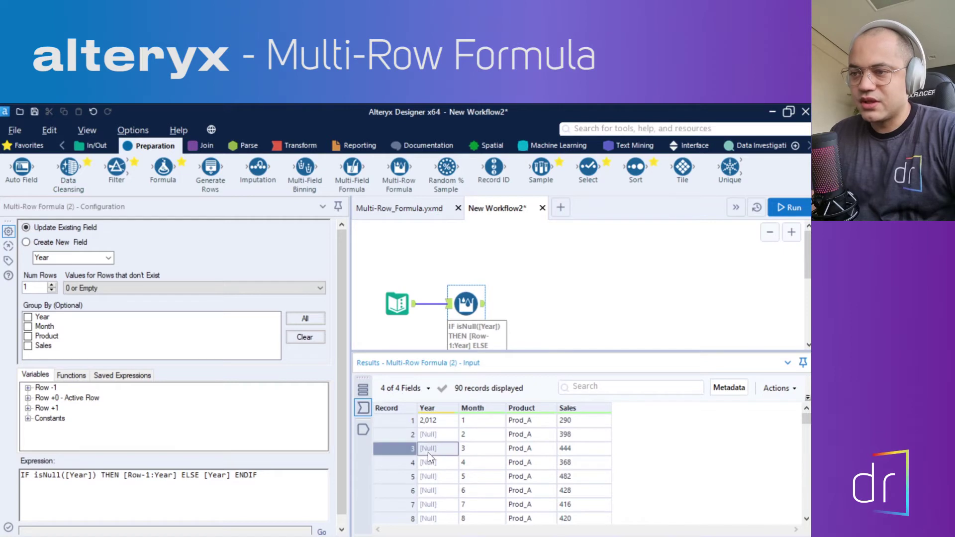
pyautogui.click(431, 436)
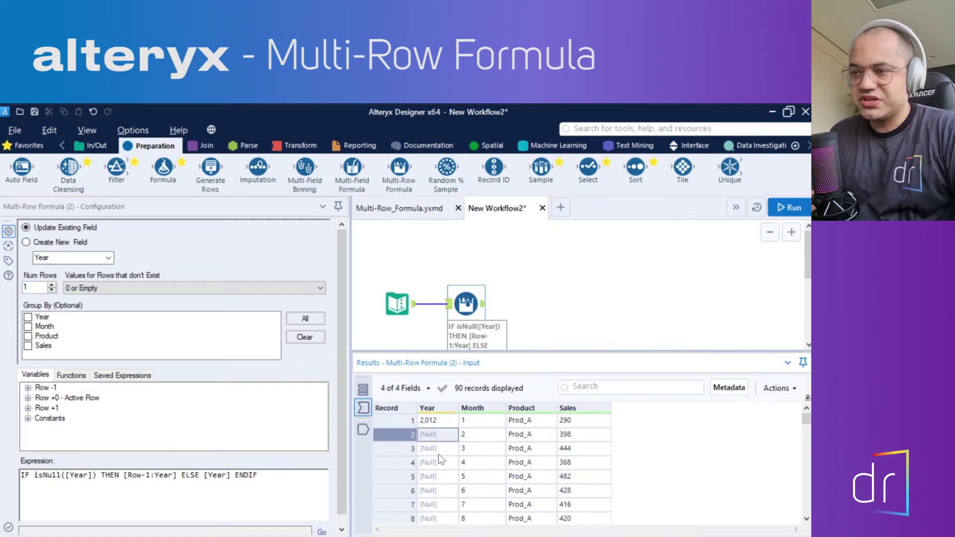
pyautogui.click(368, 429)
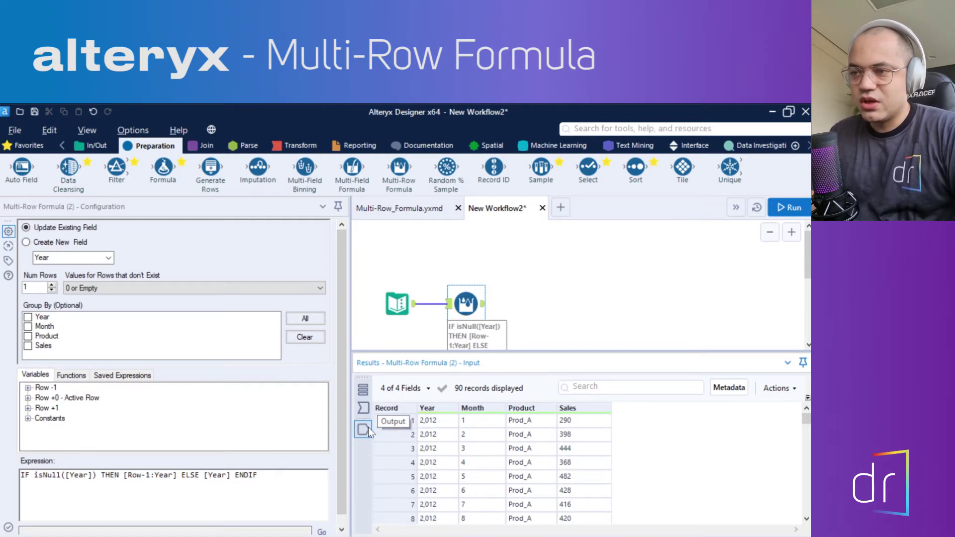
pyautogui.click(426, 435)
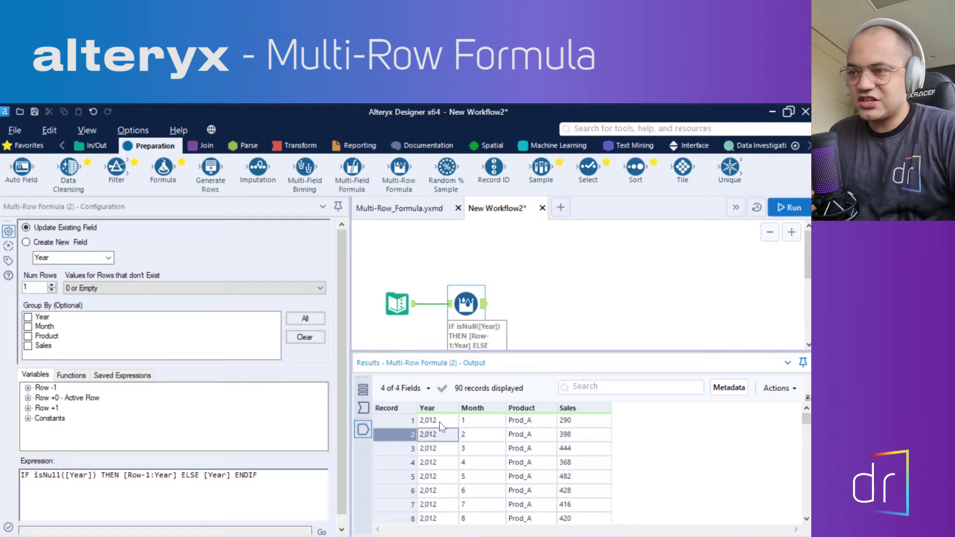
pyautogui.click(439, 421)
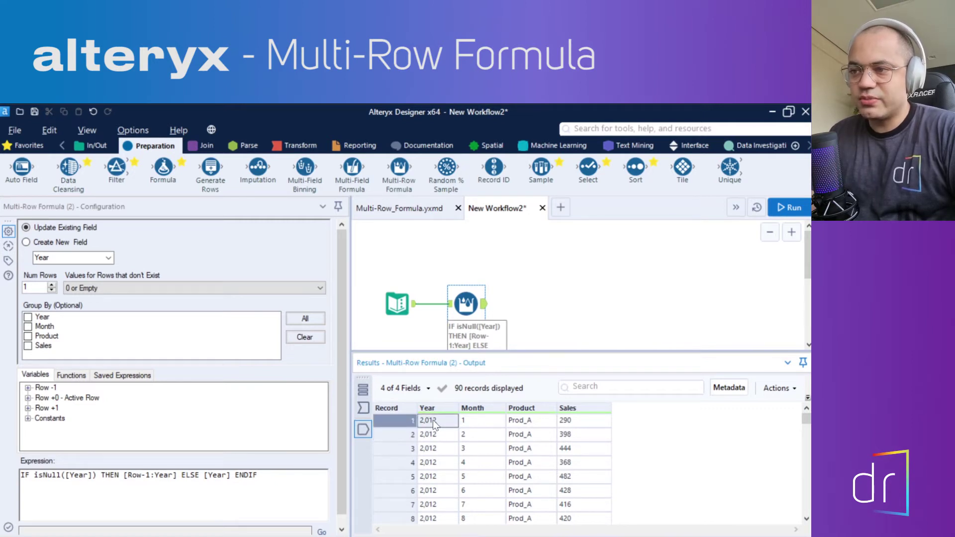
pyautogui.click(436, 435)
# - Check the output's Year values record by record from record 2 through record 5
pyautogui.click(364, 427)
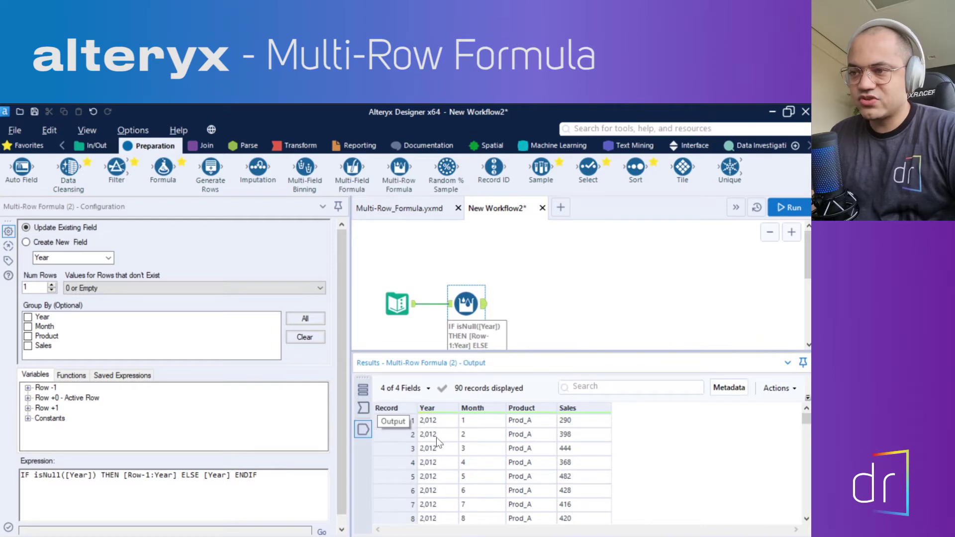
pyautogui.click(396, 432)
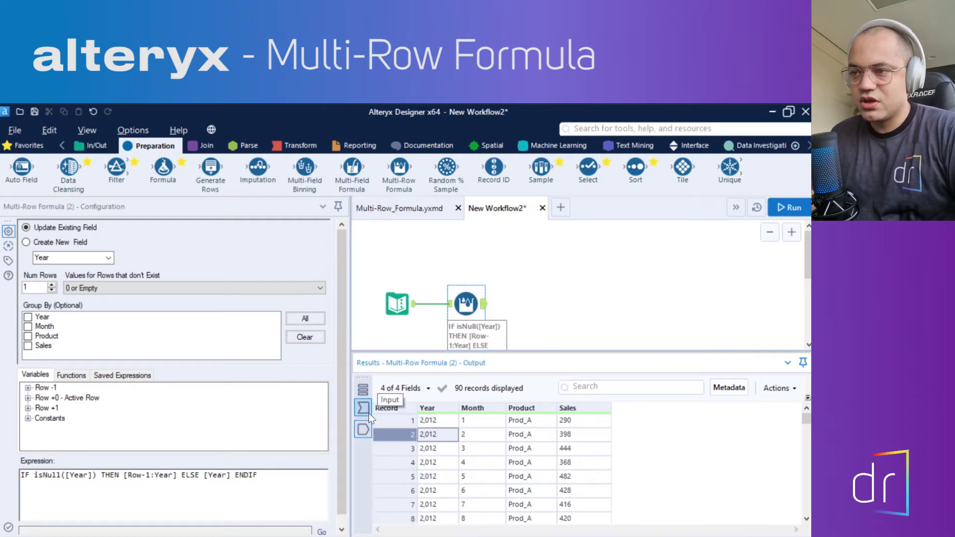
pyautogui.click(421, 454)
pyautogui.click(429, 435)
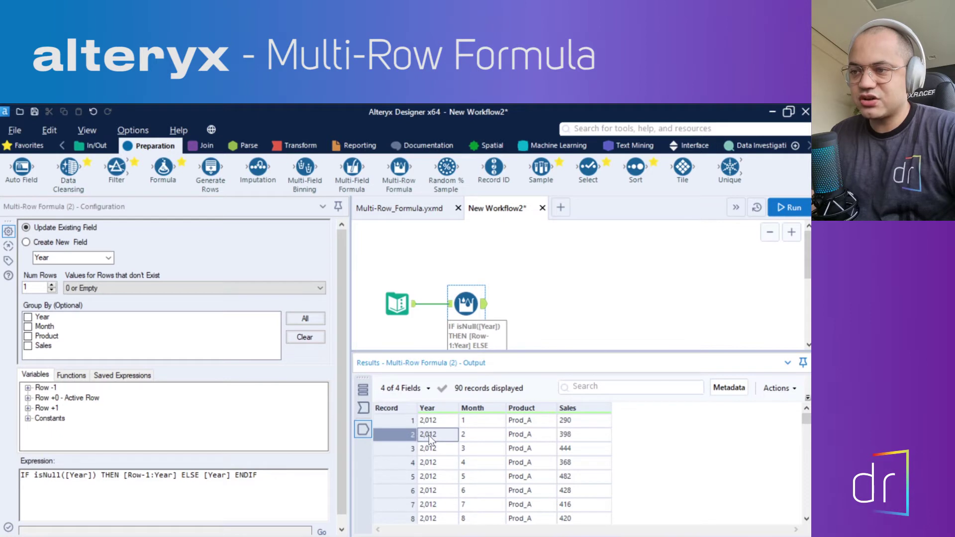
pyautogui.click(431, 449)
pyautogui.click(431, 463)
pyautogui.click(434, 478)
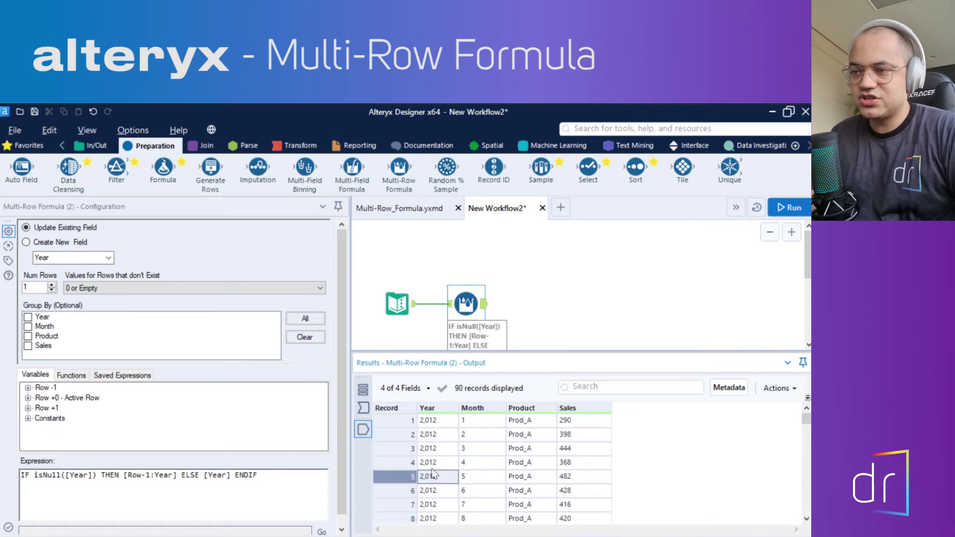
# - Compare the Year values around the year change at records 12 to 14 in the tool's output and input
pyautogui.scroll(-3, 432, 477)
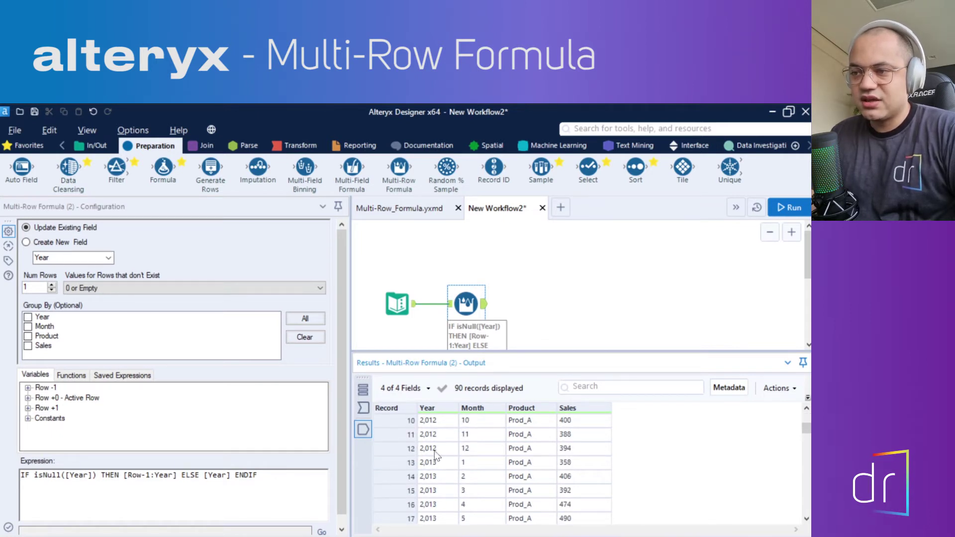
pyautogui.click(434, 450)
pyautogui.click(432, 461)
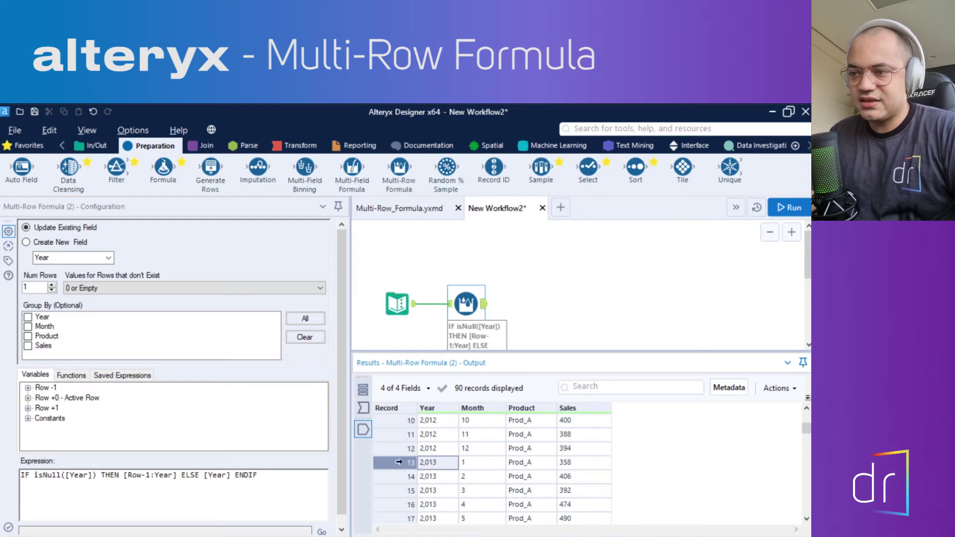
pyautogui.click(399, 463)
pyautogui.click(366, 409)
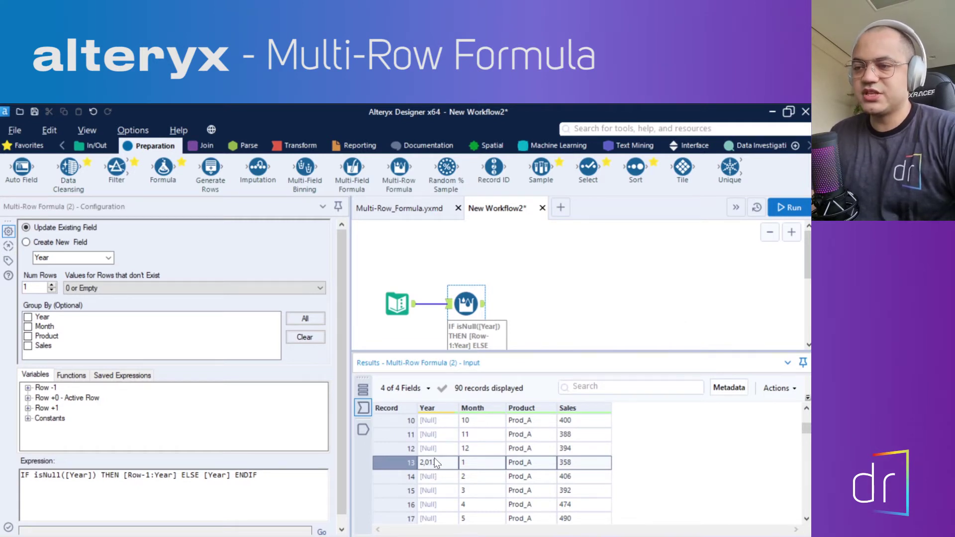
pyautogui.click(432, 476)
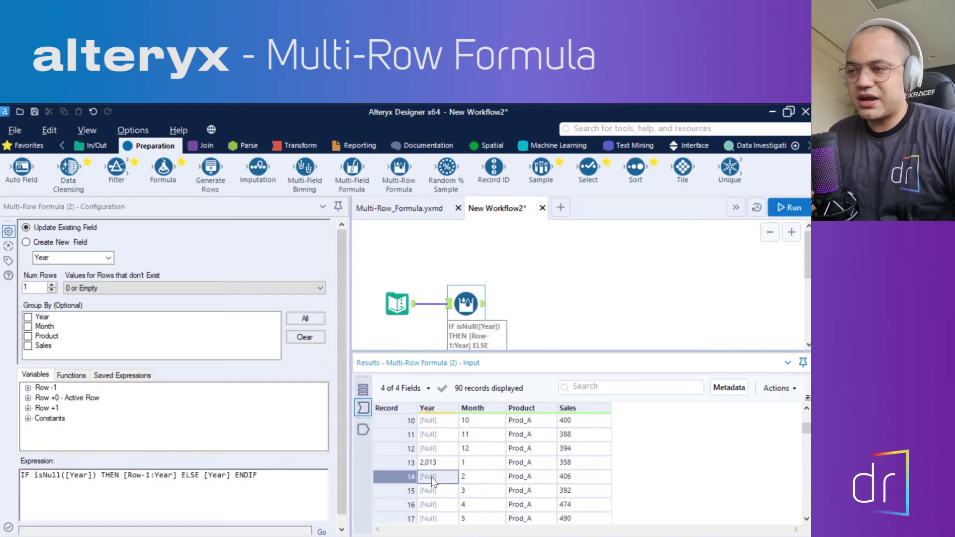
pyautogui.click(432, 462)
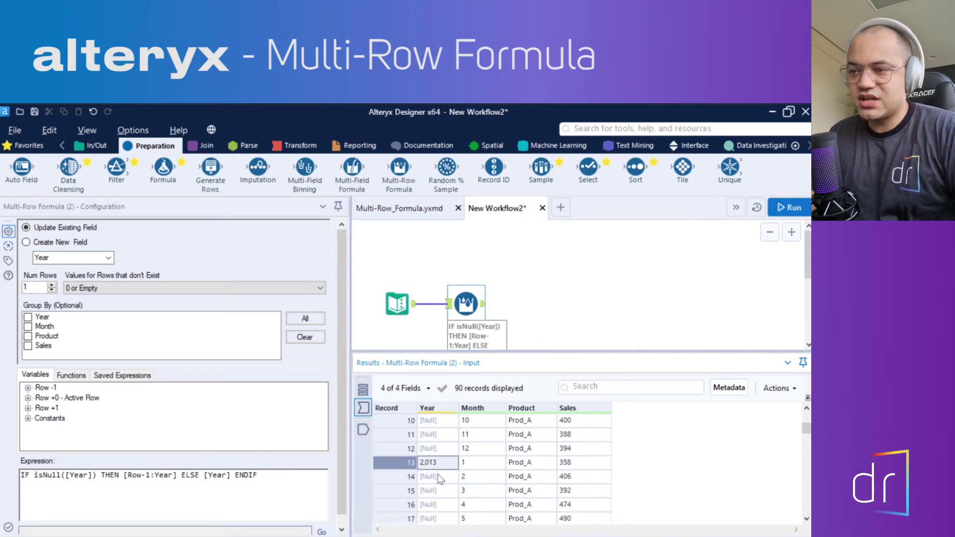
# - Review the output's Year values down through the Prod_B records and reread the IF expression that fills them
pyautogui.click(368, 428)
pyautogui.scroll(-4, 428, 479)
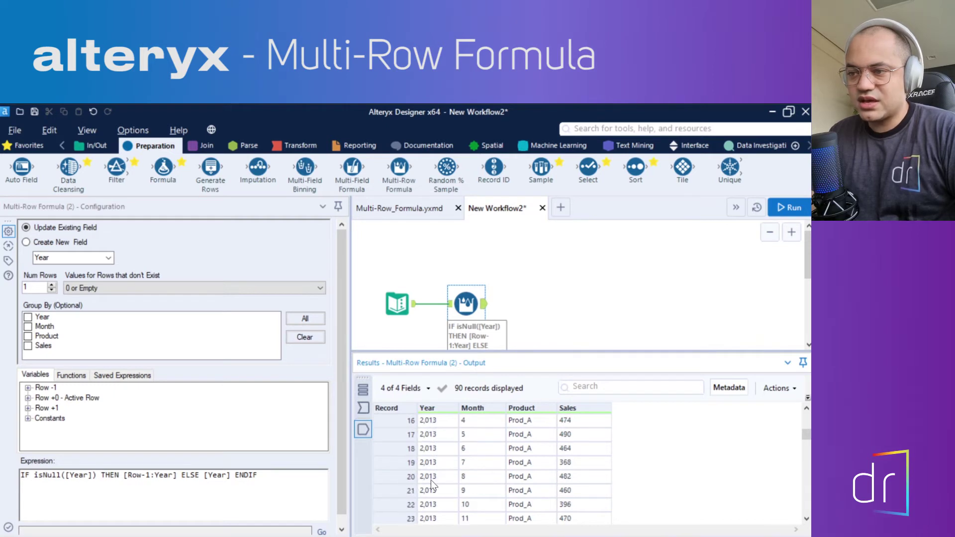
pyautogui.scroll(-3, 433, 475)
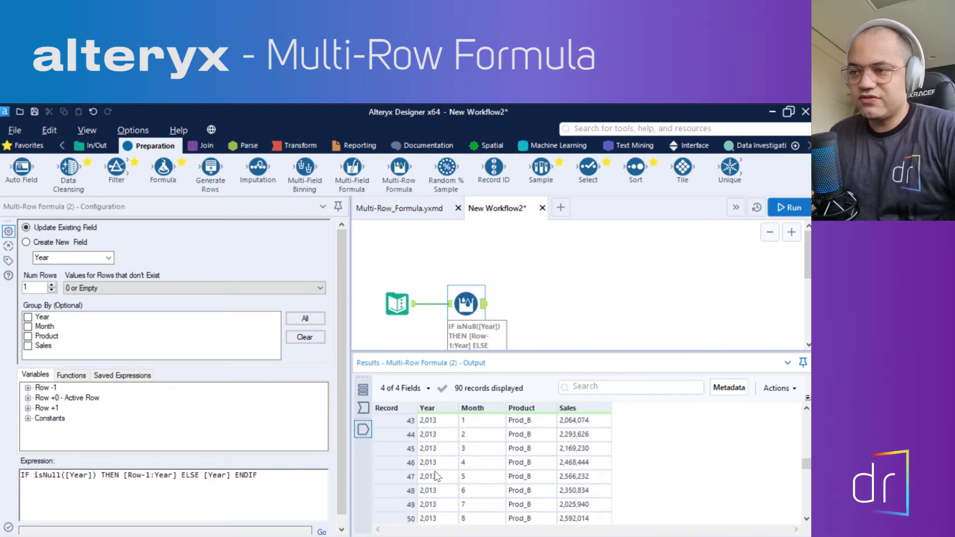
pyautogui.scroll(1, 436, 476)
pyautogui.moveTo(271, 482); pyautogui.dragTo(9, 499)
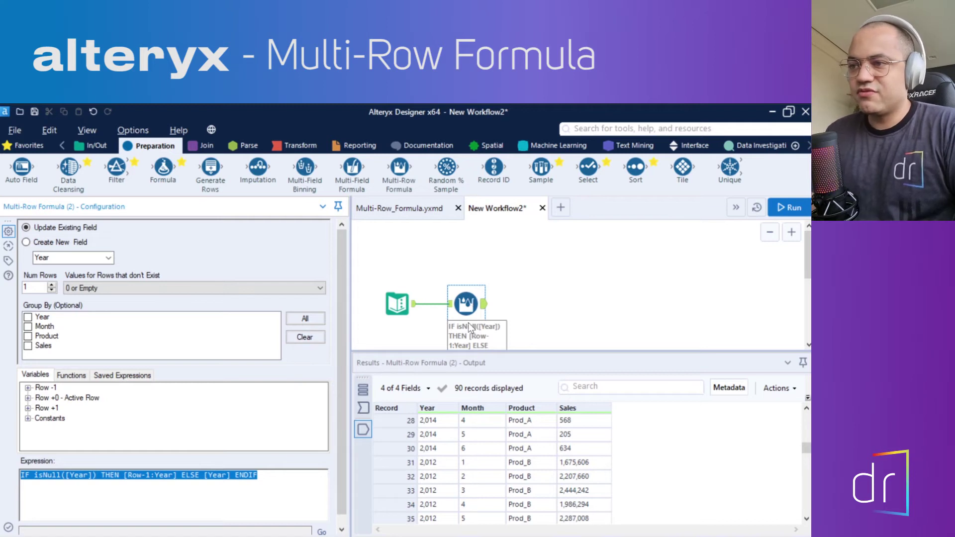
# - Replace the Multi-Row Formula tool's annotation with "Exemplo preenchimento campo nulo"
pyautogui.scroll(-1, 463, 309)
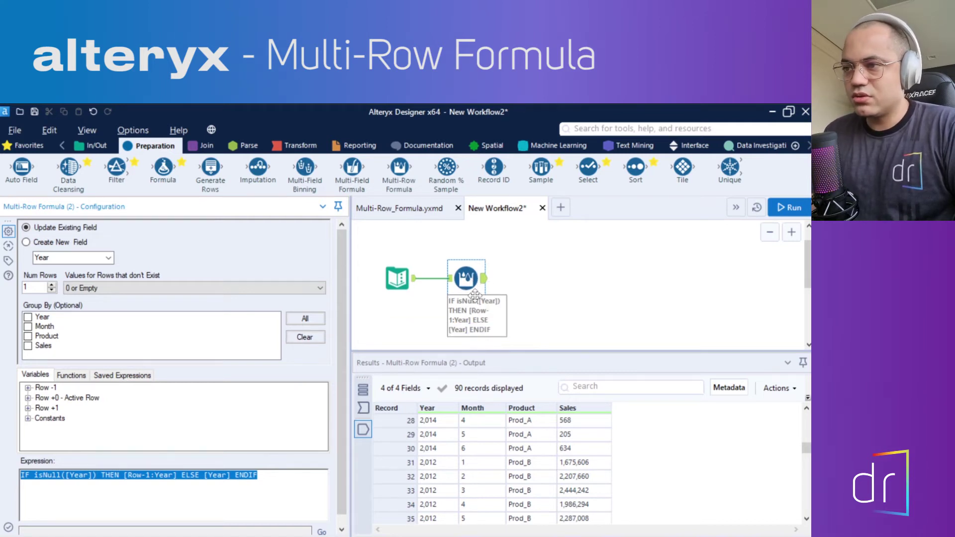
pyautogui.click(8, 260)
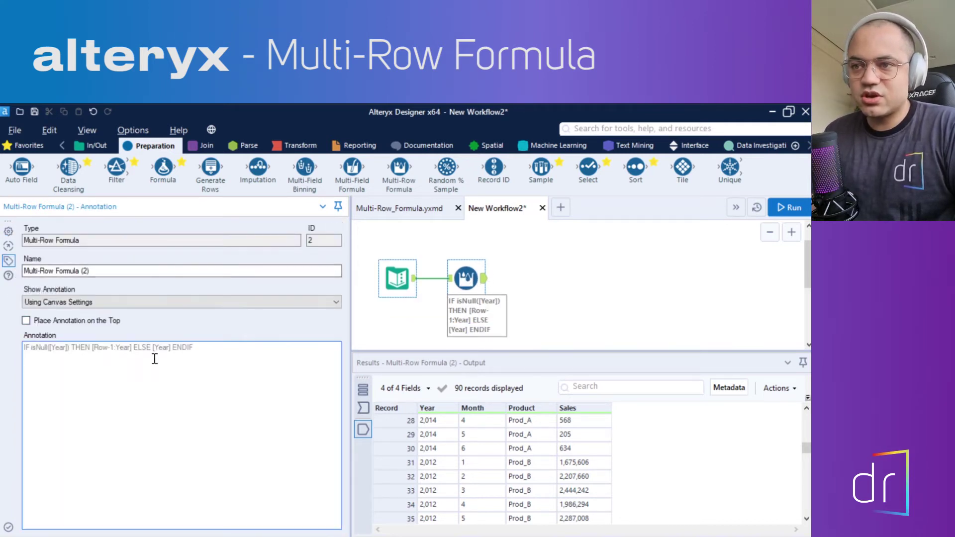
pyautogui.moveTo(204, 347); pyautogui.dragTo(24, 346)
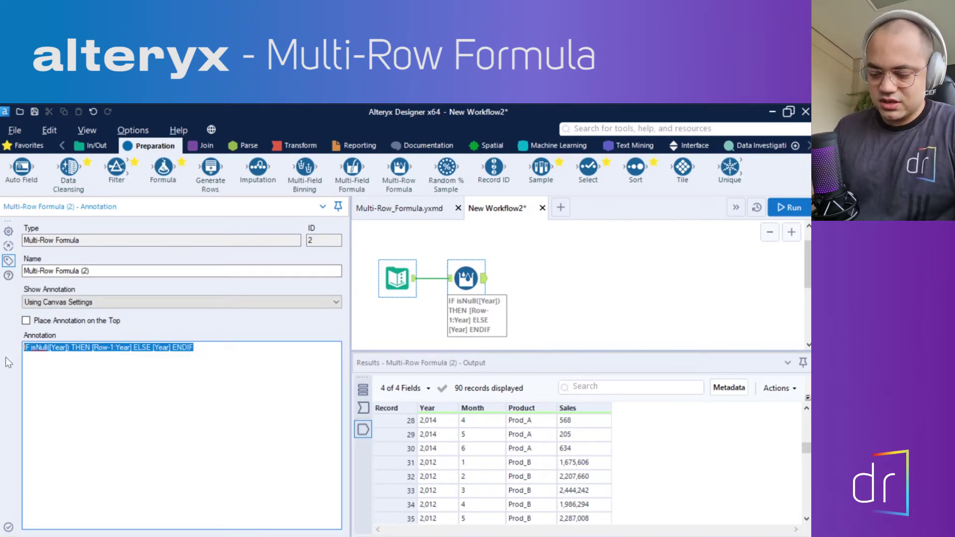
pyautogui.write('Exemplo')
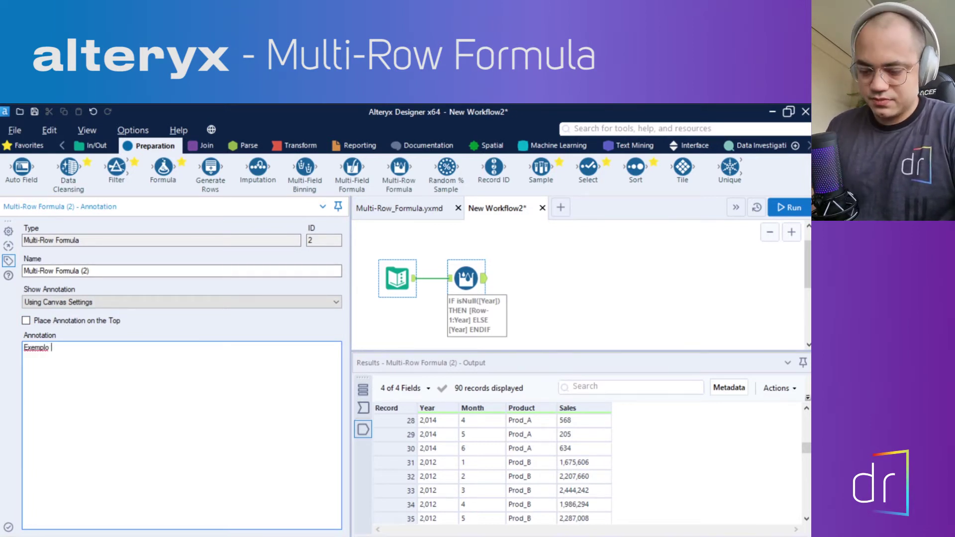
pyautogui.write(' preenchimento c')
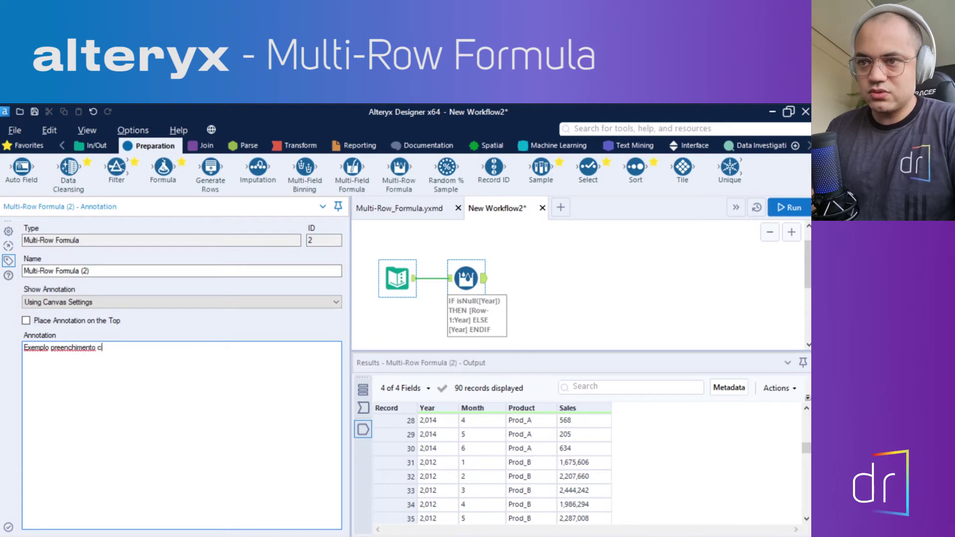
pyautogui.write('ampo ')
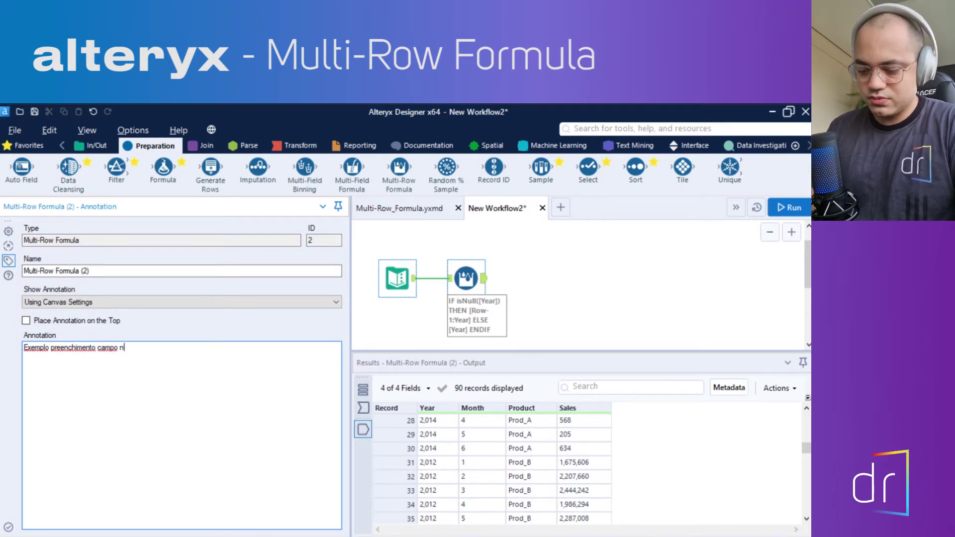
pyautogui.write('nulo')
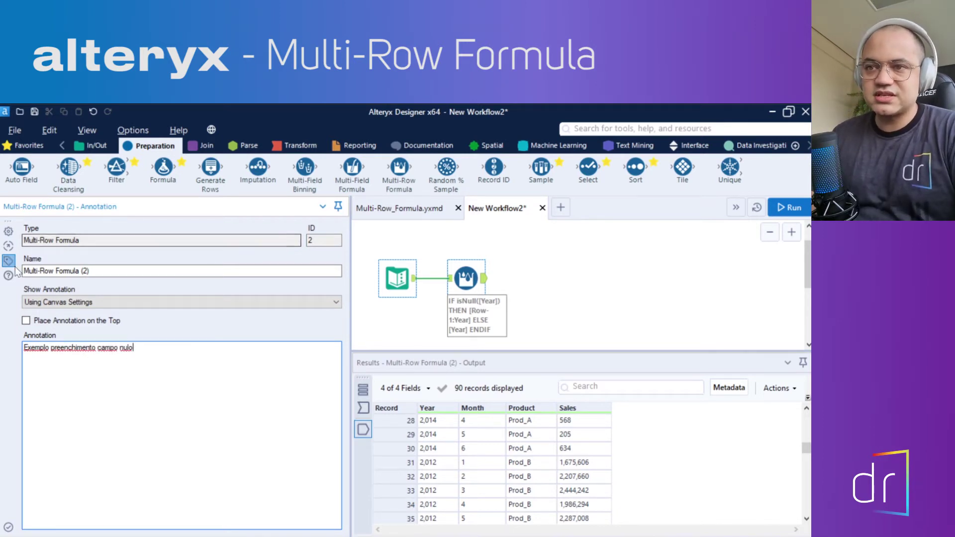
# - Apply the annotation and connect a second Multi-Row Formula tool after the annotated one
pyautogui.click(549, 296)
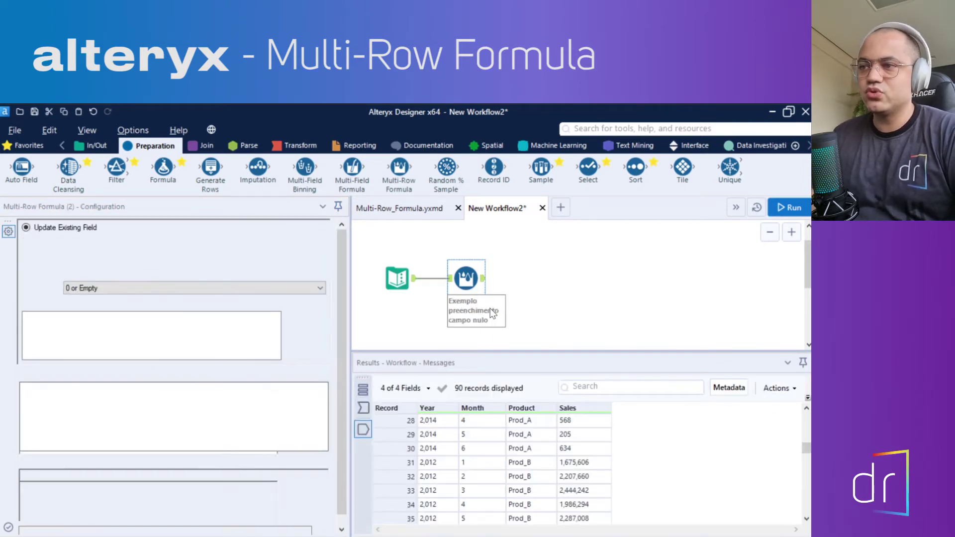
pyautogui.click(543, 334)
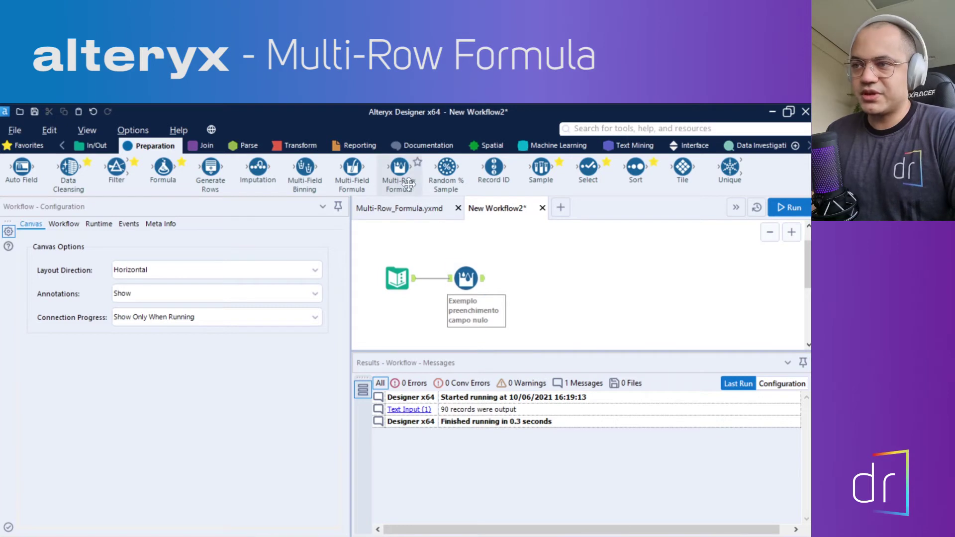
pyautogui.moveTo(401, 175); pyautogui.dragTo(542, 280)
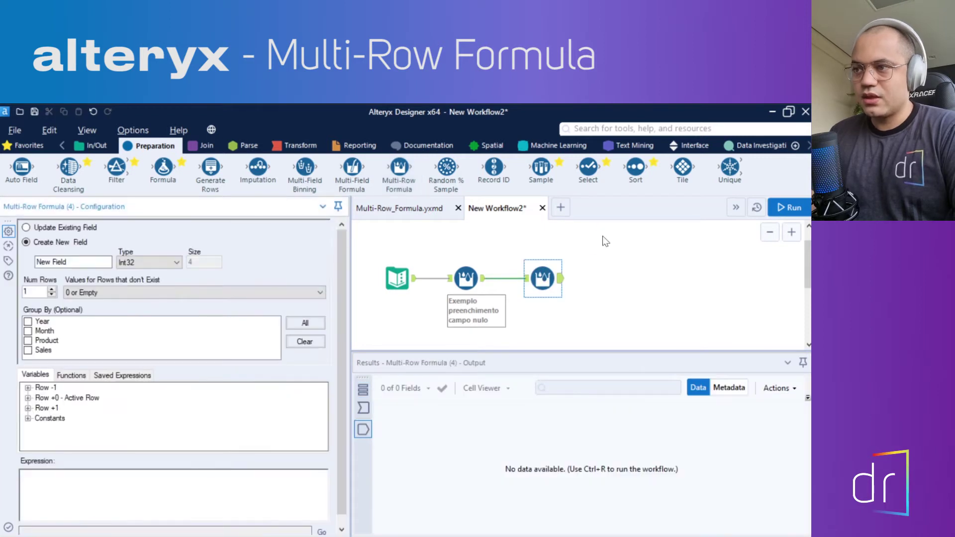
# - Set the second Multi-Row Formula tool to create a new Int32 field named "Codigo"
pyautogui.click(26, 228)
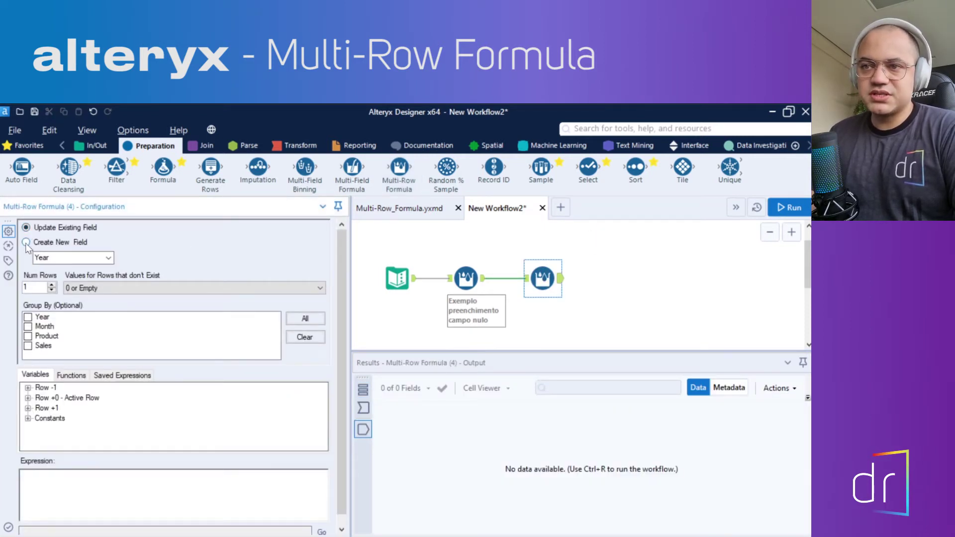
pyautogui.click(26, 242)
pyautogui.click(73, 263)
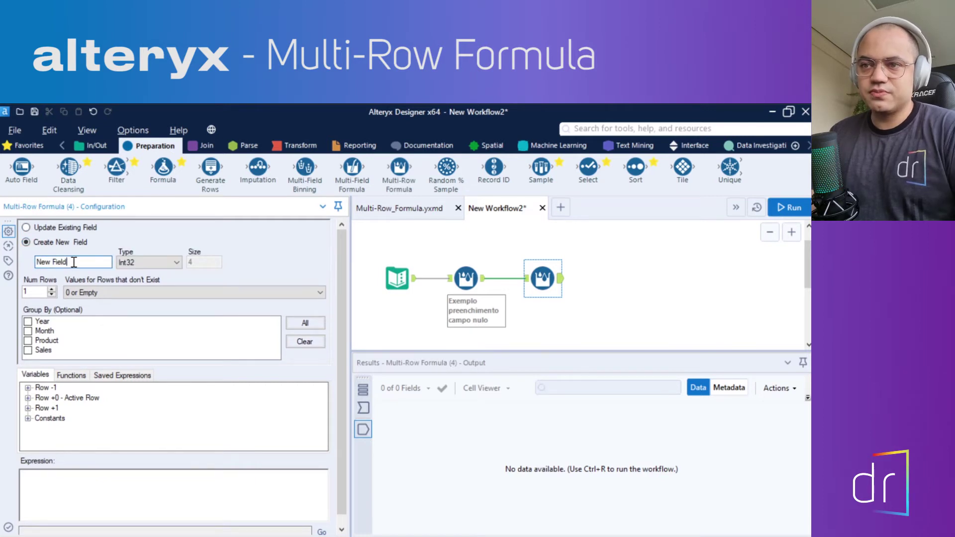
pyautogui.moveTo(74, 262); pyautogui.dragTo(19, 264)
pyautogui.write('Codigo')
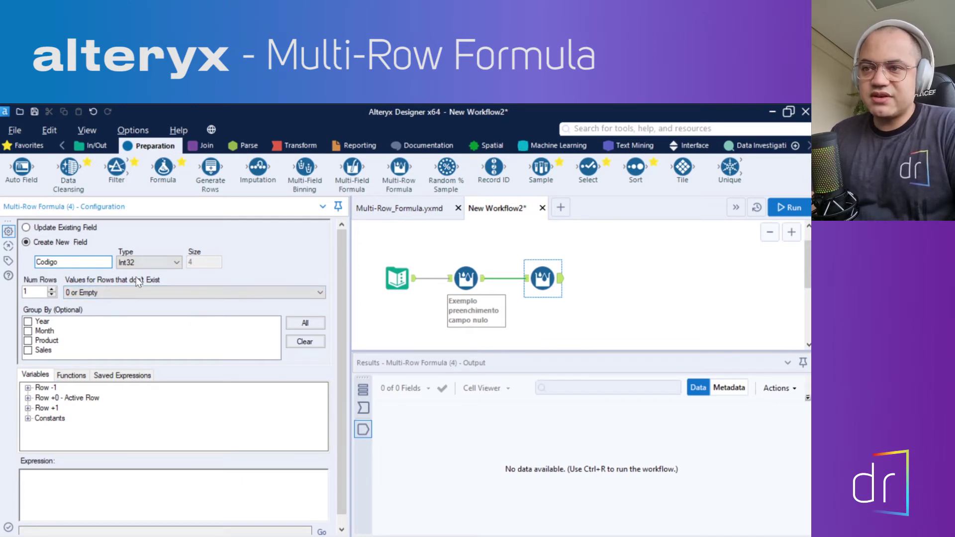
# - Build the expression [Row-1:Codigo]+1 for the Codigo field and run the workflow
pyautogui.click(92, 494)
pyautogui.click(29, 388)
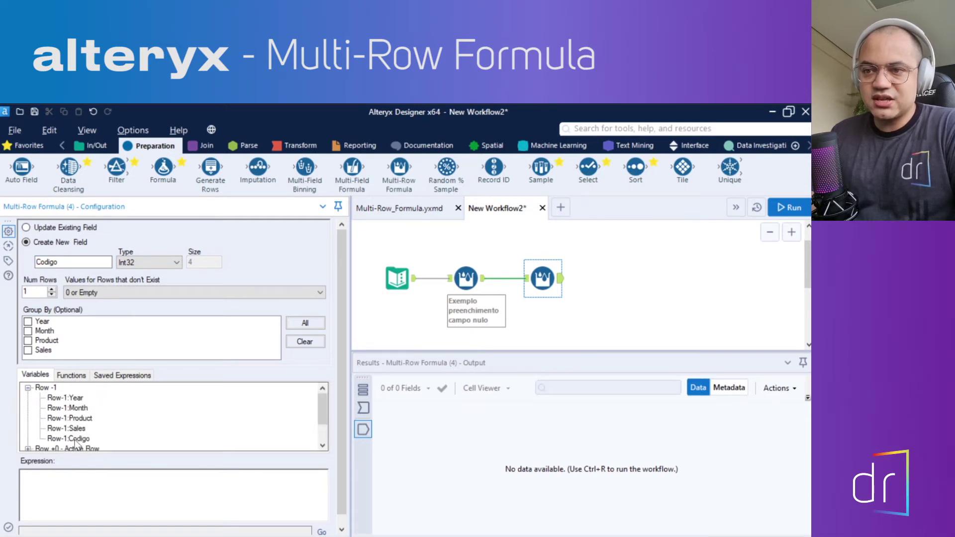
pyautogui.click(28, 389)
pyautogui.click(28, 389)
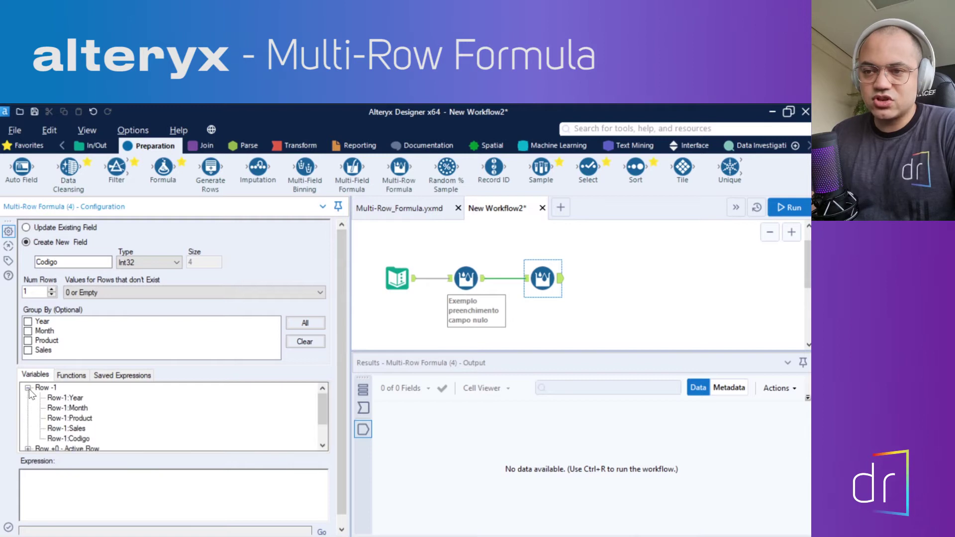
pyautogui.doubleClick(70, 437)
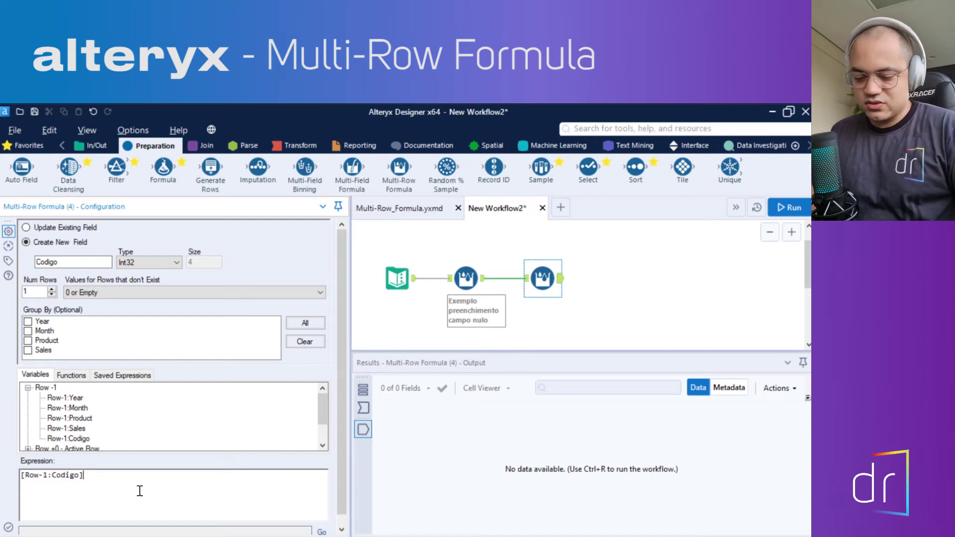
pyautogui.write('+1')
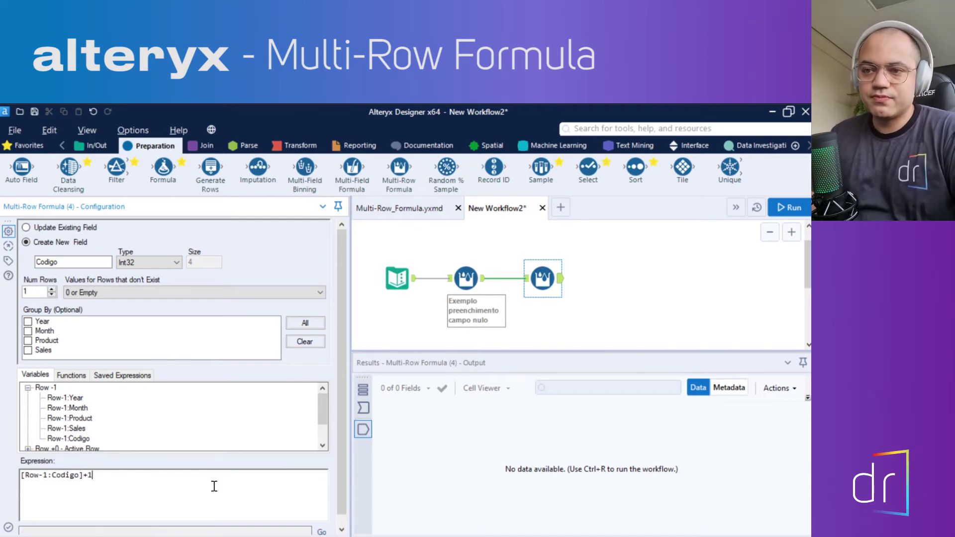
pyautogui.moveTo(106, 479); pyautogui.dragTo(30, 478)
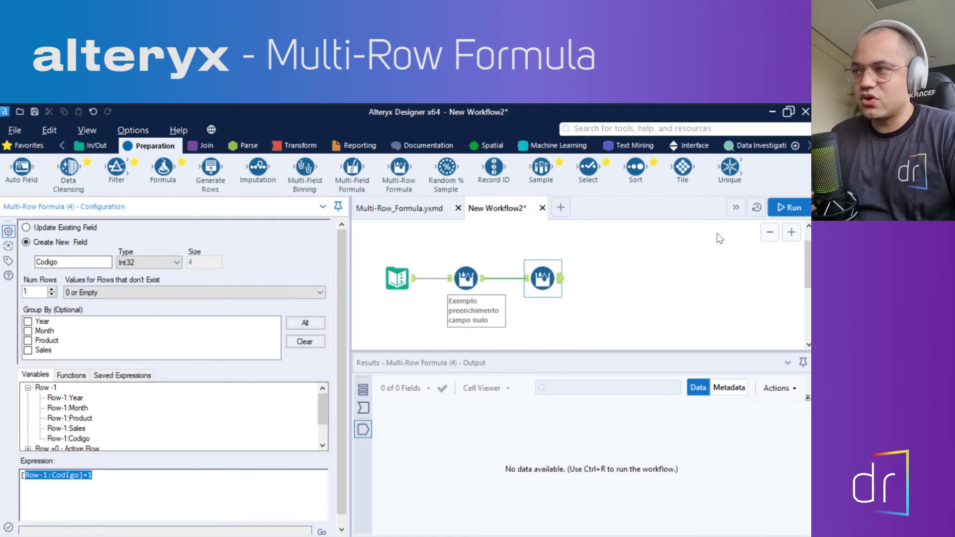
pyautogui.click(120, 485)
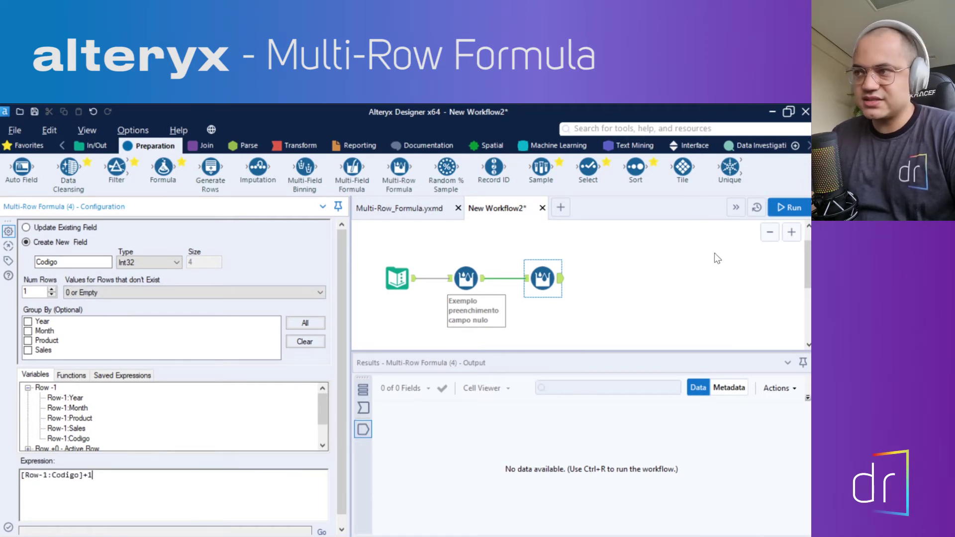
pyautogui.click(779, 213)
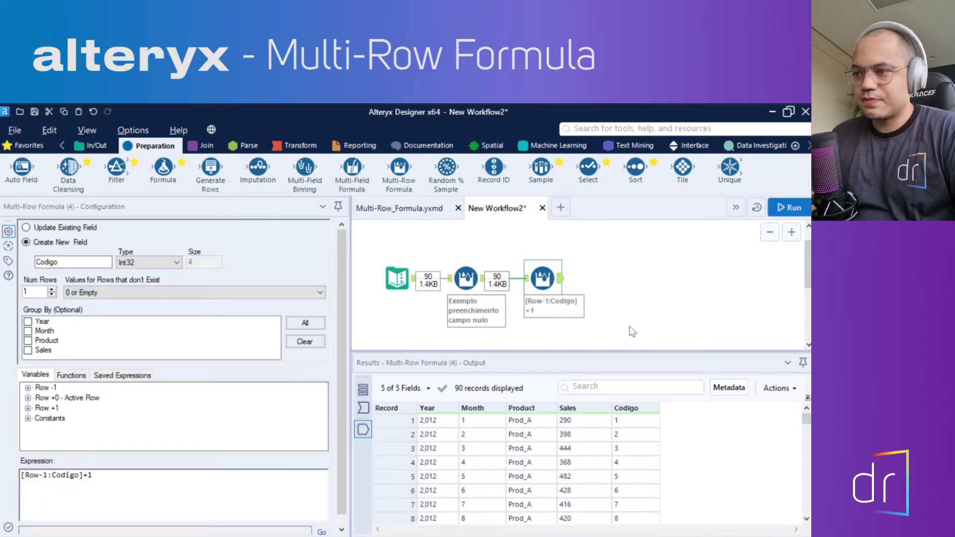
# - Review the Codigo values in the second Multi-Row Formula tool's output from the first to the last record
pyautogui.click(363, 429)
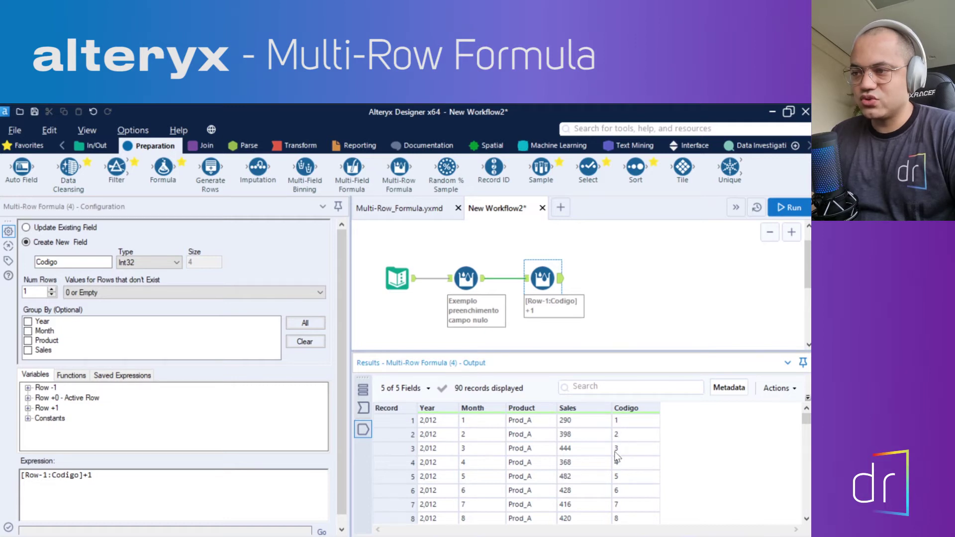
pyautogui.scroll(-5, 627, 466)
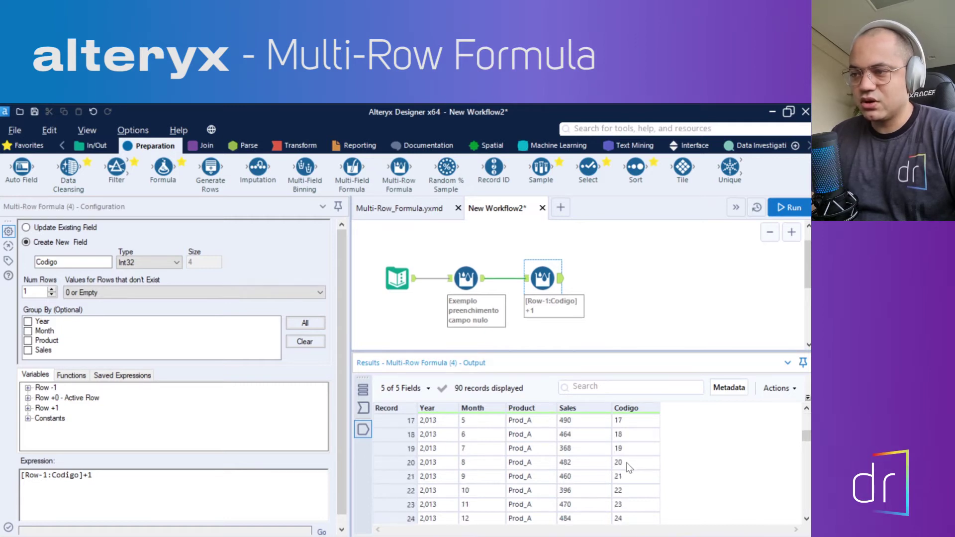
pyautogui.scroll(-20, 628, 467)
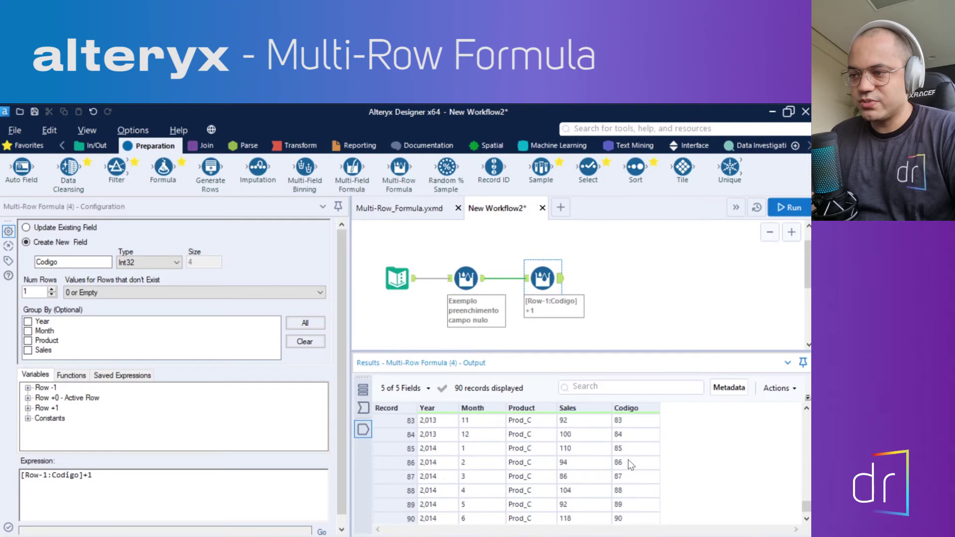
pyautogui.scroll(20, 629, 464)
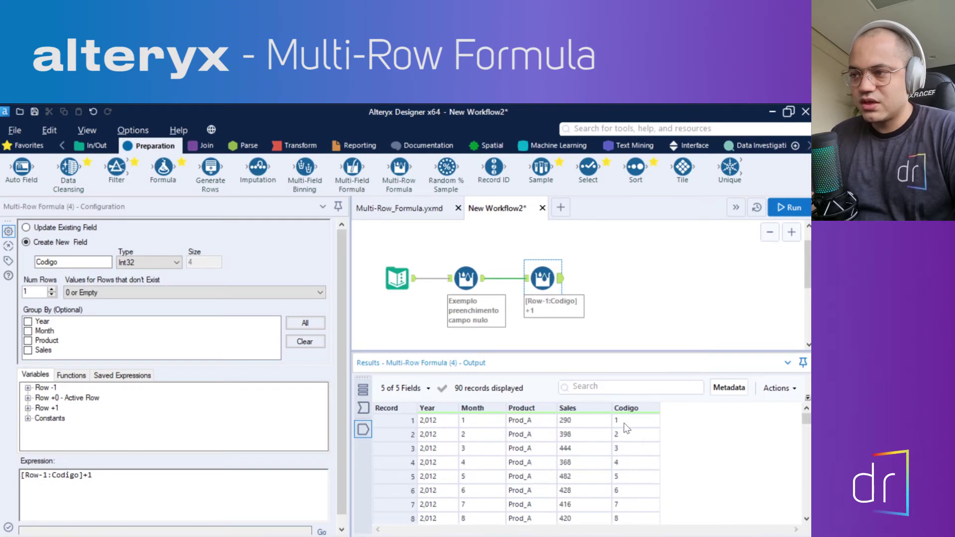
# - Compare record 1's Codigo value with the previous-row reference and the +1 in the expression
pyautogui.click(624, 423)
pyautogui.click(80, 479)
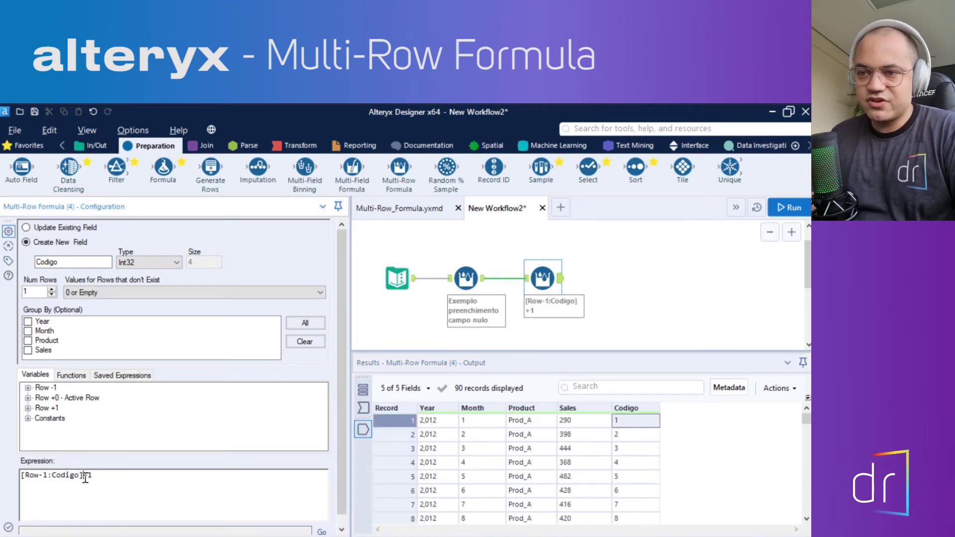
pyautogui.moveTo(85, 478); pyautogui.dragTo(17, 477)
pyautogui.click(86, 478)
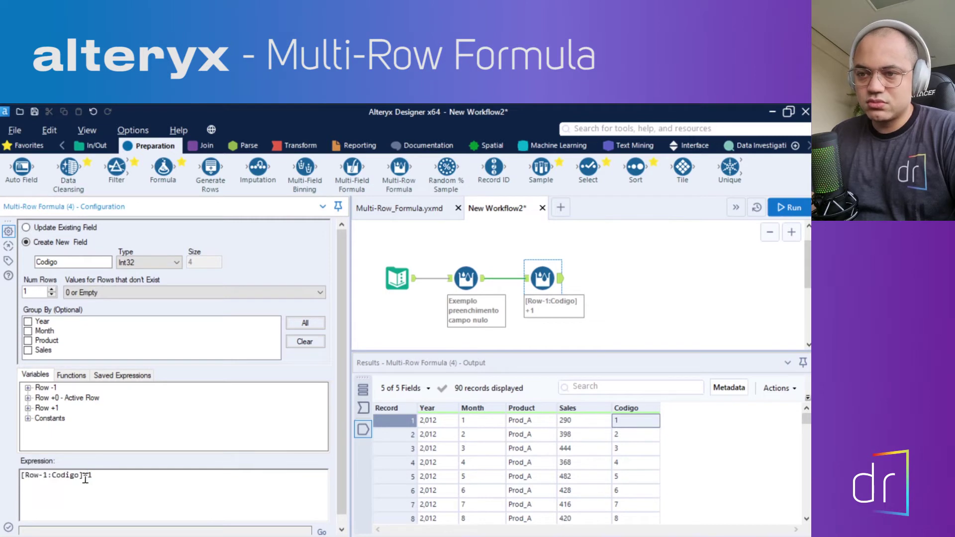
pyautogui.moveTo(80, 478); pyautogui.dragTo(96, 478)
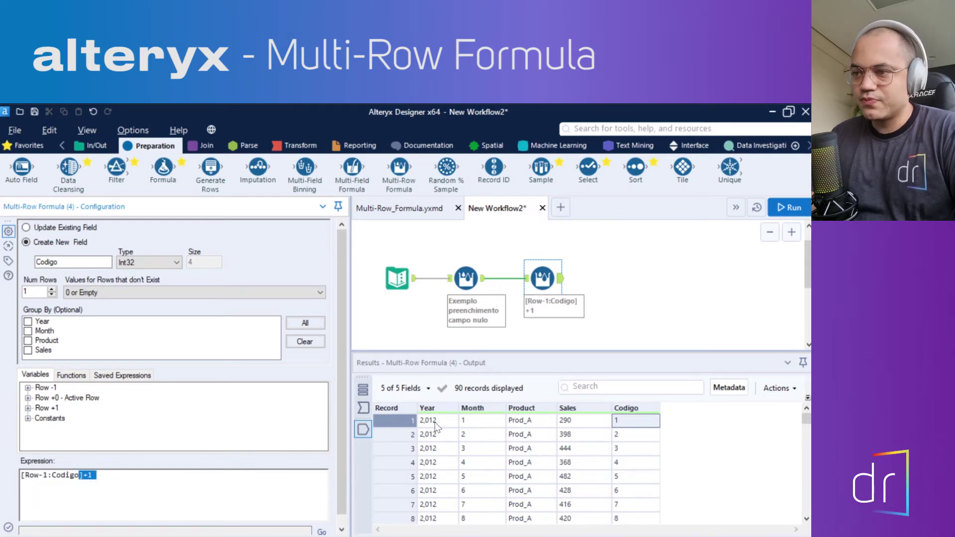
pyautogui.click(389, 422)
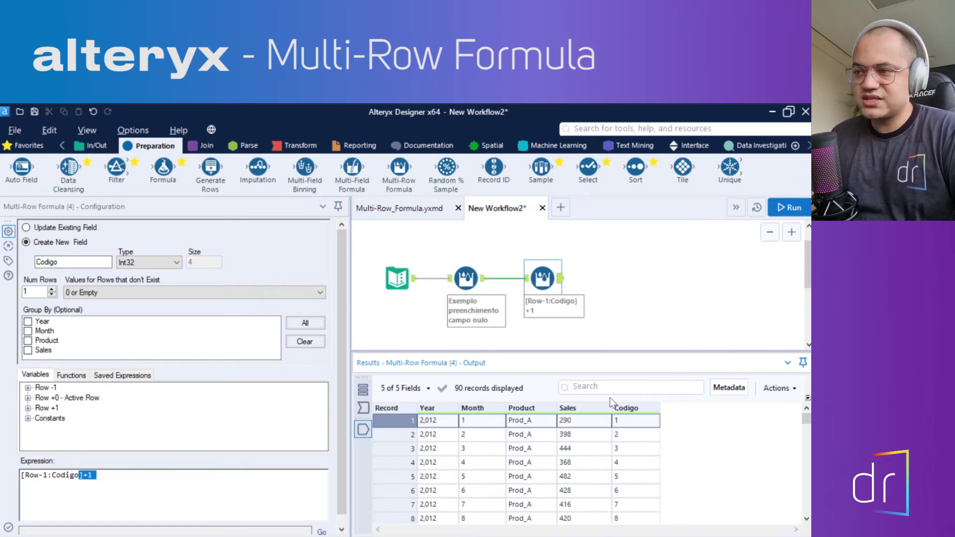
pyautogui.click(620, 424)
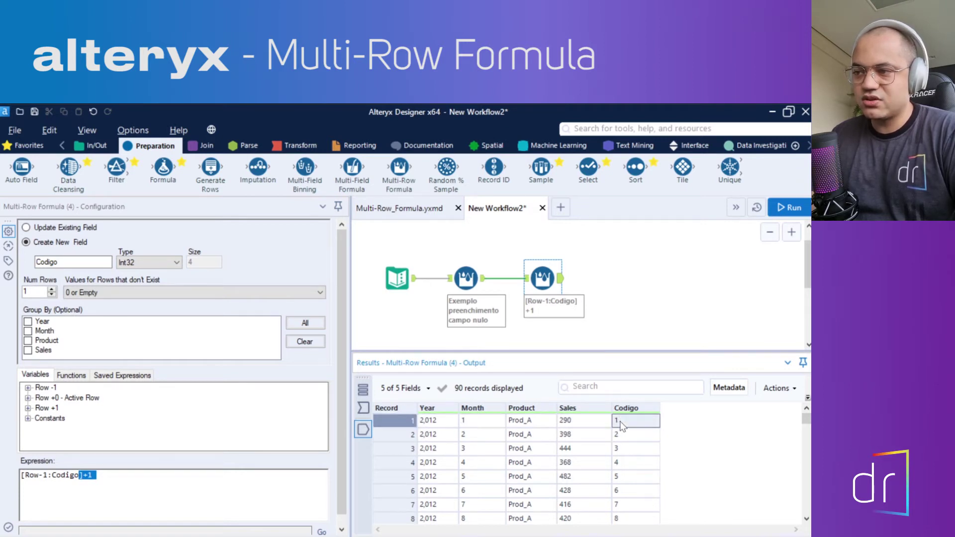
pyautogui.click(163, 481)
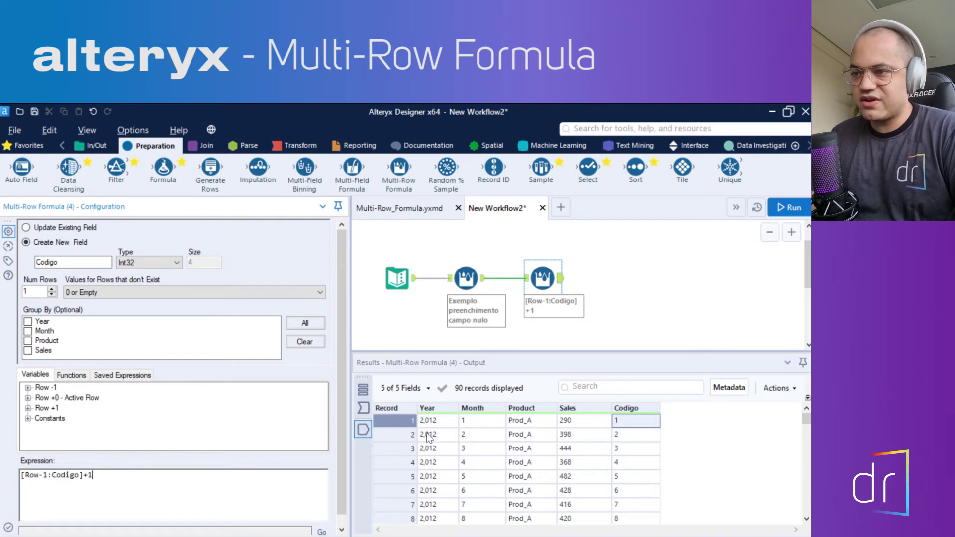
# - Check how Codigo increments at records 2 and 3, and reread the full expression against record 1
pyautogui.click(385, 434)
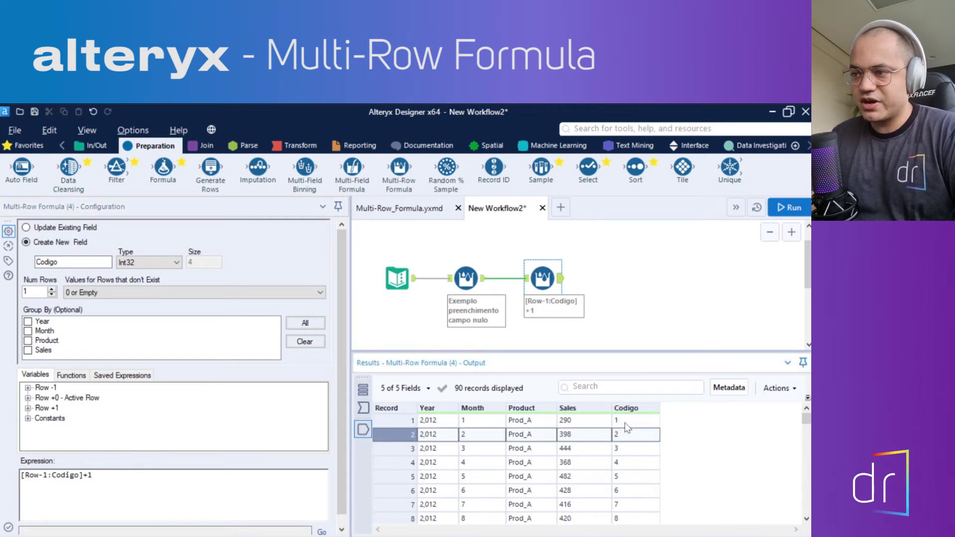
pyautogui.click(406, 447)
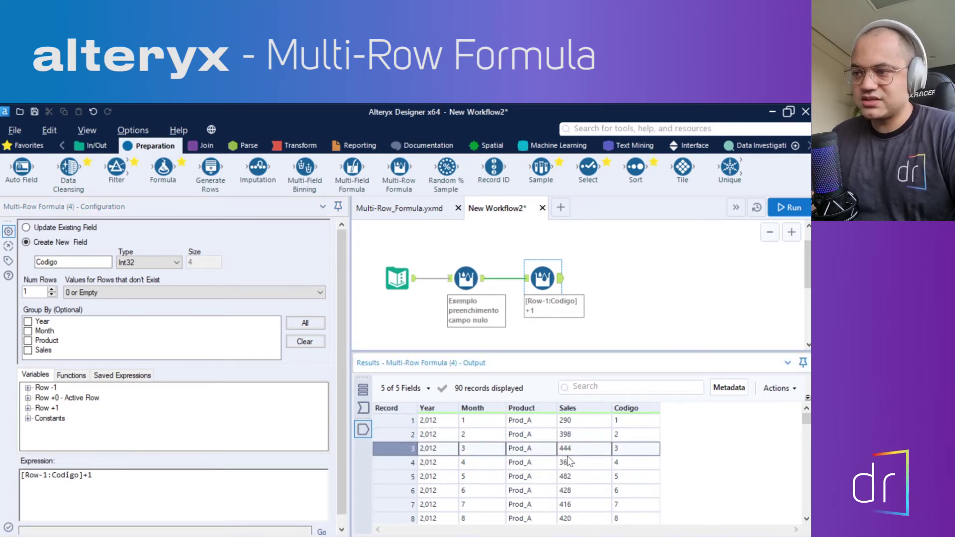
pyautogui.scroll(-20, 473, 463)
pyautogui.scroll(20, 494, 470)
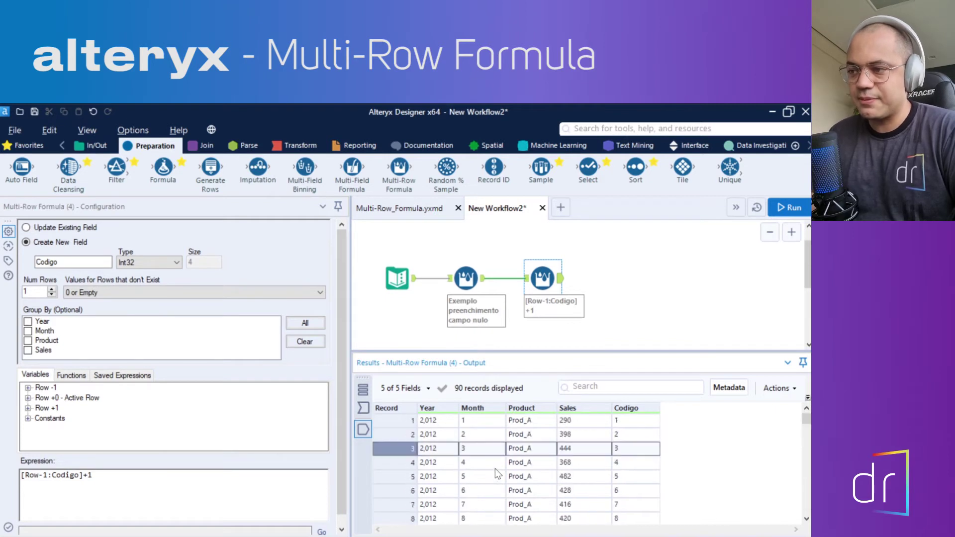
pyautogui.click(407, 424)
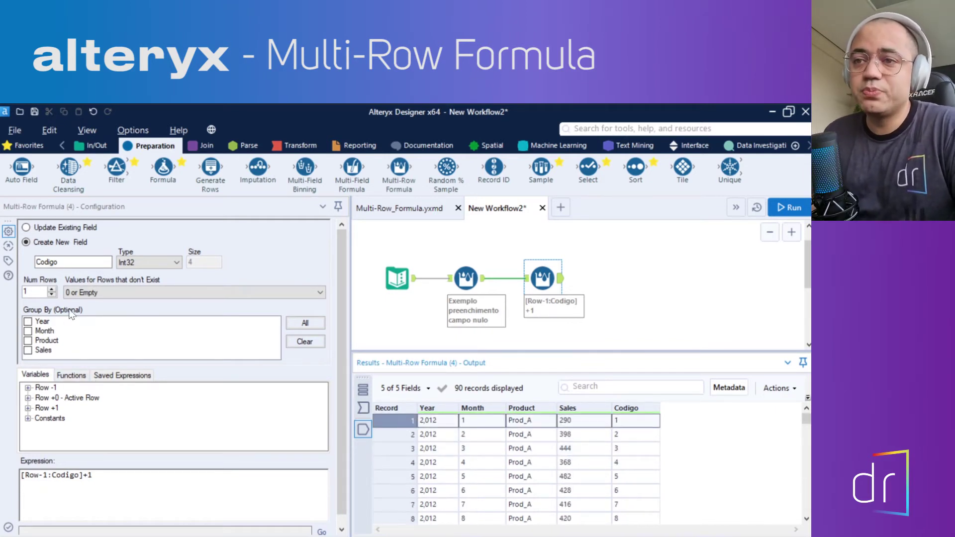
pyautogui.click(145, 477)
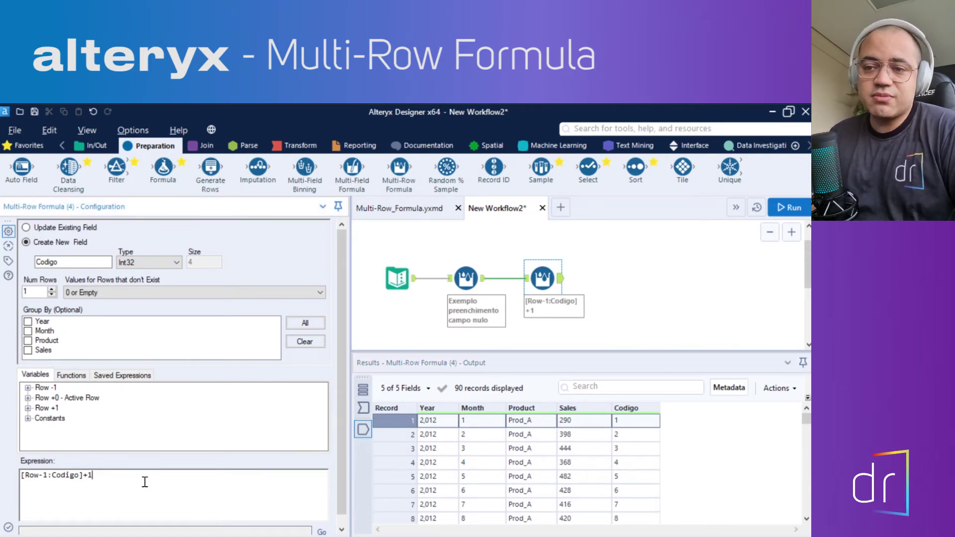
pyautogui.hotkey('ctrl', 'a')
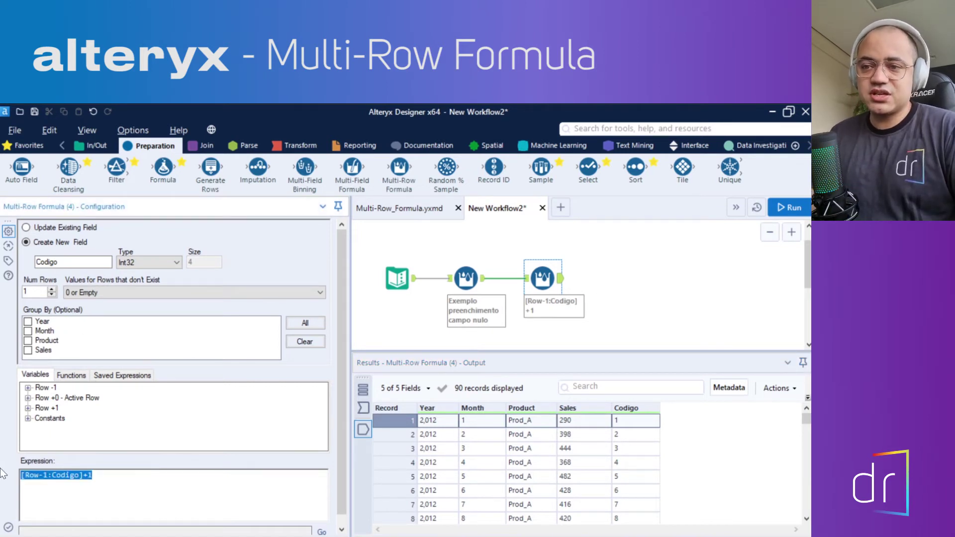
pyautogui.click(182, 478)
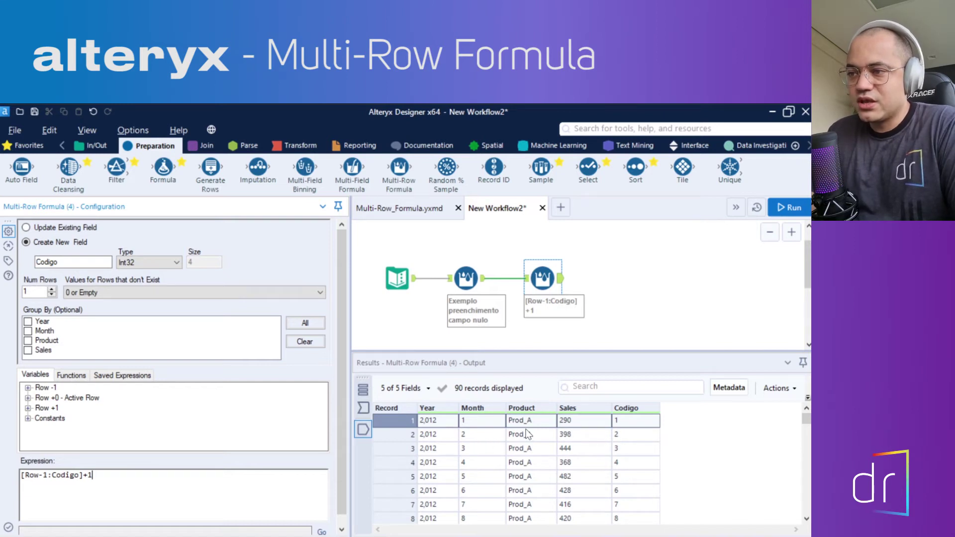
# - Examine the Codigo values across the product changes from Prod_A to Prod_C, and return to record 1's Codigo value
pyautogui.scroll(-5, 527, 431)
pyautogui.scroll(-1, 547, 455)
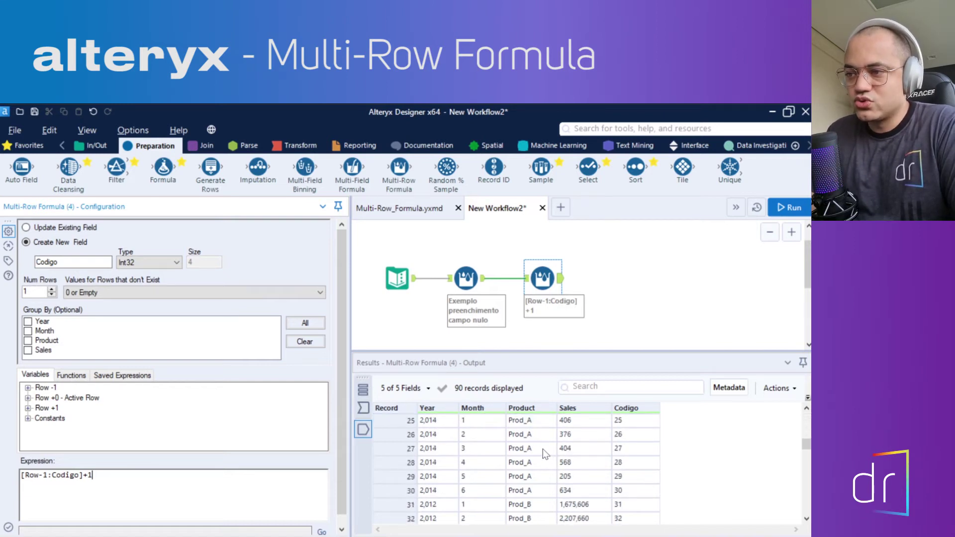
pyautogui.scroll(-6, 528, 468)
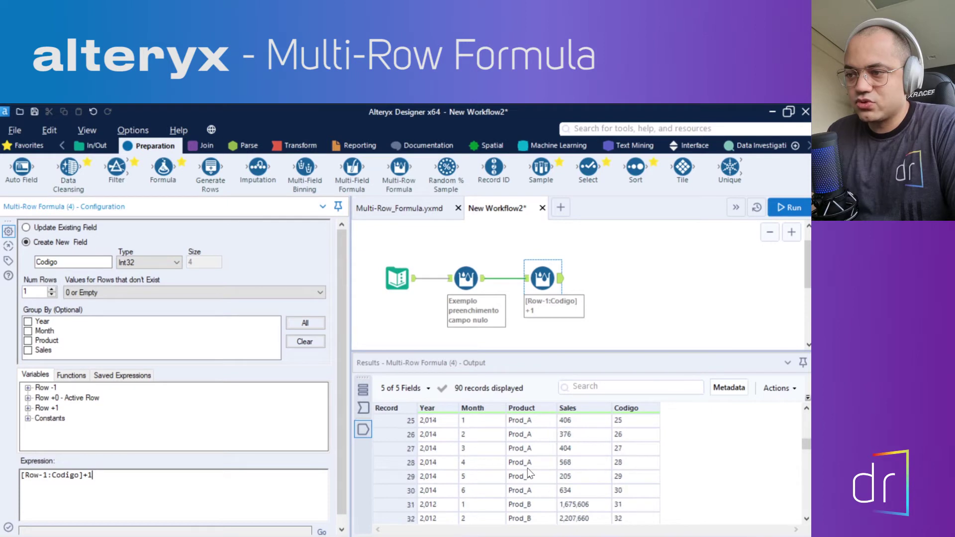
pyautogui.scroll(-13, 528, 468)
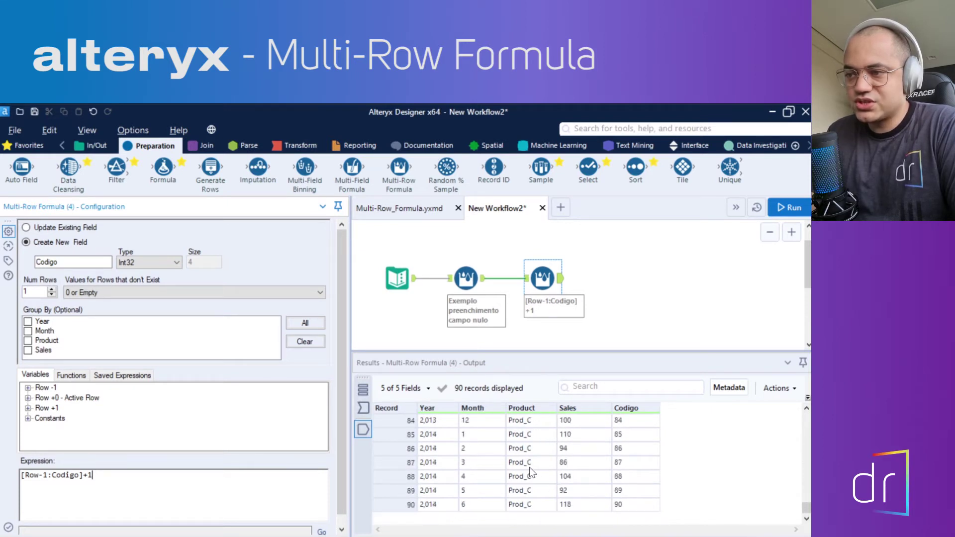
pyautogui.hotkey('ctrl', 'Home')
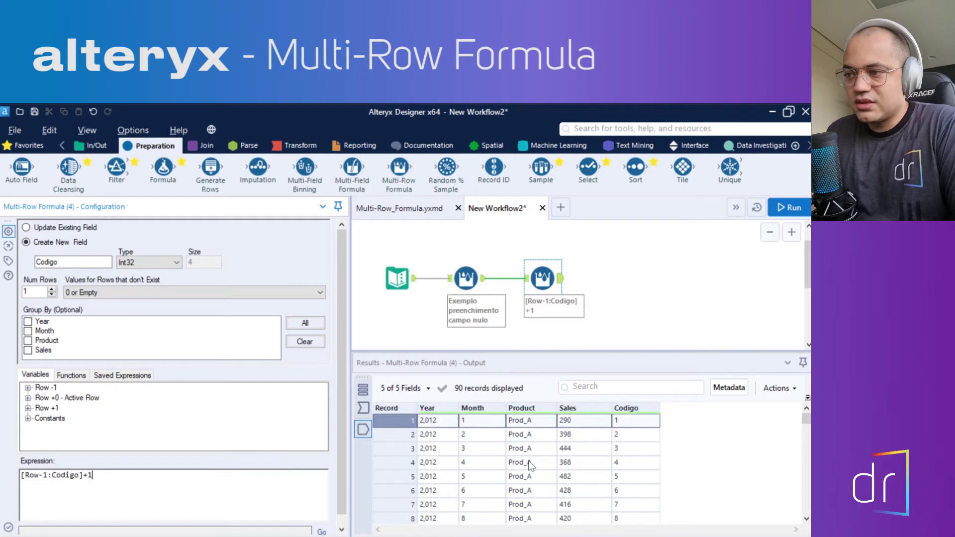
pyautogui.click(623, 426)
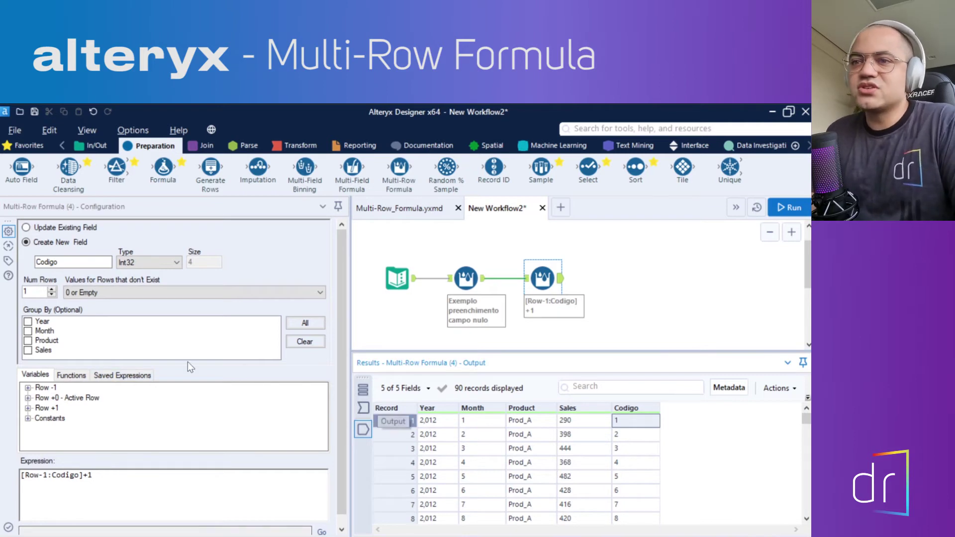
# - Group the Codigo calculation by Product in the second Multi-Row Formula tool and run the workflow
pyautogui.click(29, 342)
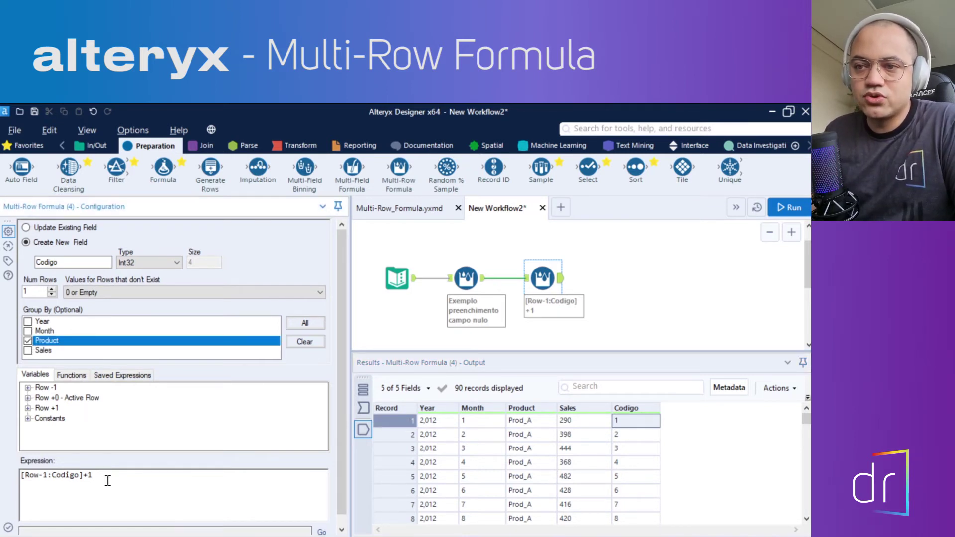
pyautogui.moveTo(113, 477); pyautogui.dragTo(19, 476)
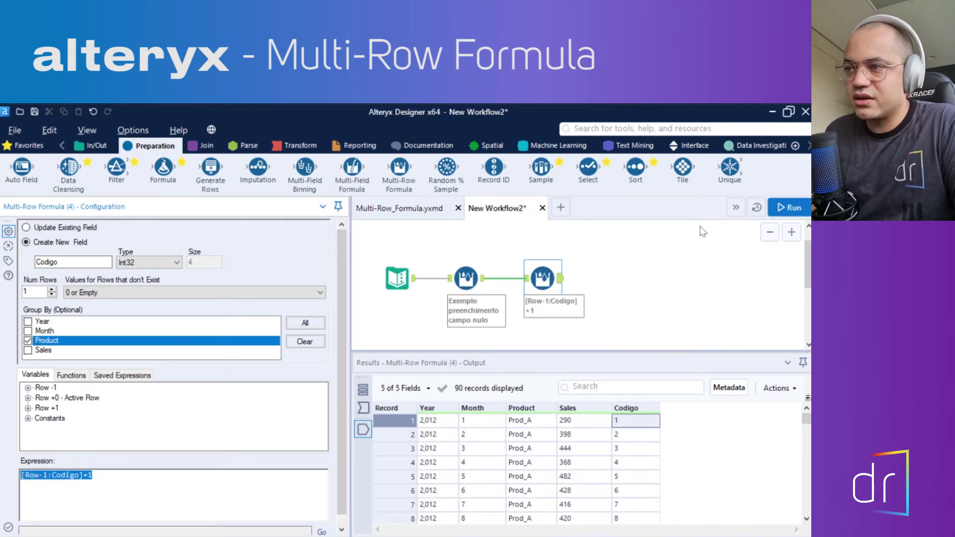
pyautogui.click(790, 207)
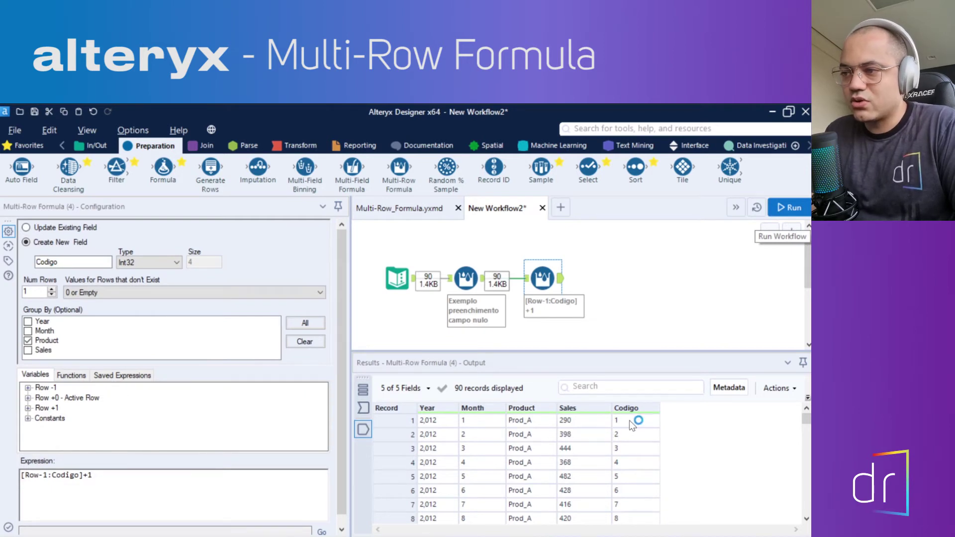
# - Examine the Codigo values at records 30 and 31, where the product changes from Prod_A to Prod_B
pyautogui.scroll(-4, 635, 453)
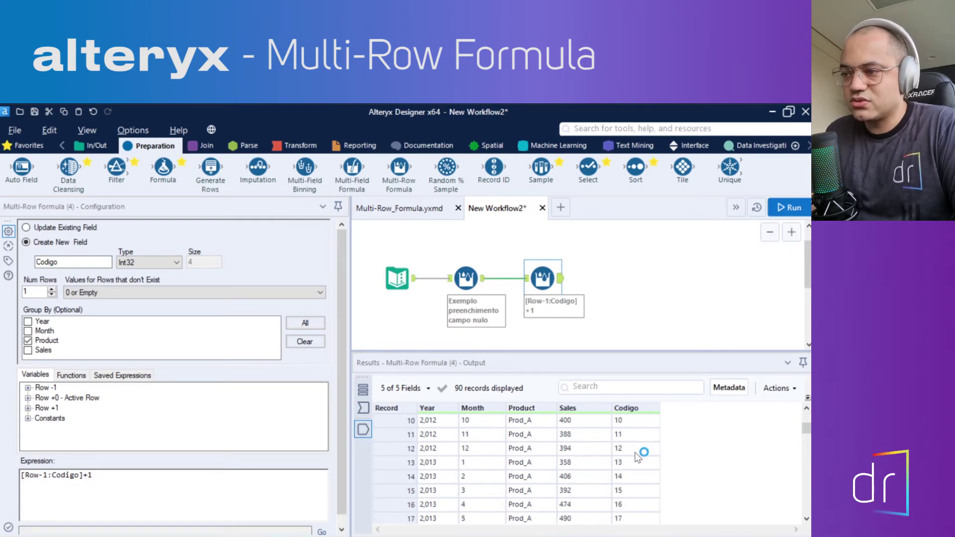
pyautogui.scroll(-5, 635, 452)
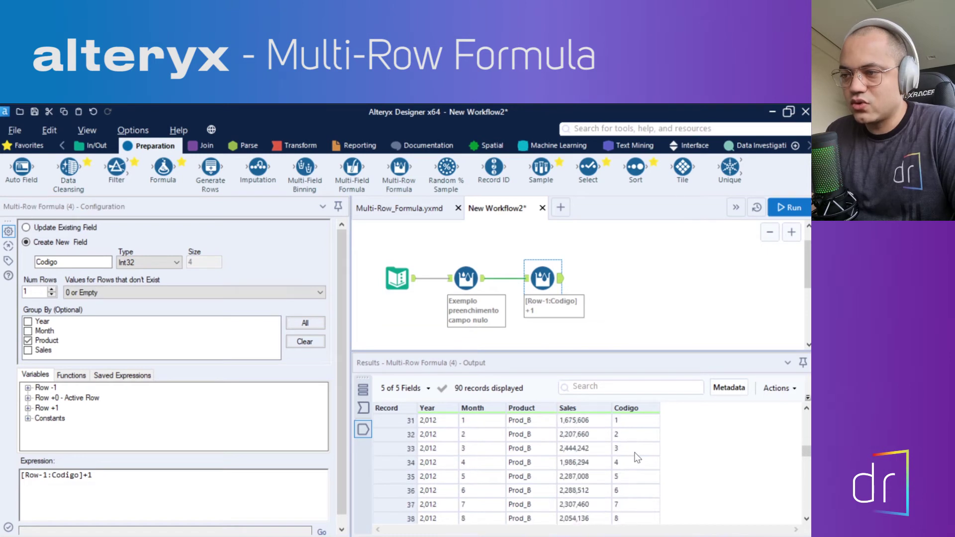
pyautogui.click(626, 449)
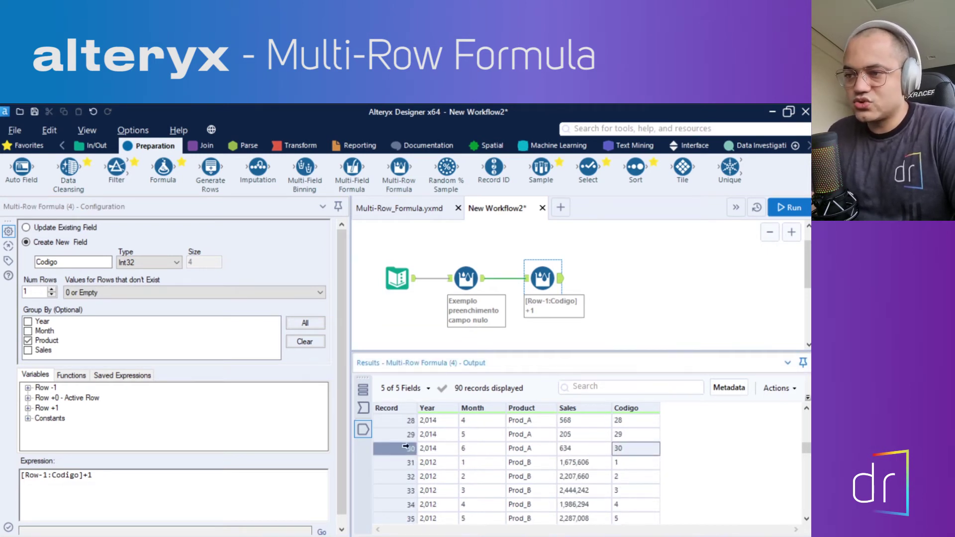
pyautogui.click(389, 447)
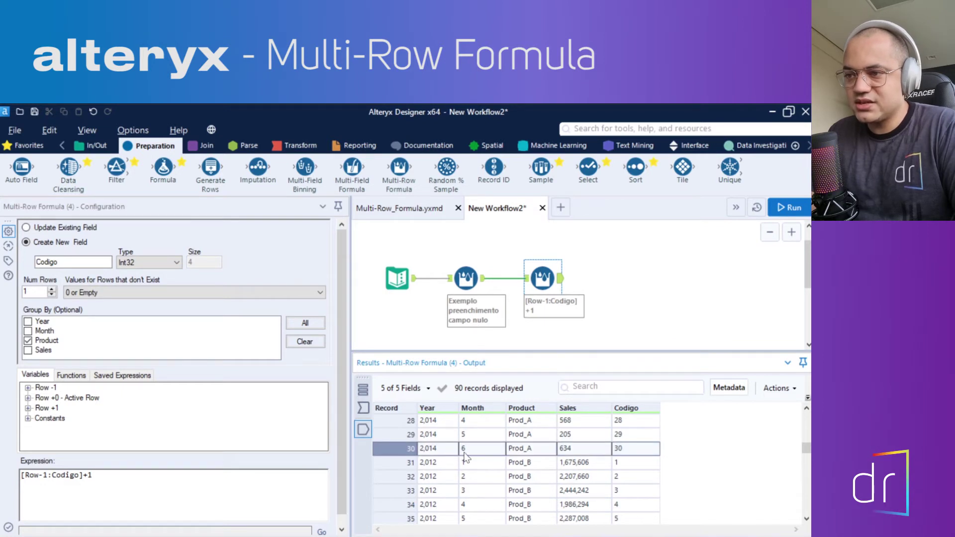
pyautogui.click(618, 451)
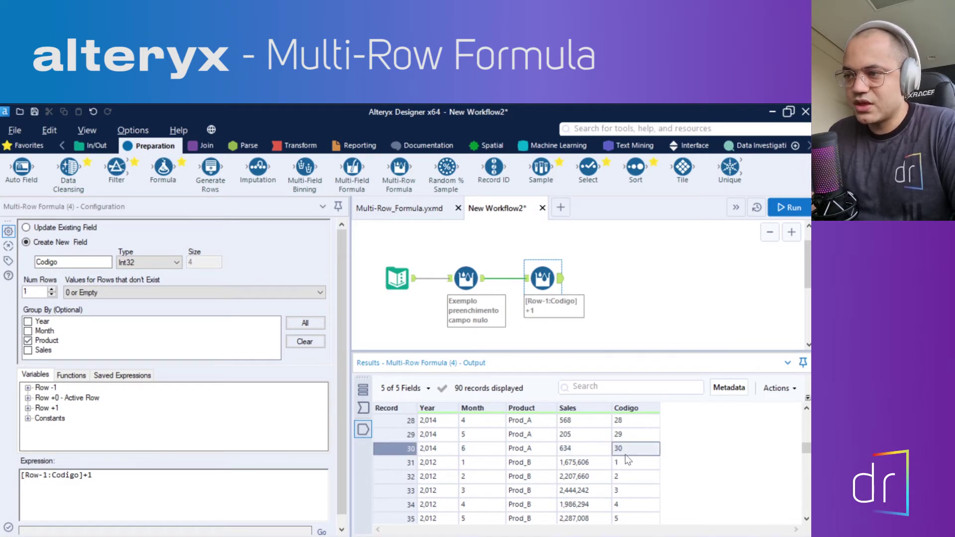
pyautogui.click(619, 463)
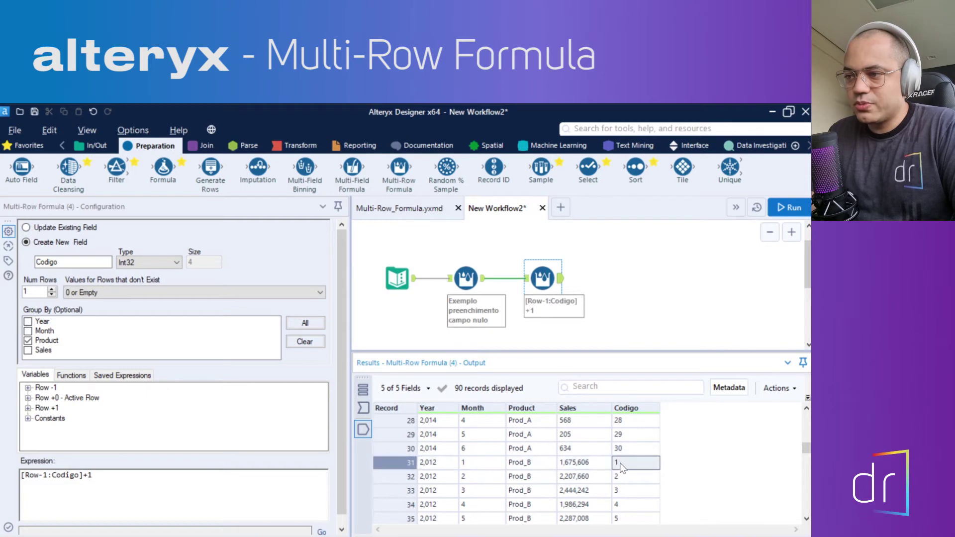
# - Check the Codigo values at the change from Prod_B to Prod_C and on through the Prod_C records
pyautogui.scroll(-4, 623, 470)
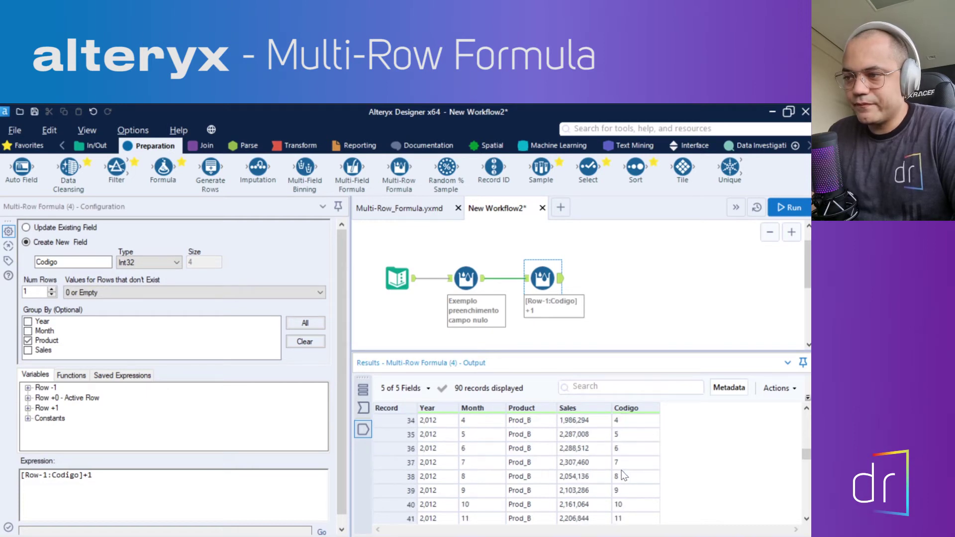
pyautogui.scroll(-6, 621, 476)
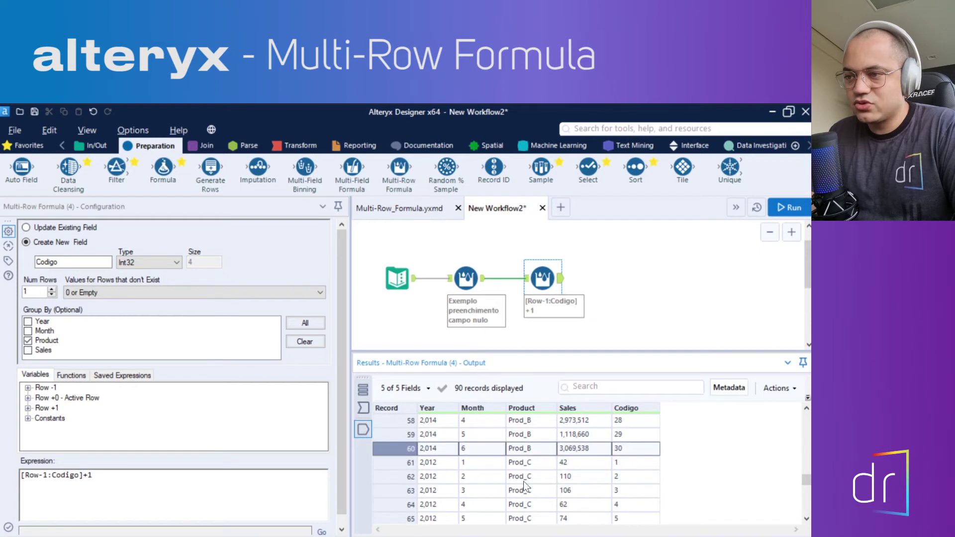
pyautogui.click(477, 464)
pyautogui.click(617, 467)
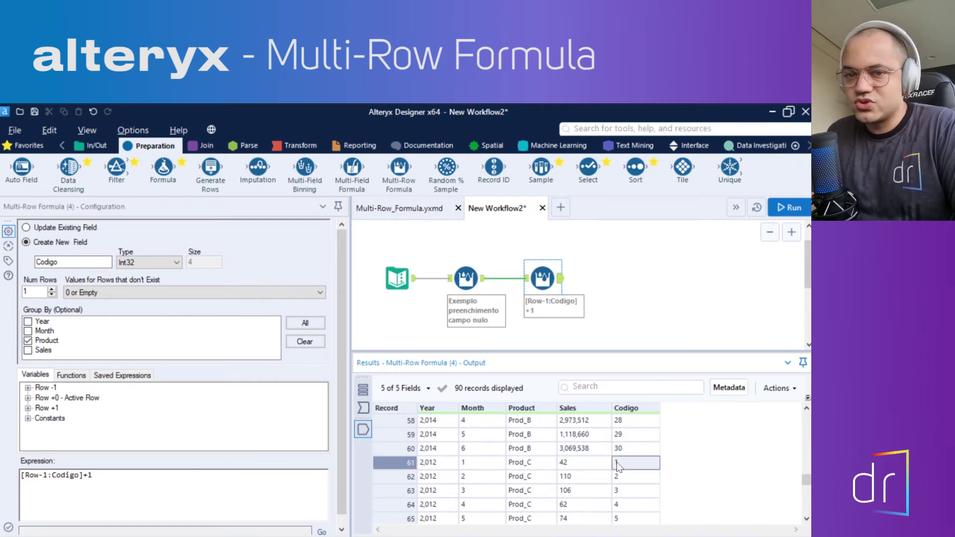
pyautogui.scroll(-6, 644, 478)
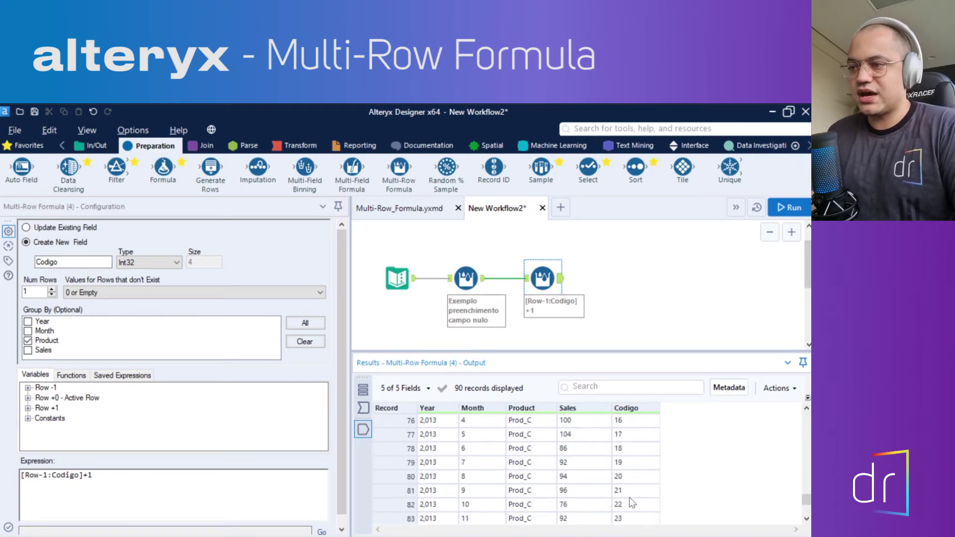
pyautogui.click(625, 505)
pyautogui.scroll(20, 625, 497)
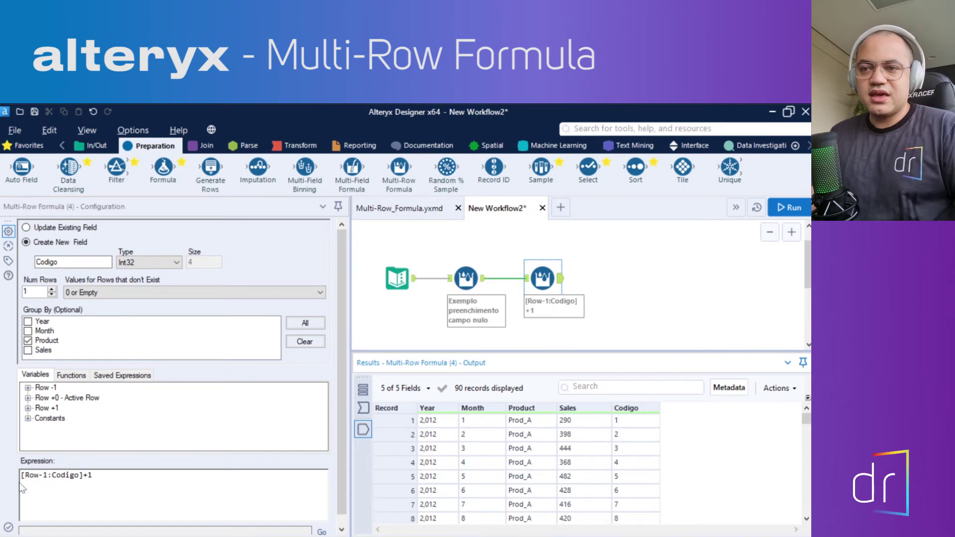
# - Group the Codigo calculation by Year instead of Product and rerun the workflow
pyautogui.moveTo(89, 478); pyautogui.dragTo(21, 477)
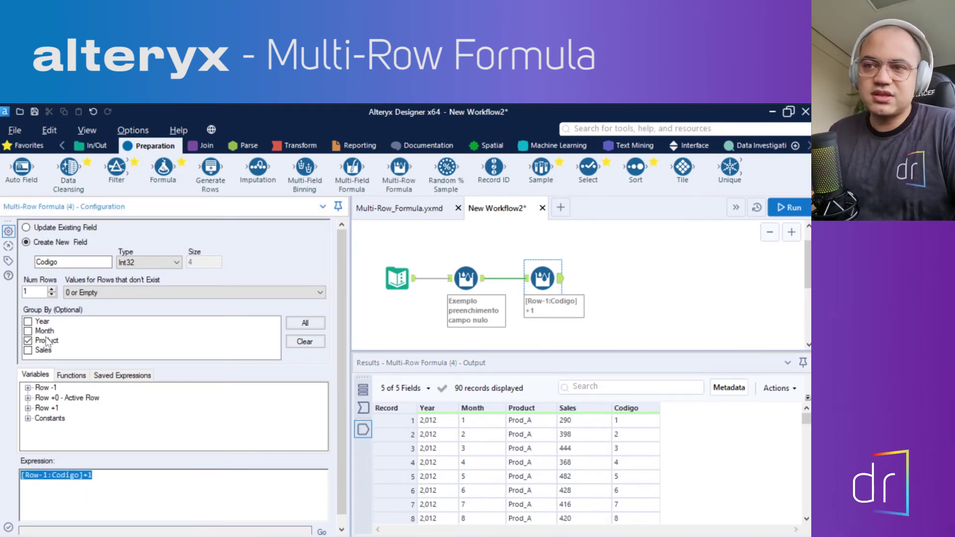
pyautogui.click(27, 341)
pyautogui.click(28, 322)
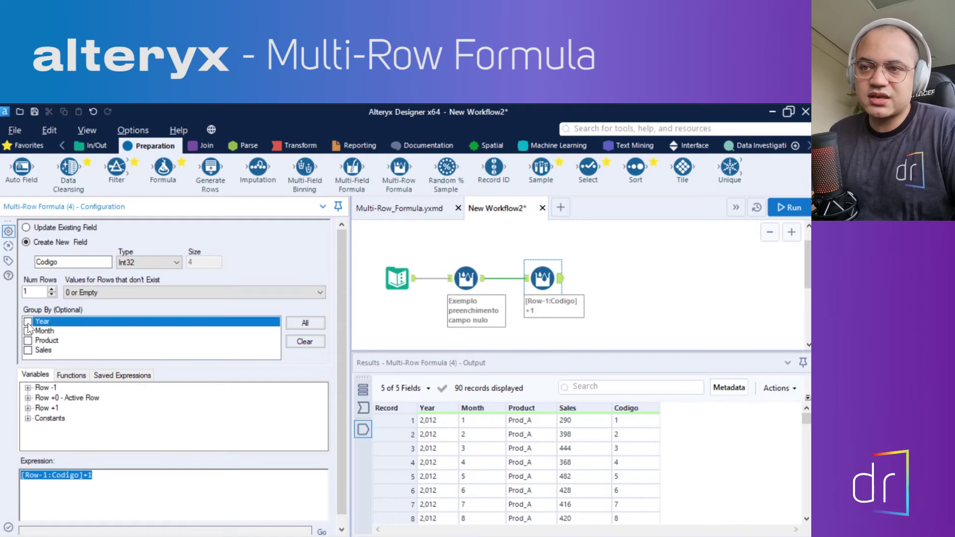
pyautogui.click(789, 208)
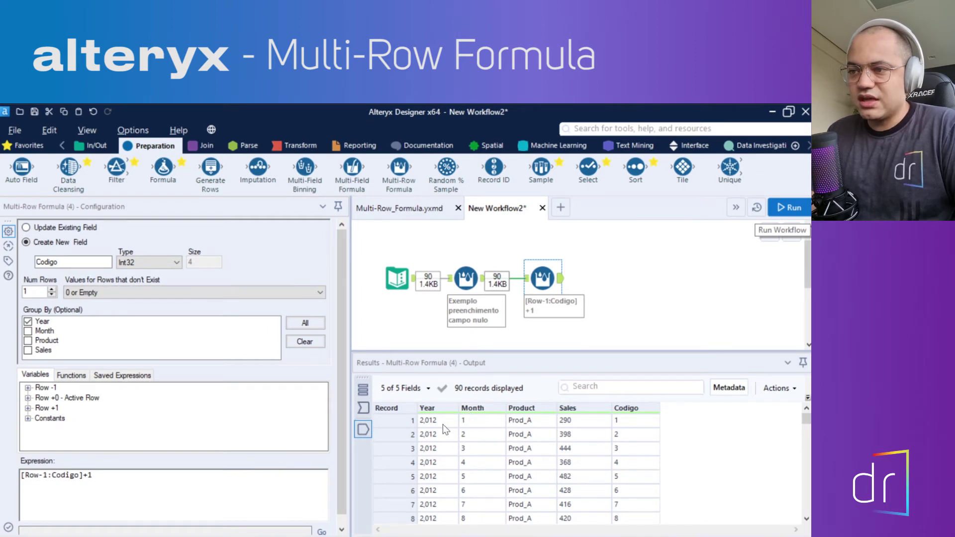
# - Review the Codigo values of the 2012 records across Prod_A, Prod_B and Prod_C in the output
pyautogui.scroll(-20, 443, 425)
pyautogui.scroll(20, 444, 423)
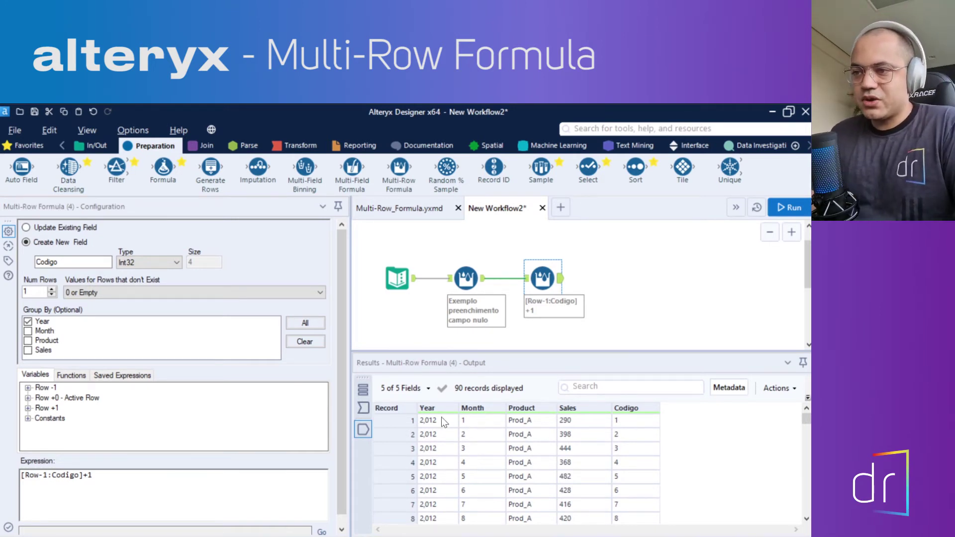
pyautogui.scroll(-2, 631, 432)
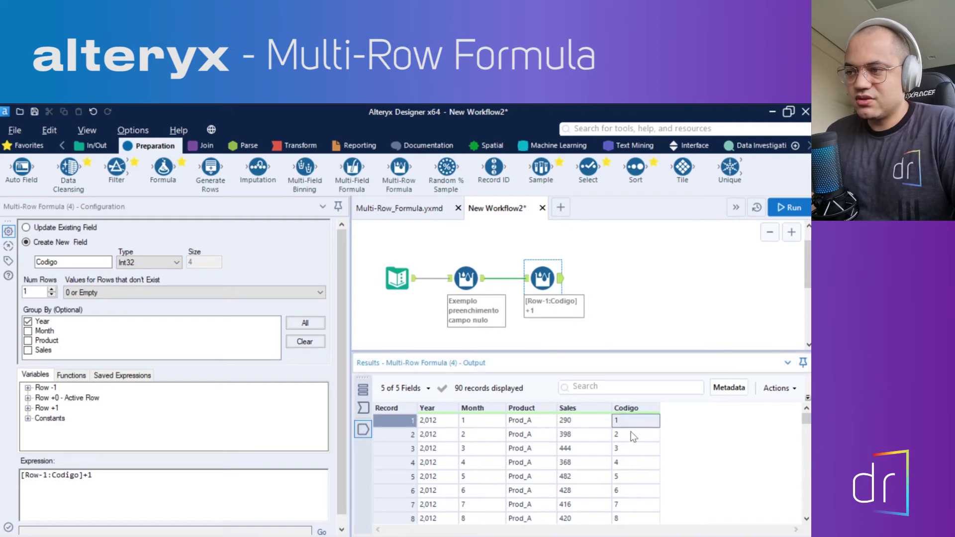
pyautogui.scroll(-2, 631, 432)
pyautogui.scroll(-2, 631, 432)
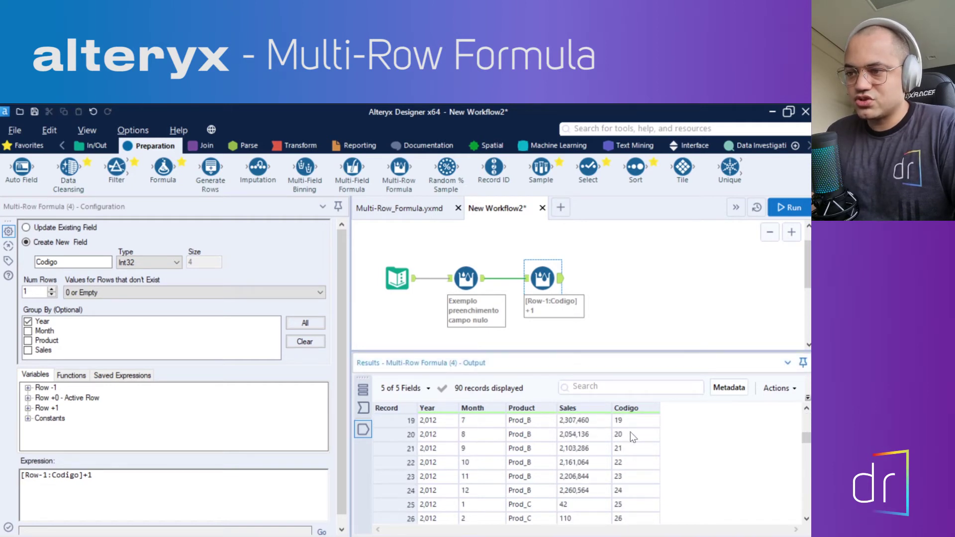
pyautogui.scroll(-4, 603, 451)
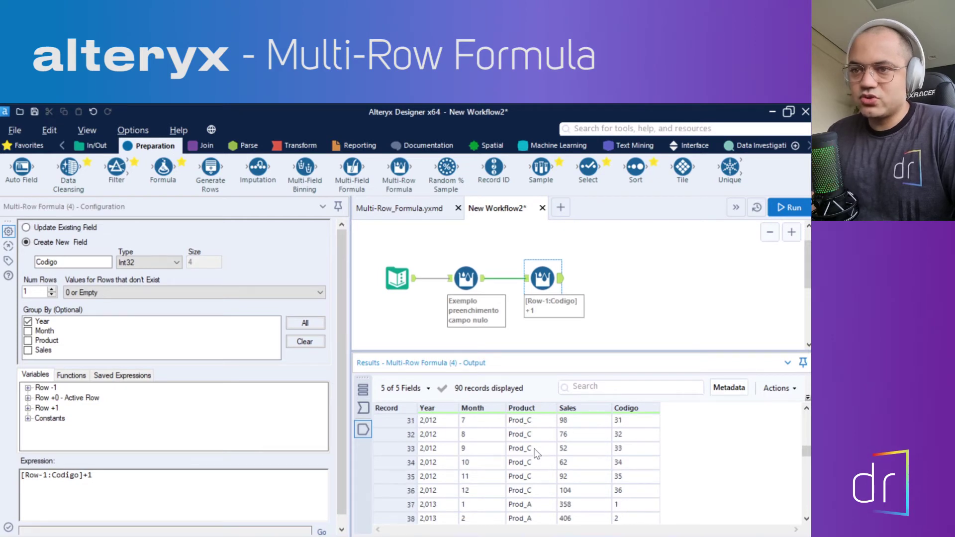
# - Compare the Codigo values at records 36 and 37, where Year changes from 2012 to 2013
pyautogui.scroll(-1, 528, 438)
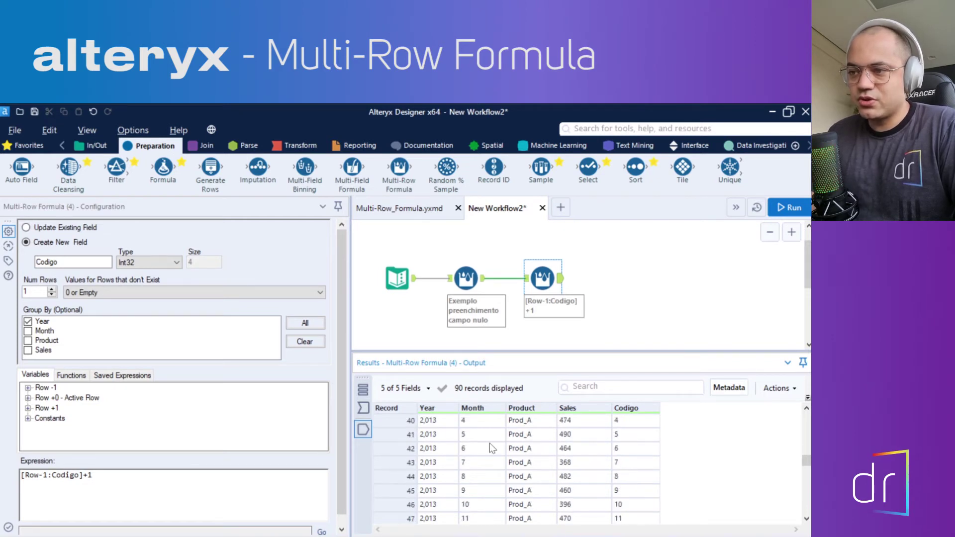
pyautogui.scroll(1, 495, 443)
pyautogui.click(408, 462)
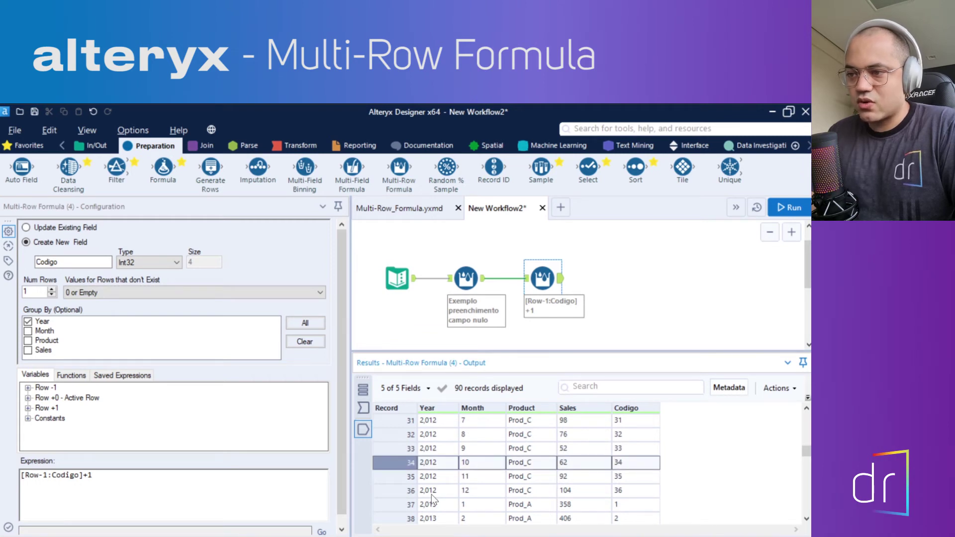
pyautogui.click(407, 492)
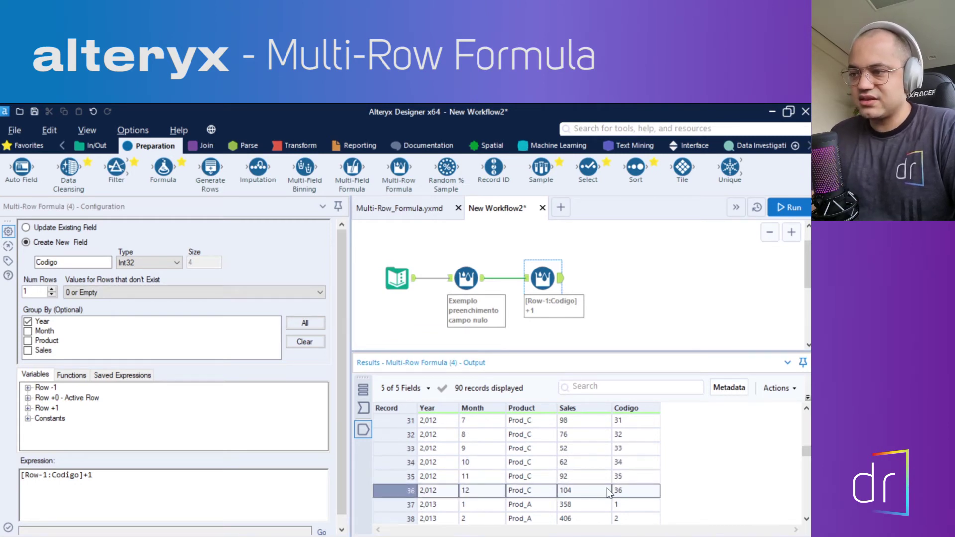
pyautogui.scroll(-1, 621, 491)
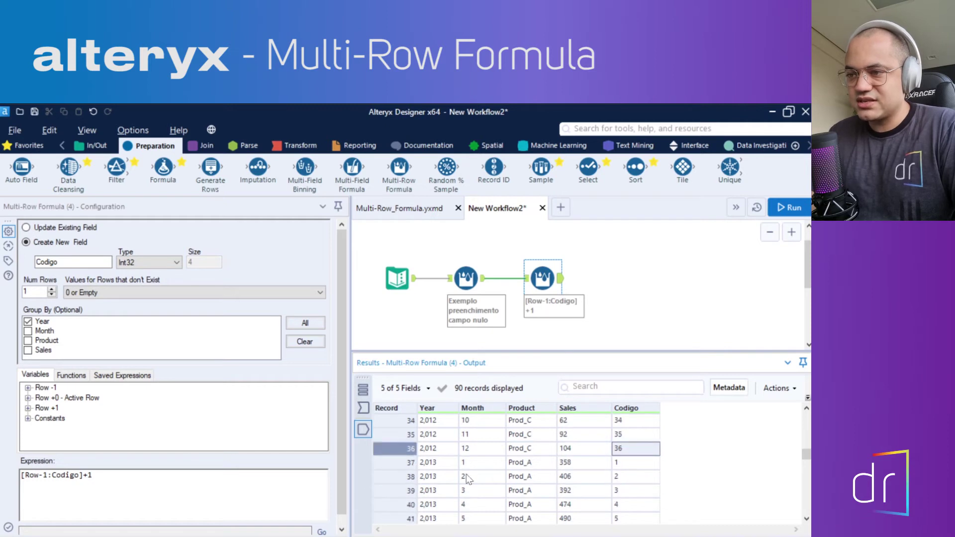
pyautogui.click(433, 466)
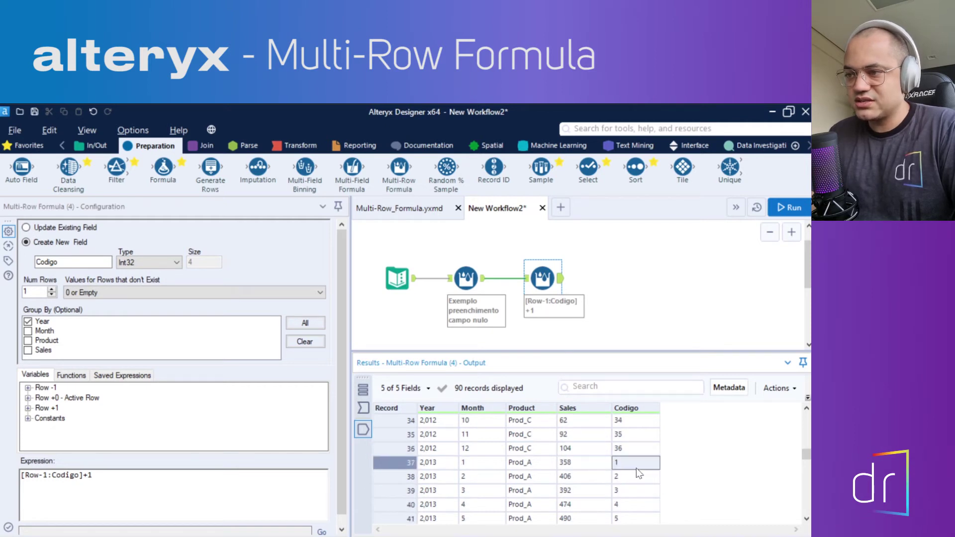
# - Examine the Codigo values at the change from 2013 to 2014 and on to the last record, 90
pyautogui.scroll(-7, 640, 472)
pyautogui.scroll(-5, 638, 467)
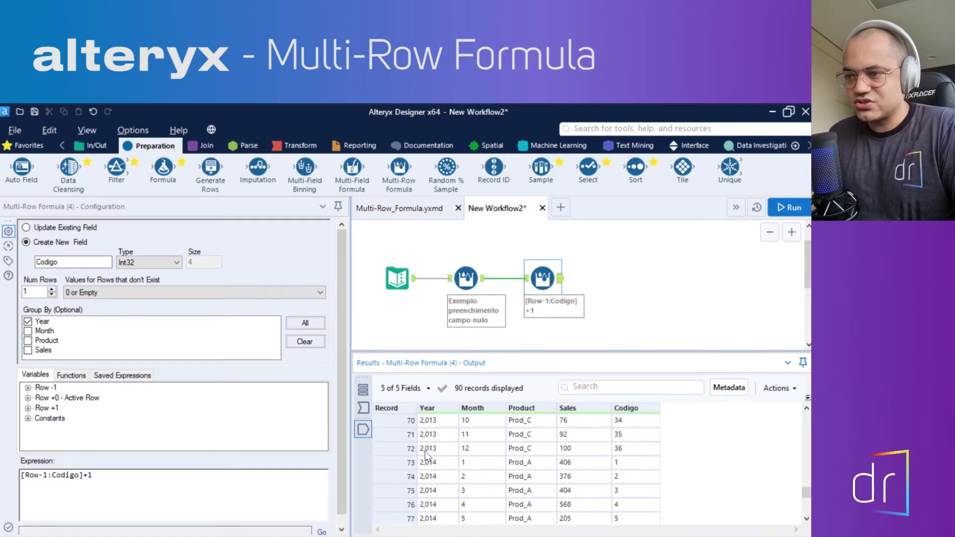
pyautogui.click(638, 448)
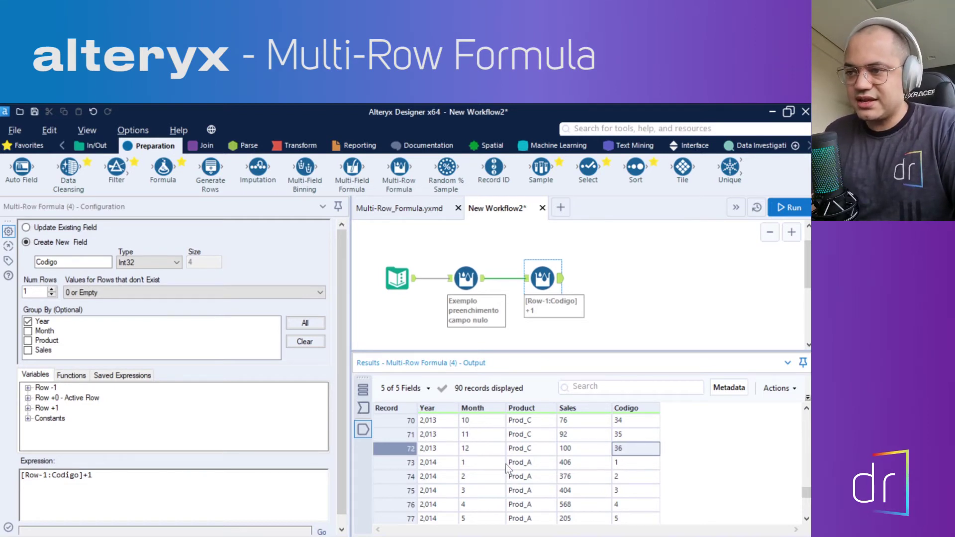
pyautogui.click(627, 459)
pyautogui.scroll(-3, 628, 461)
pyautogui.scroll(-2, 628, 466)
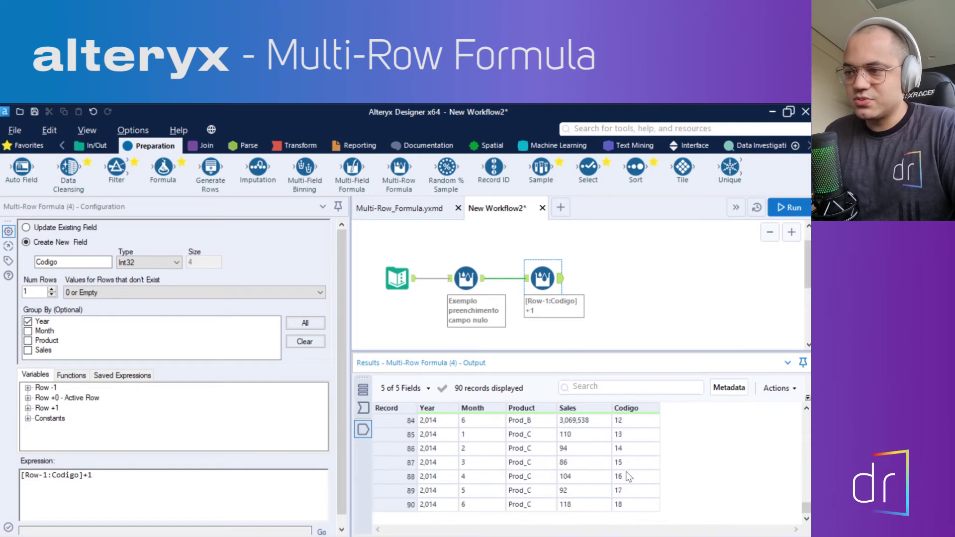
pyautogui.click(627, 497)
pyautogui.click(626, 506)
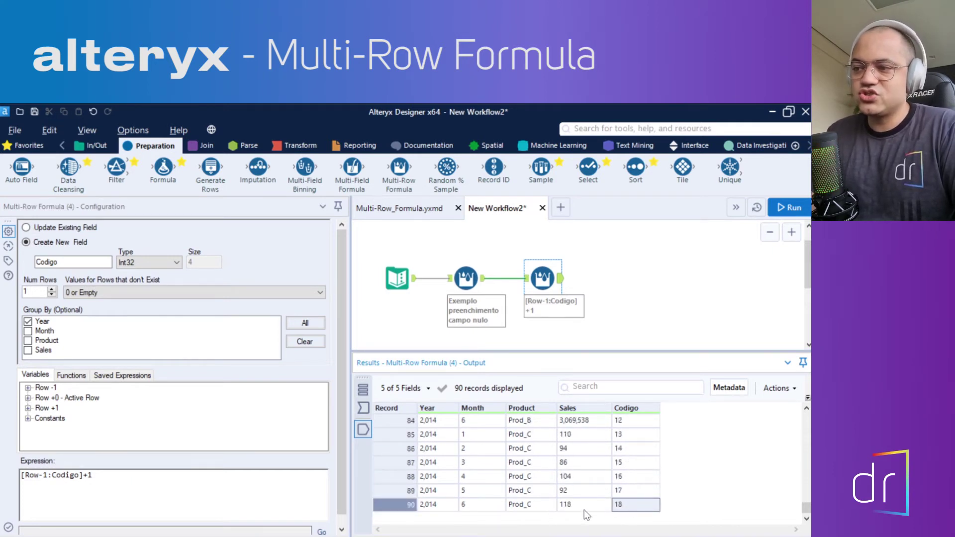
# - Return to the first output records and reread the [Row-1:Codigo]+1 expression alongside the Year grouping
pyautogui.scroll(12, 619, 505)
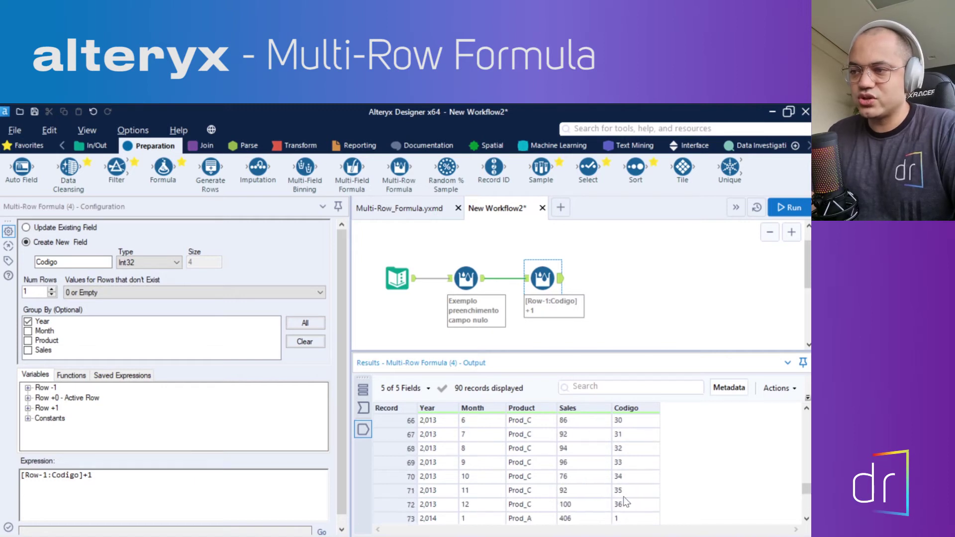
pyautogui.scroll(16, 626, 502)
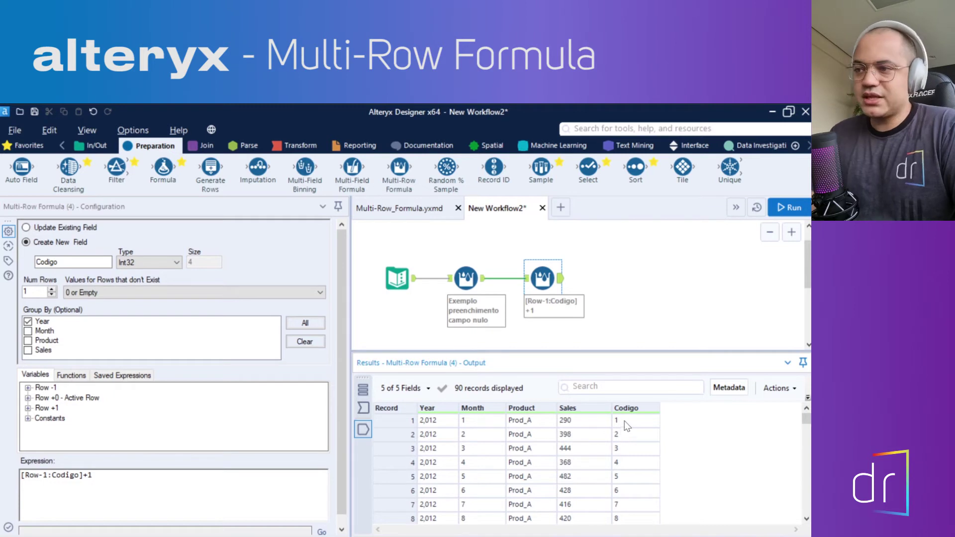
pyautogui.moveTo(184, 480); pyautogui.dragTo(10, 474)
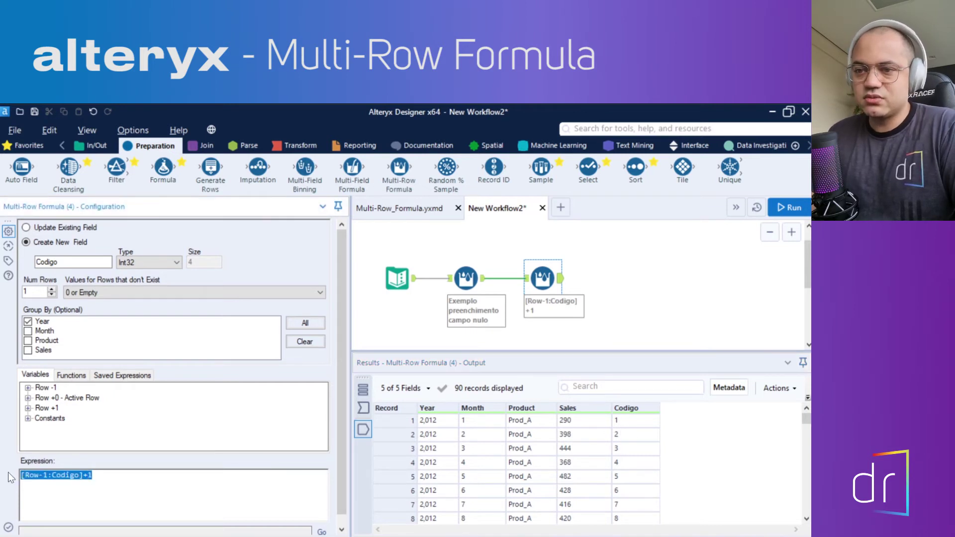
pyautogui.moveTo(117, 494); pyautogui.dragTo(31, 477)
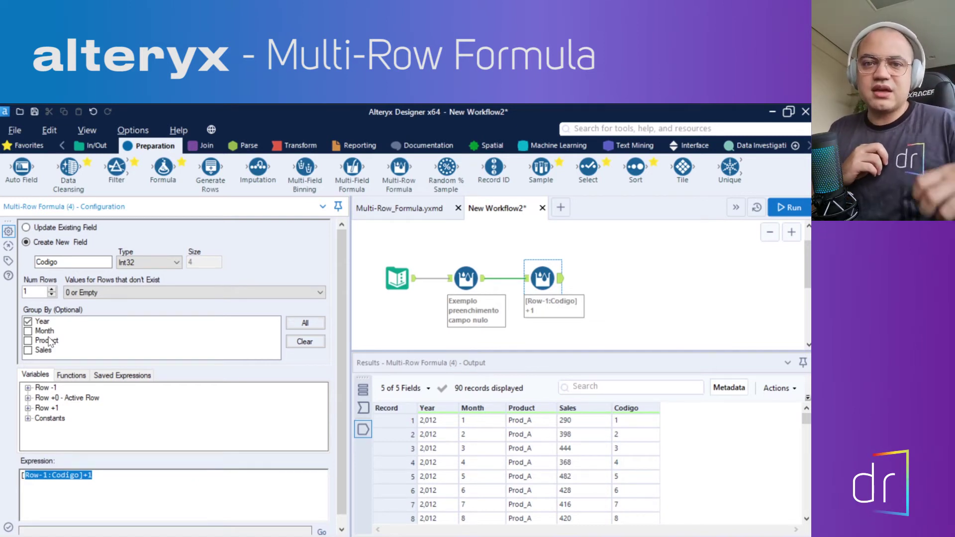
pyautogui.click(119, 495)
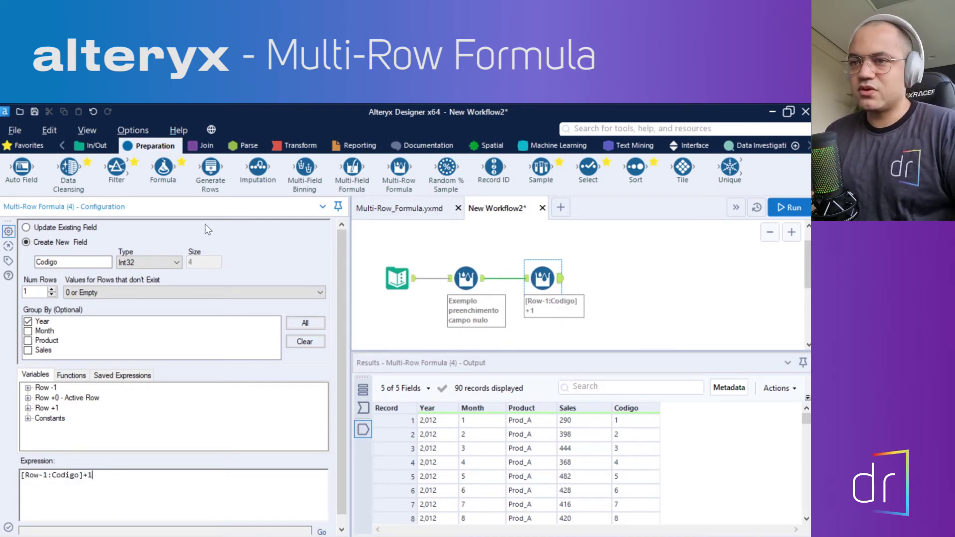
# - Replace the annotation of the Codigo Multi-Row Formula tool with Agrupamento
pyautogui.click(8, 260)
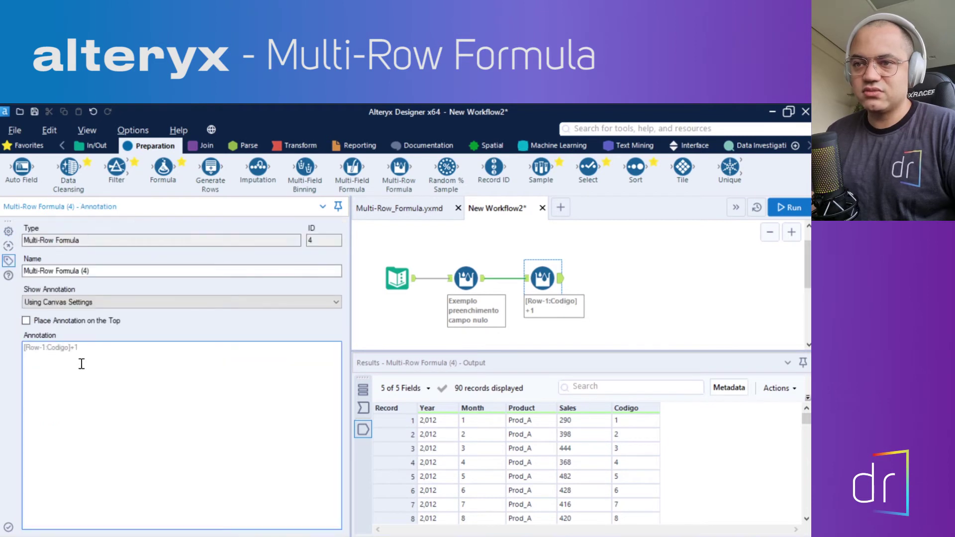
pyautogui.click(95, 356)
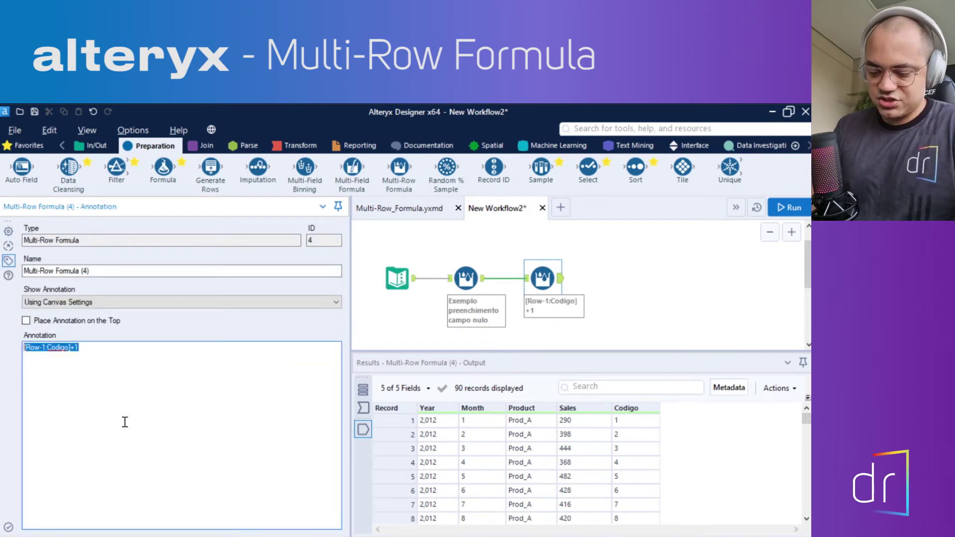
pyautogui.write('Ag')
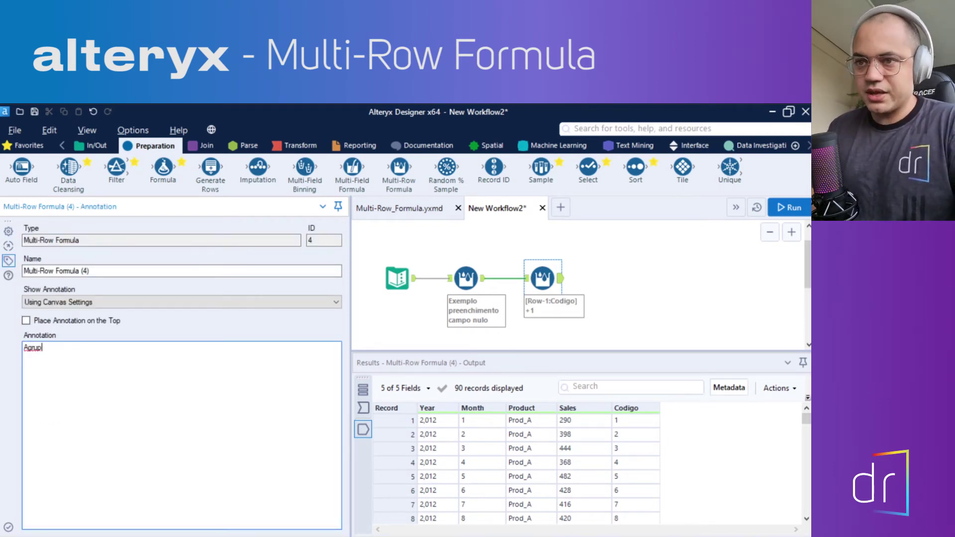
pyautogui.write('rupamento')
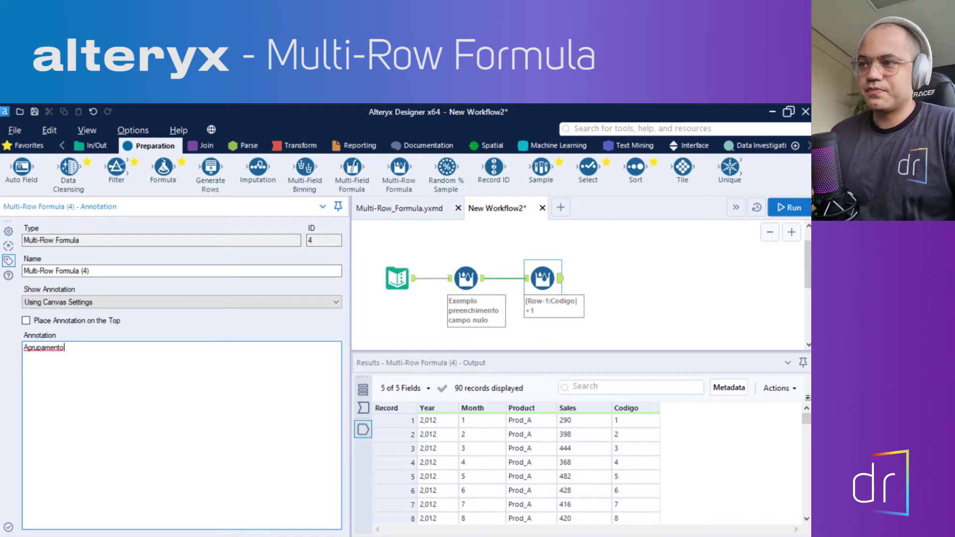
pyautogui.click(702, 266)
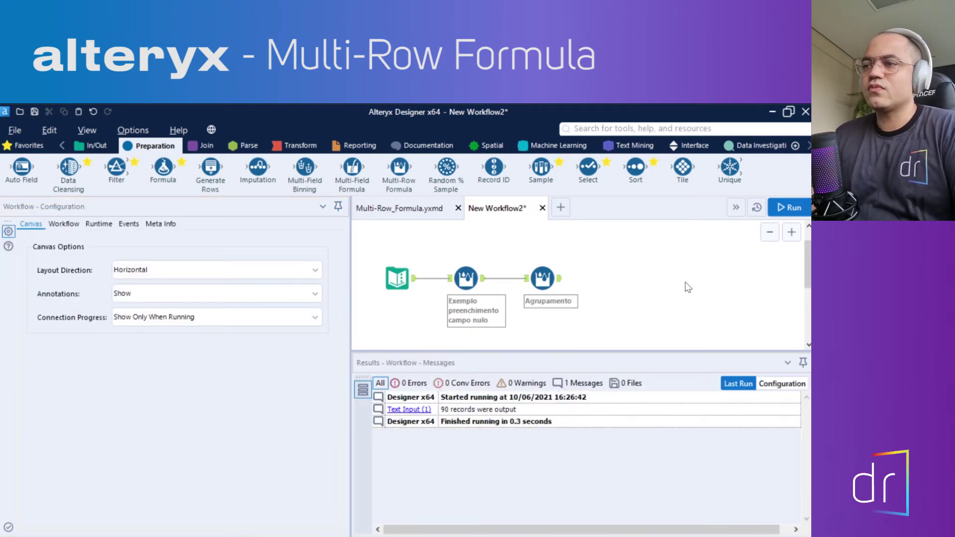
# - Connect another Multi-Row Formula tool after the Agrupamento tool and run the workflow
pyautogui.click(542, 278)
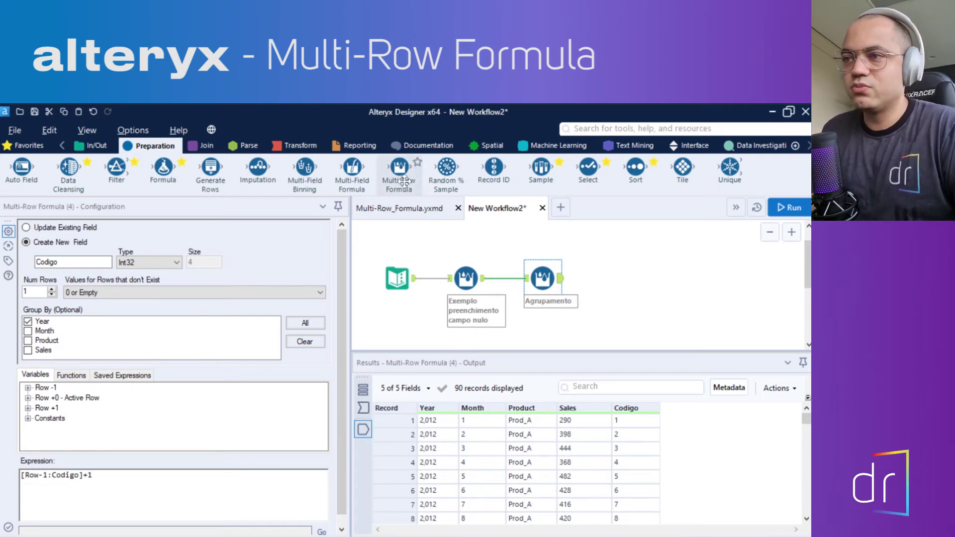
pyautogui.moveTo(399, 168); pyautogui.dragTo(620, 278)
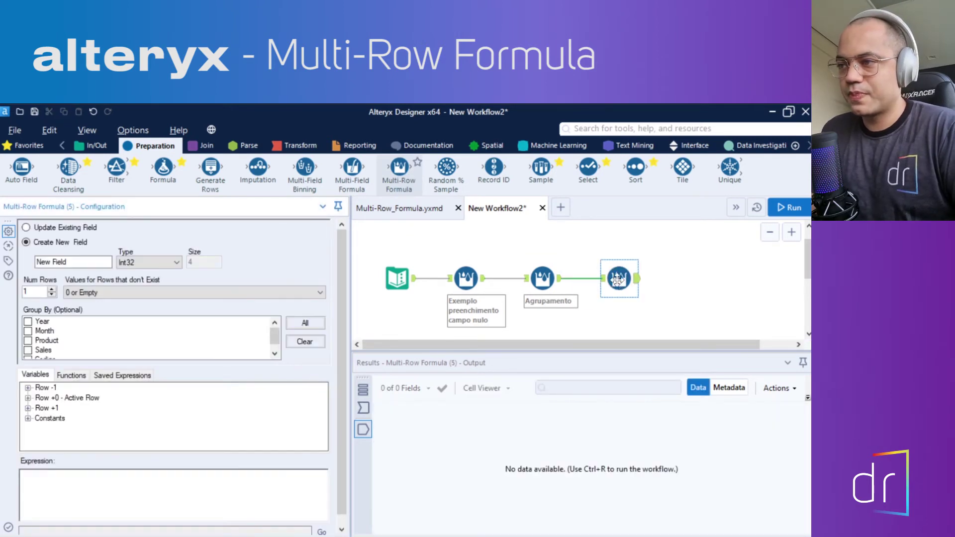
pyautogui.click(790, 208)
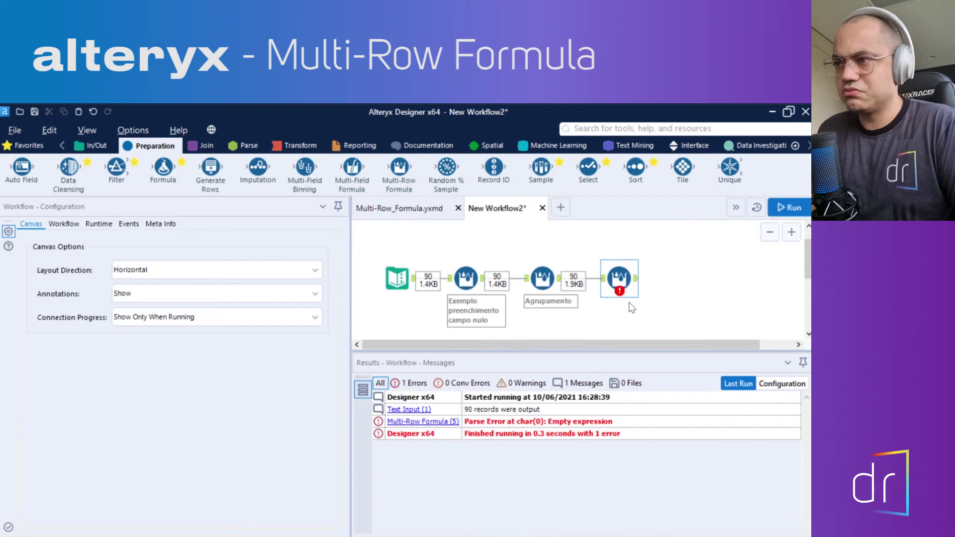
# - Display the input records of the new Multi-Row Formula tool and check the Month values from record 1
pyautogui.click(619, 278)
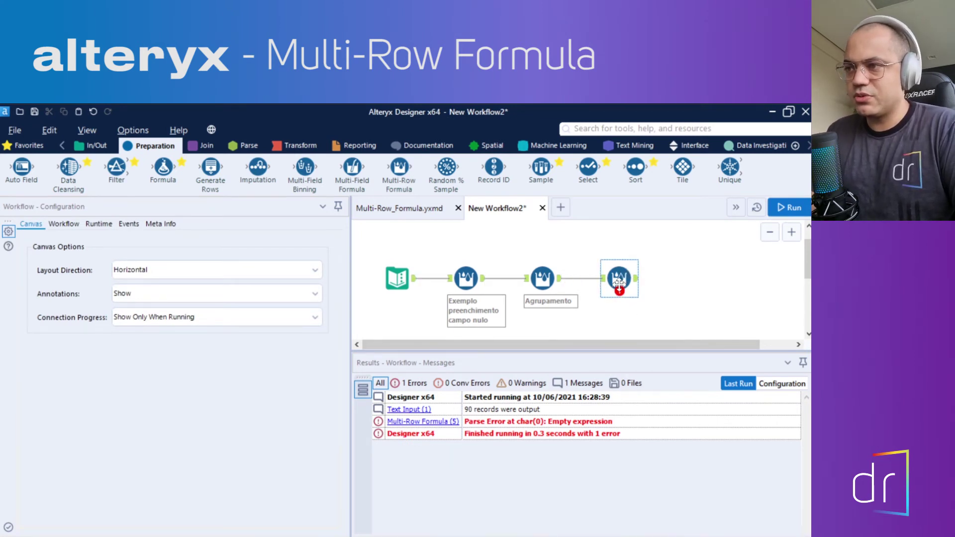
pyautogui.click(368, 406)
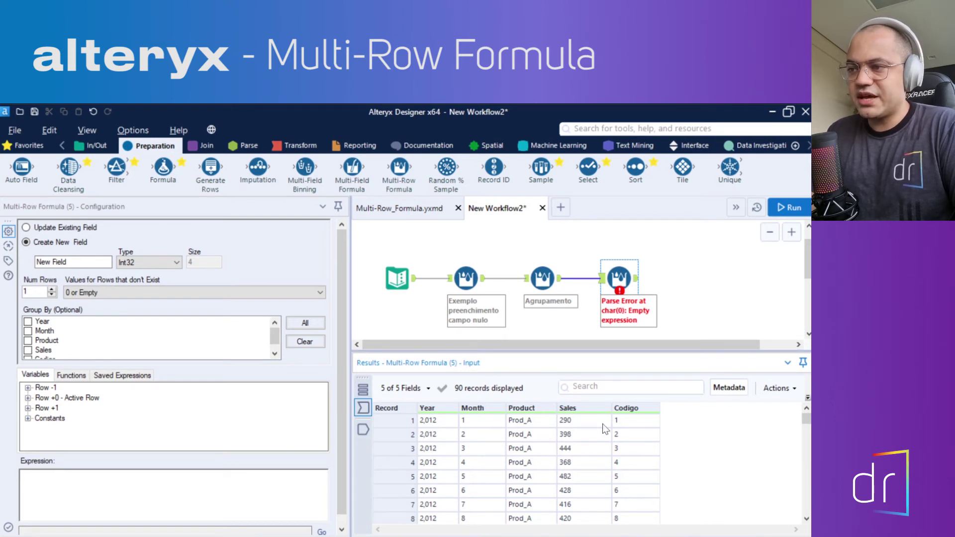
pyautogui.click(449, 427)
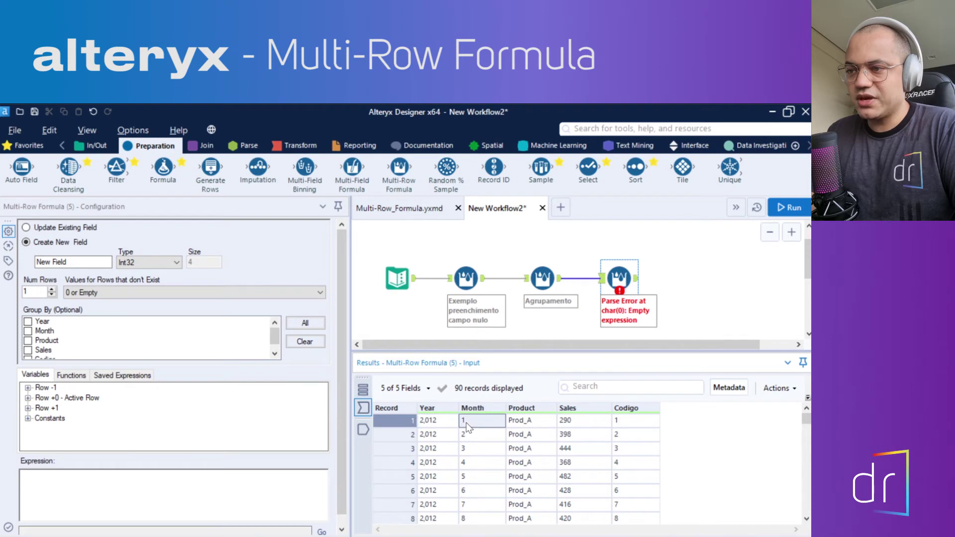
pyautogui.click(460, 422)
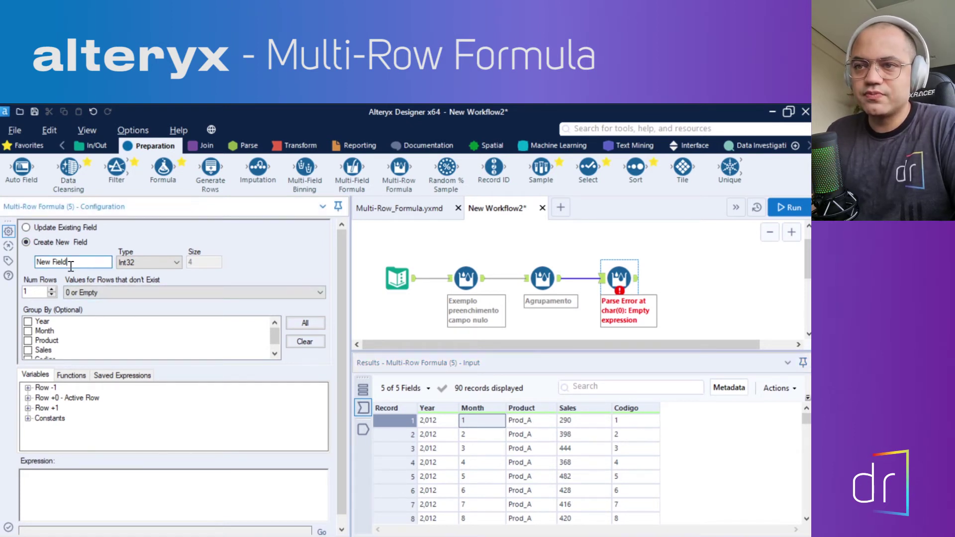
# - Name the new field of the last Multi-Row Formula tool Media trimestral
pyautogui.moveTo(73, 262); pyautogui.dragTo(15, 262)
pyautogui.write('Me')
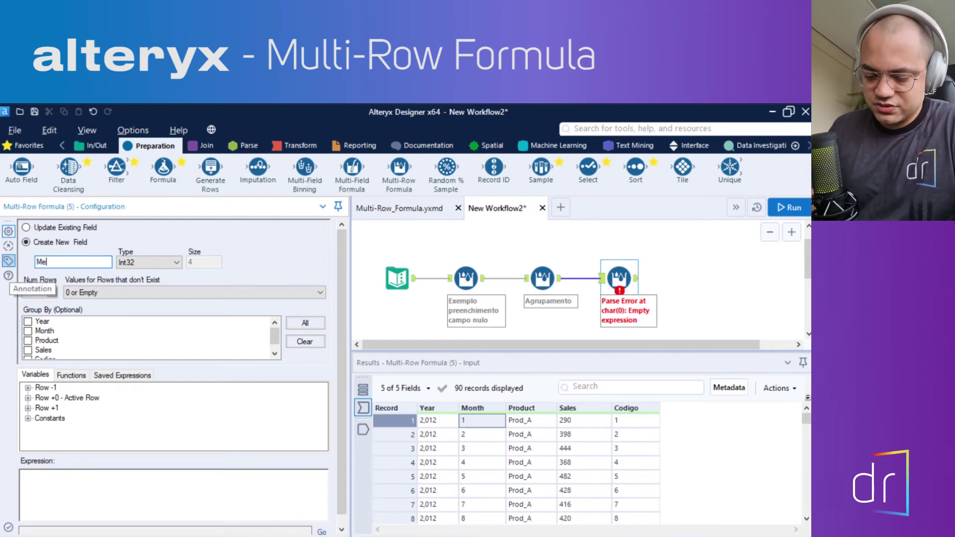
pyautogui.write('dia tri')
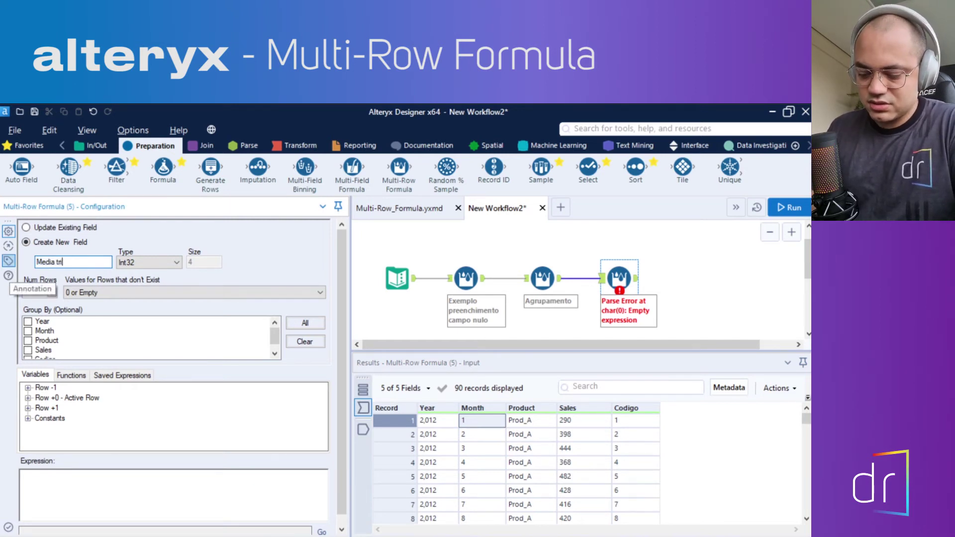
pyautogui.write('mestral')
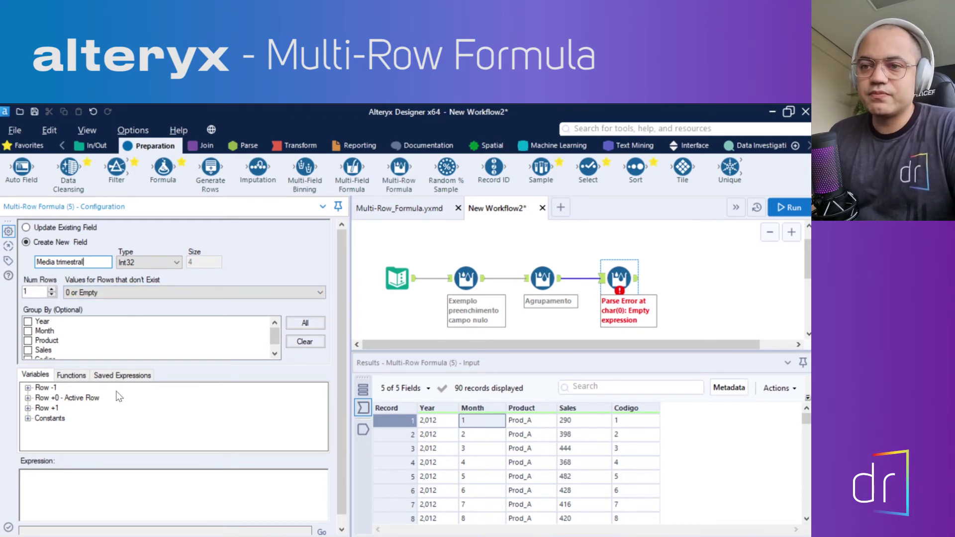
pyautogui.click(46, 498)
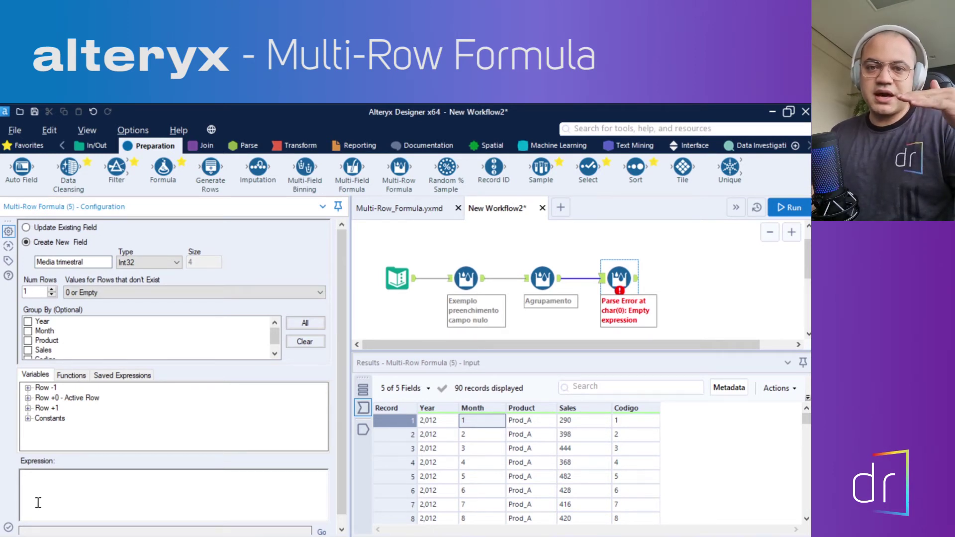
# - Examine the Sales values of records 1 to 3 as the three months that make up a quarterly average
pyautogui.click(572, 447)
pyautogui.press('Up')
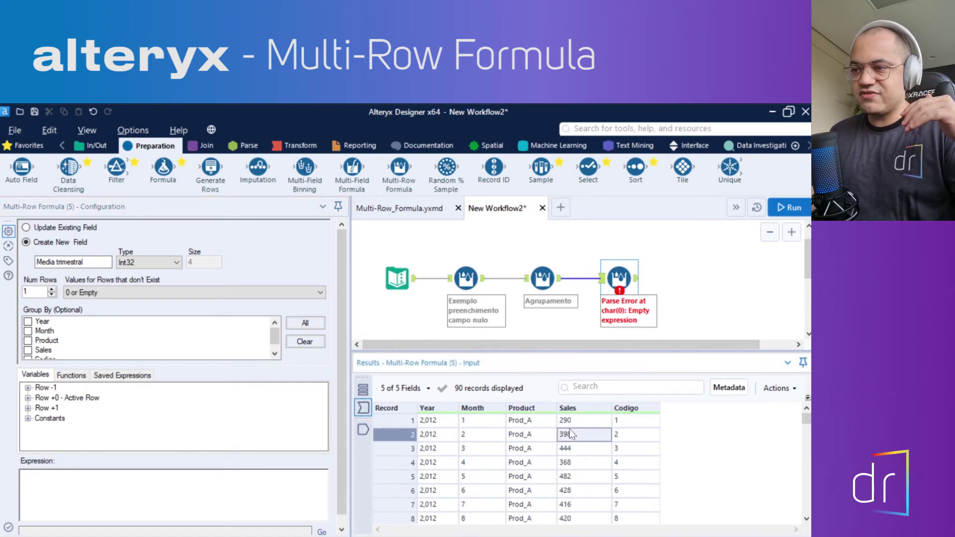
pyautogui.press('Up')
pyautogui.click(573, 445)
pyautogui.click(572, 434)
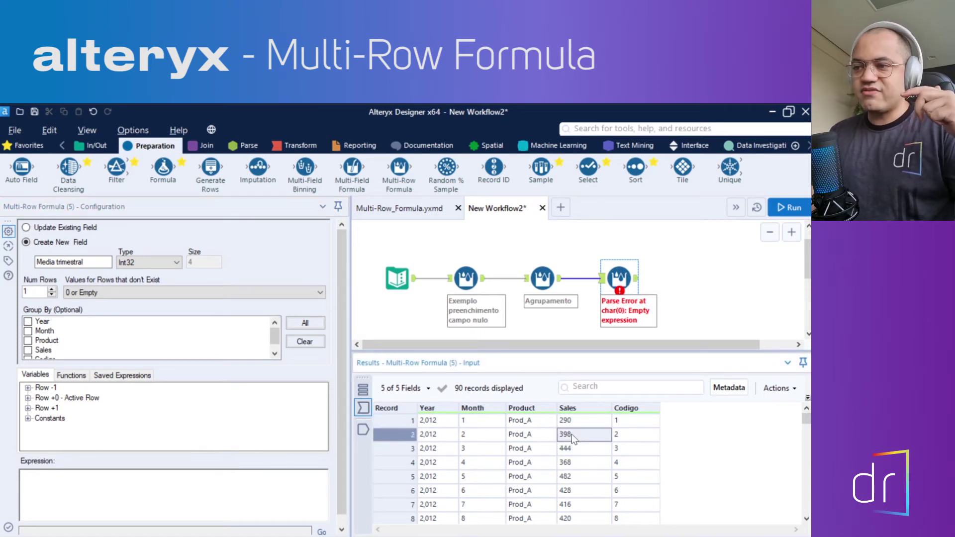
pyautogui.click(566, 423)
pyautogui.click(567, 434)
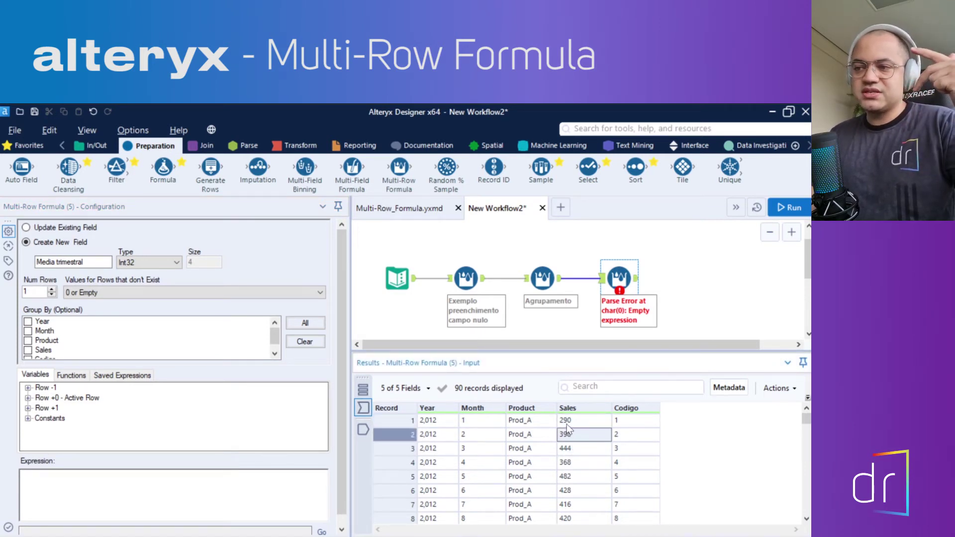
pyautogui.press('Up')
pyautogui.click(571, 448)
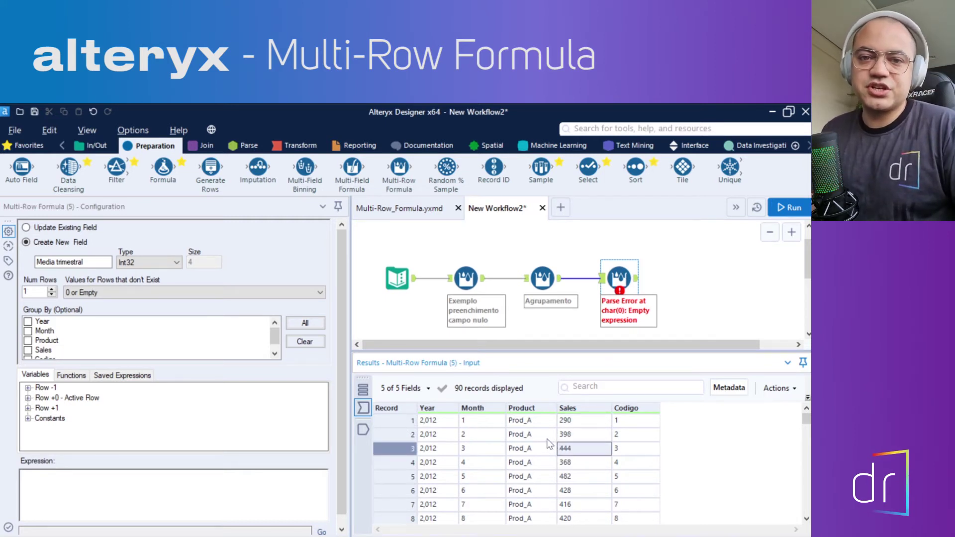
pyautogui.click(573, 437)
pyautogui.click(573, 424)
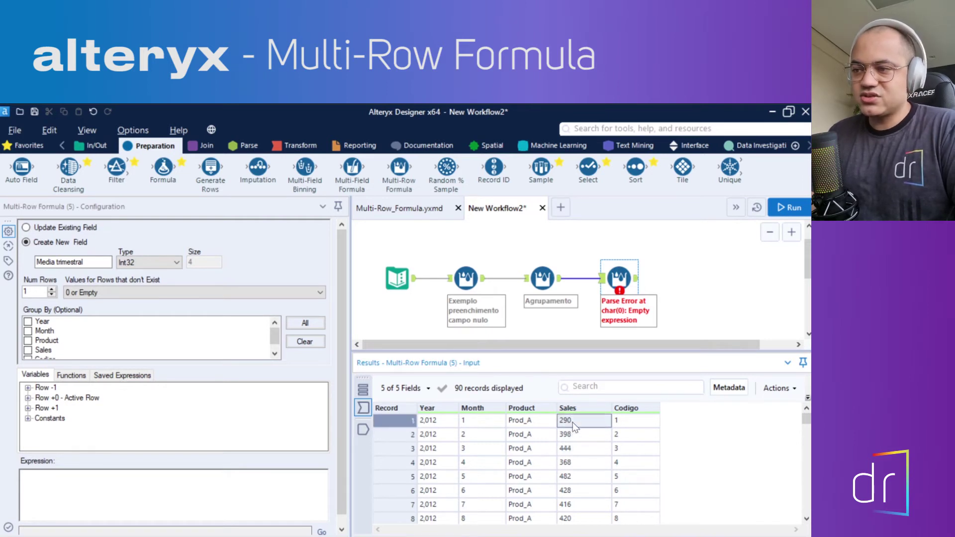
# - Set the number of rows available to the Media trimestral formula to 2
pyautogui.click(28, 388)
pyautogui.click(28, 387)
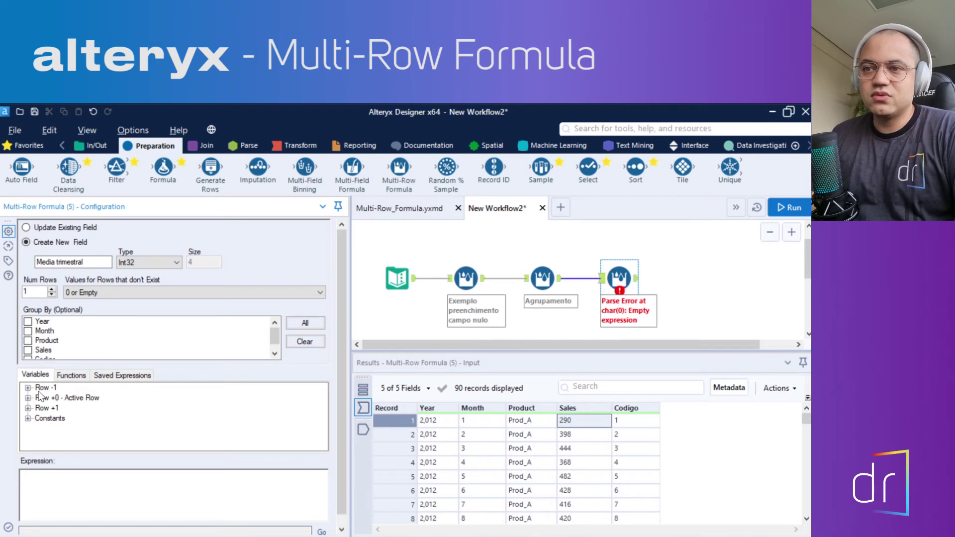
pyautogui.click(52, 289)
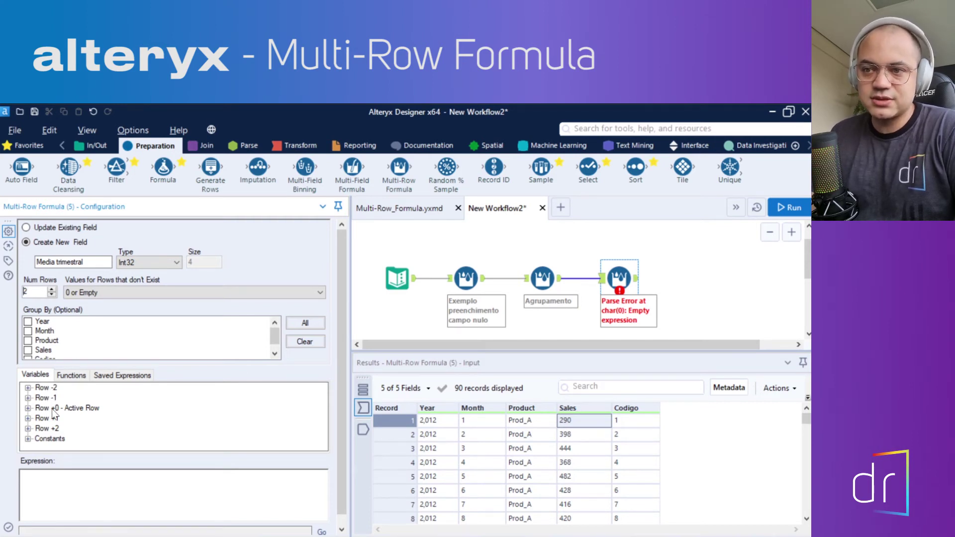
# - Build the expression [Row-2:Sales]+[Row-1:Sales]+[Sales] for the Media trimestral field
pyautogui.click(28, 387)
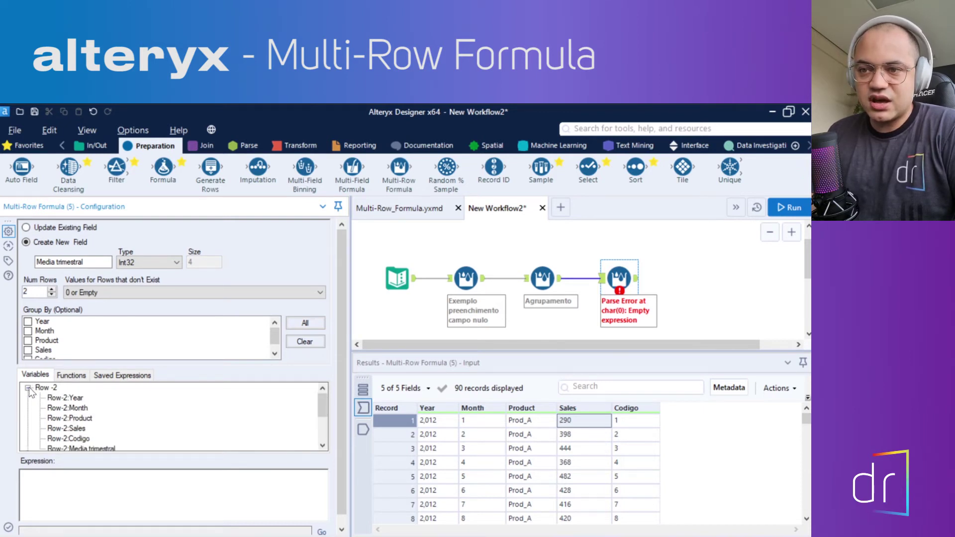
pyautogui.click(62, 428)
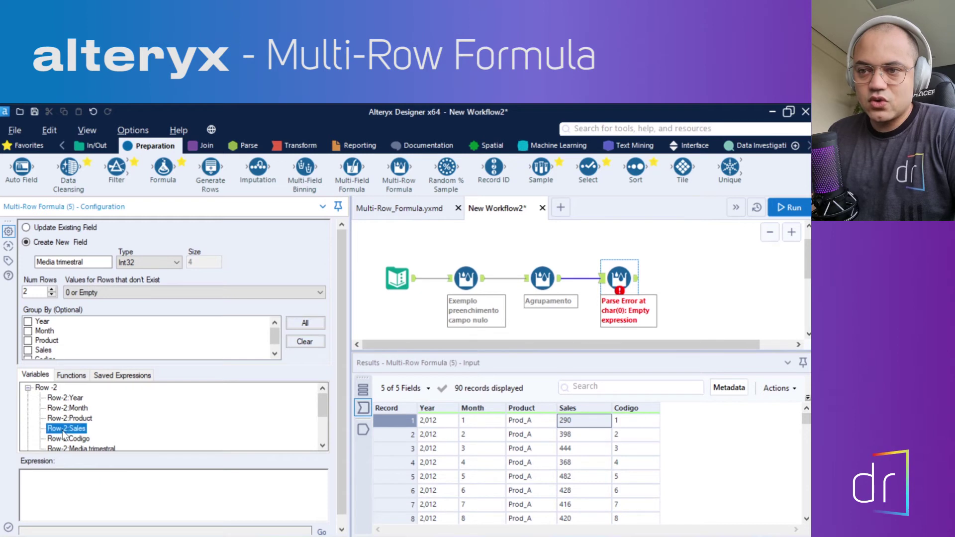
pyautogui.doubleClick(80, 431)
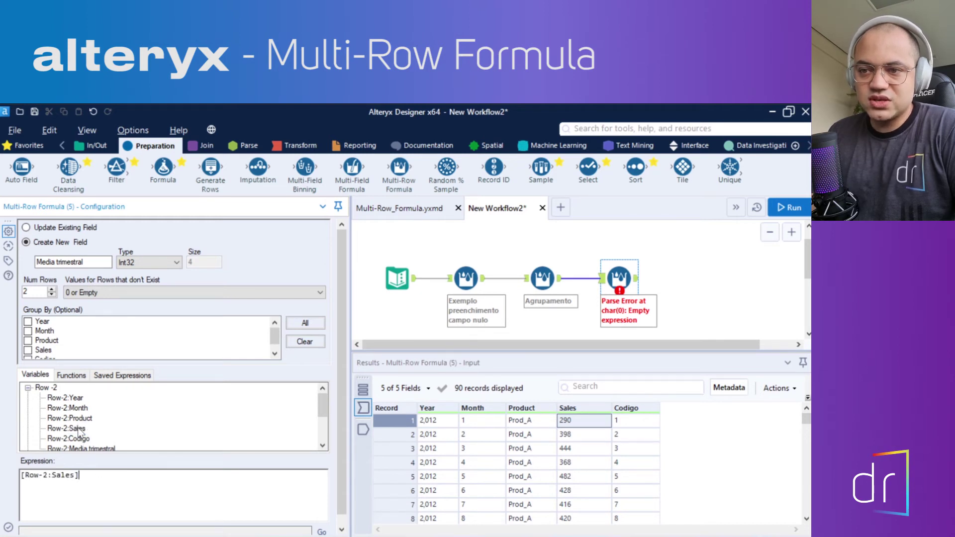
pyautogui.write('+')
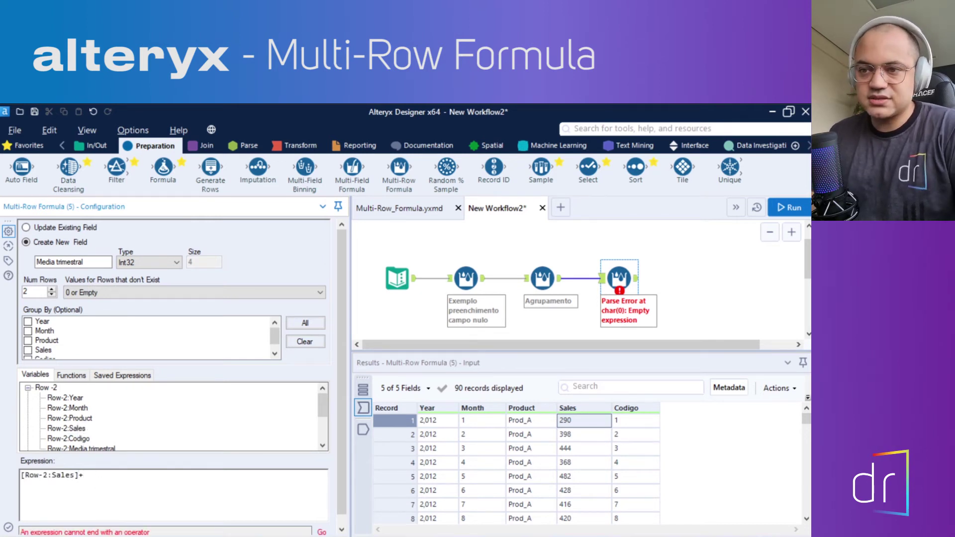
pyautogui.click(27, 388)
pyautogui.click(28, 398)
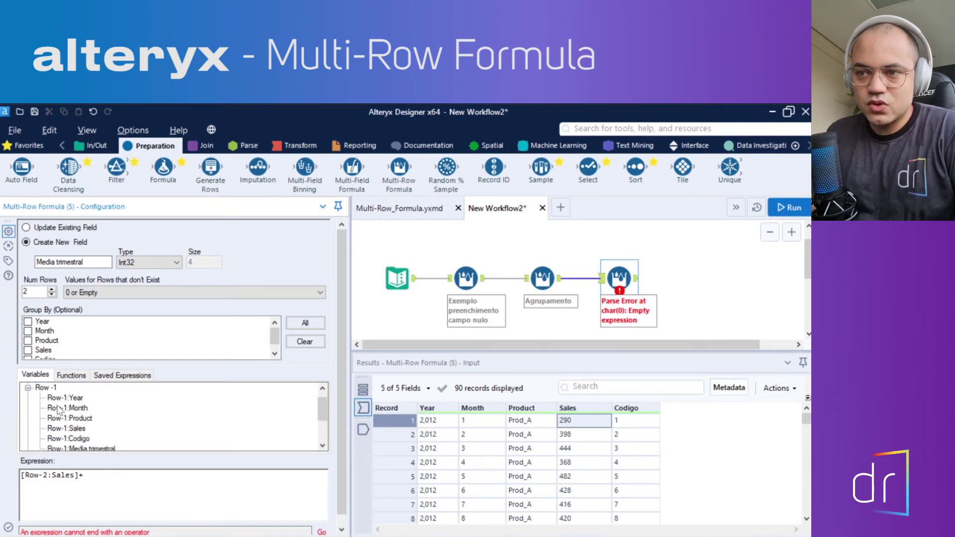
pyautogui.doubleClick(67, 428)
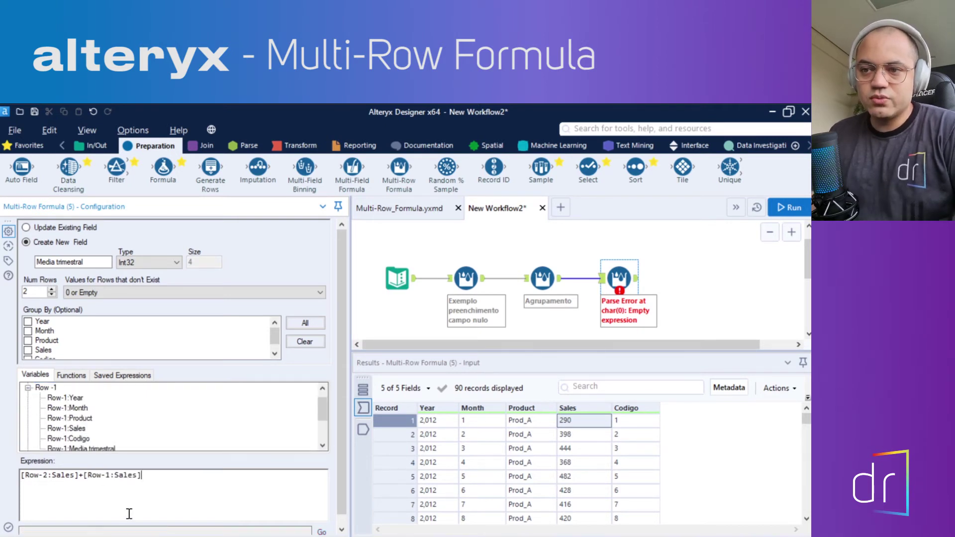
pyautogui.write('+')
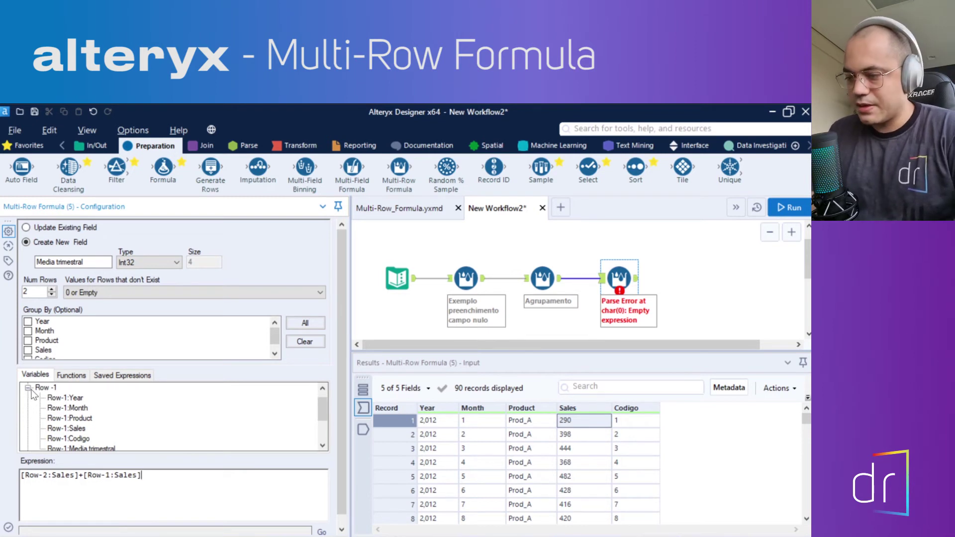
pyautogui.click(28, 389)
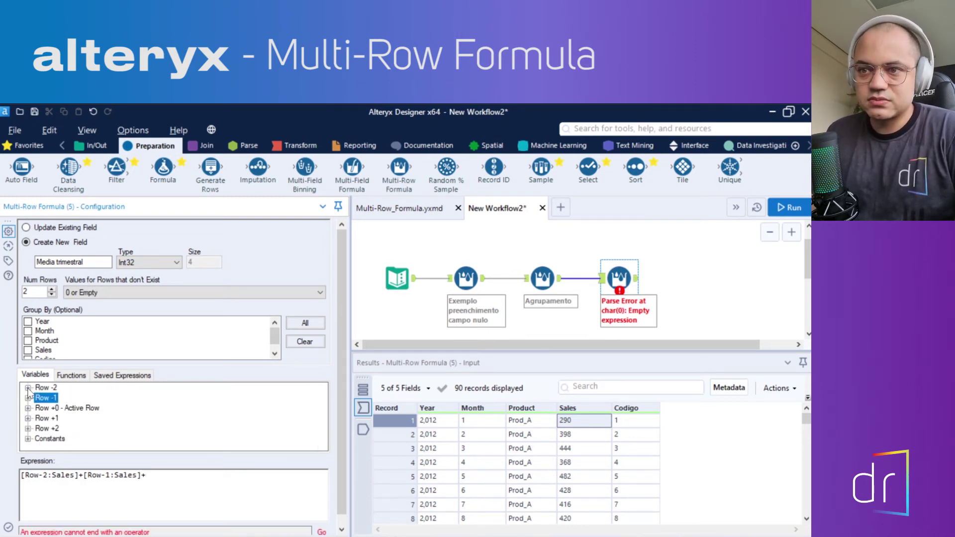
pyautogui.doubleClick(51, 430)
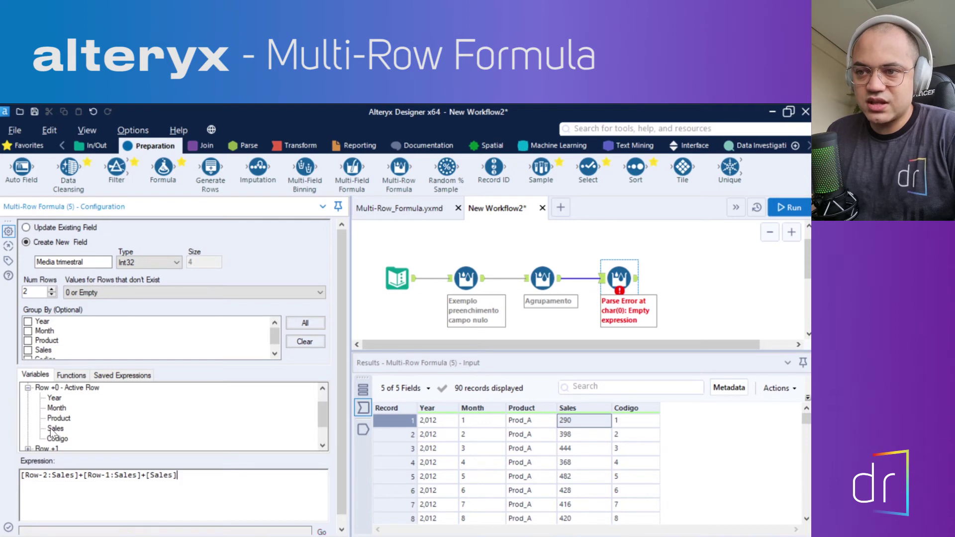
# - Enclose the Sales sum in parentheses and divide it by 3 in the Media trimestral expression
pyautogui.write(')')
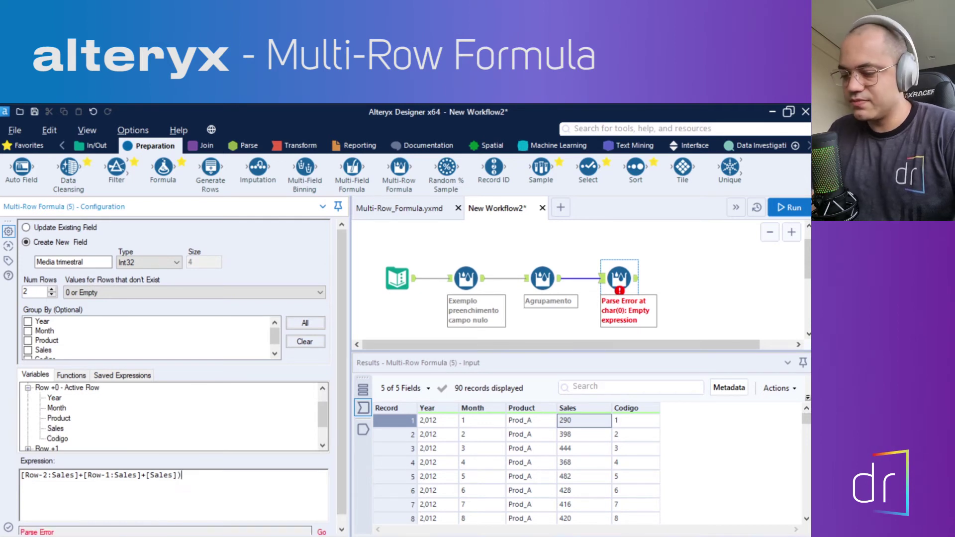
pyautogui.click(23, 477)
pyautogui.write('(')
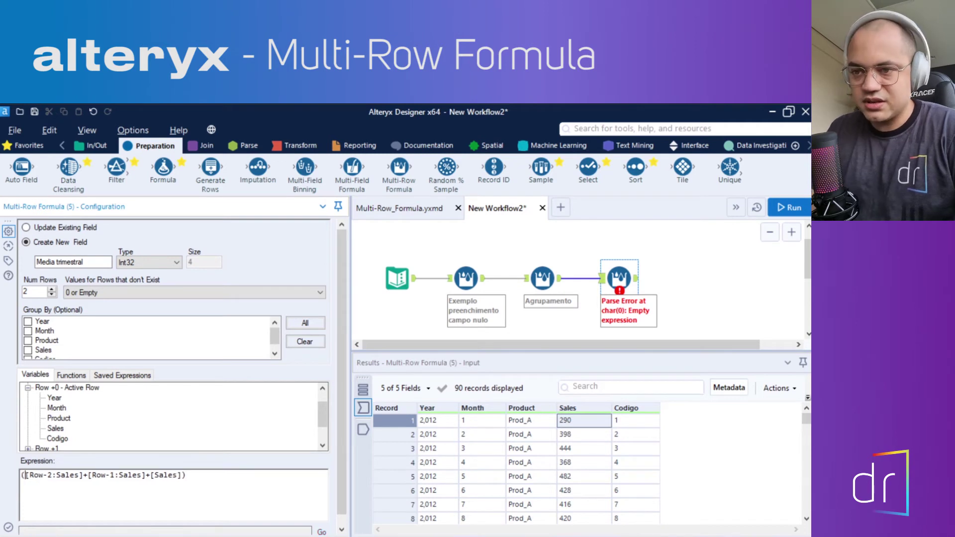
pyautogui.click(196, 476)
pyautogui.write('/3')
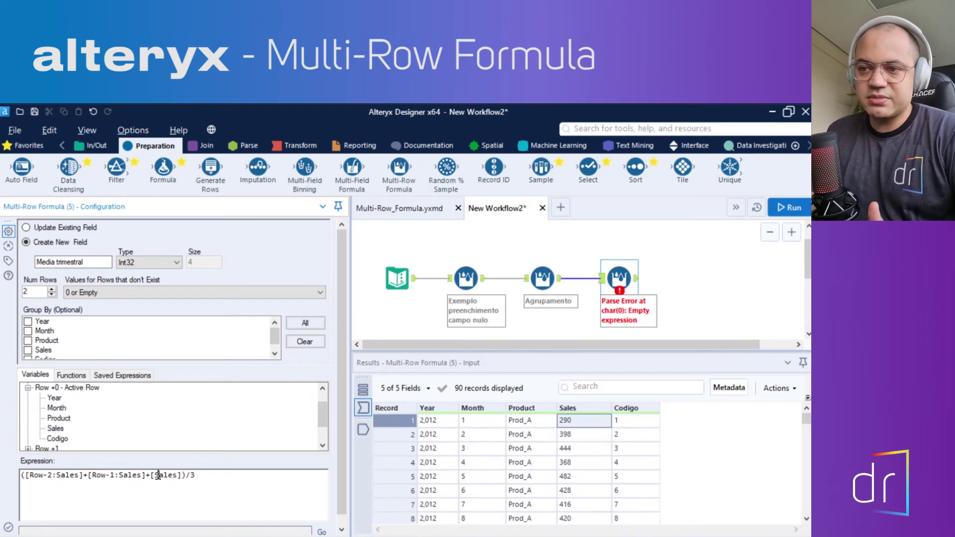
# - Rename the new field Media vendas trimestral, and run the workflow to display the formula's output data
pyautogui.click(202, 478)
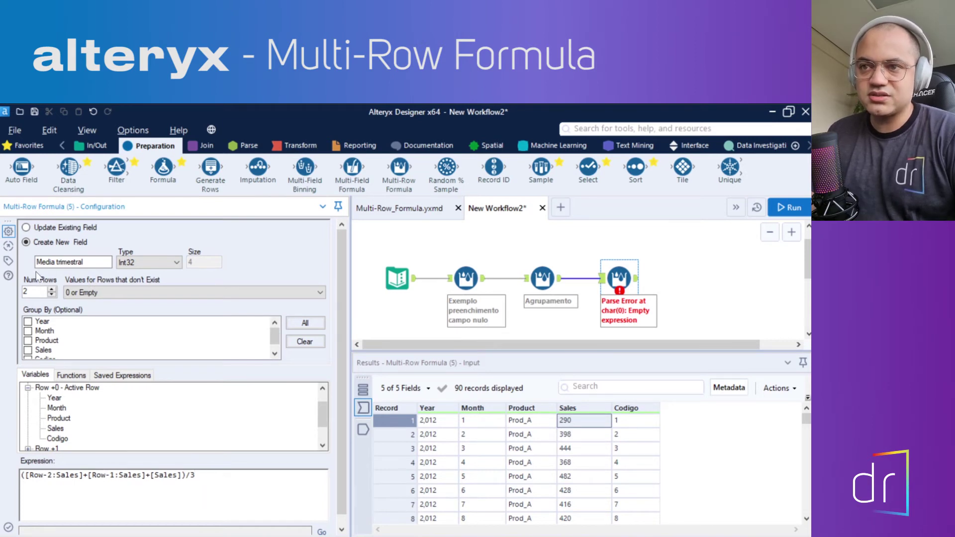
pyautogui.click(48, 262)
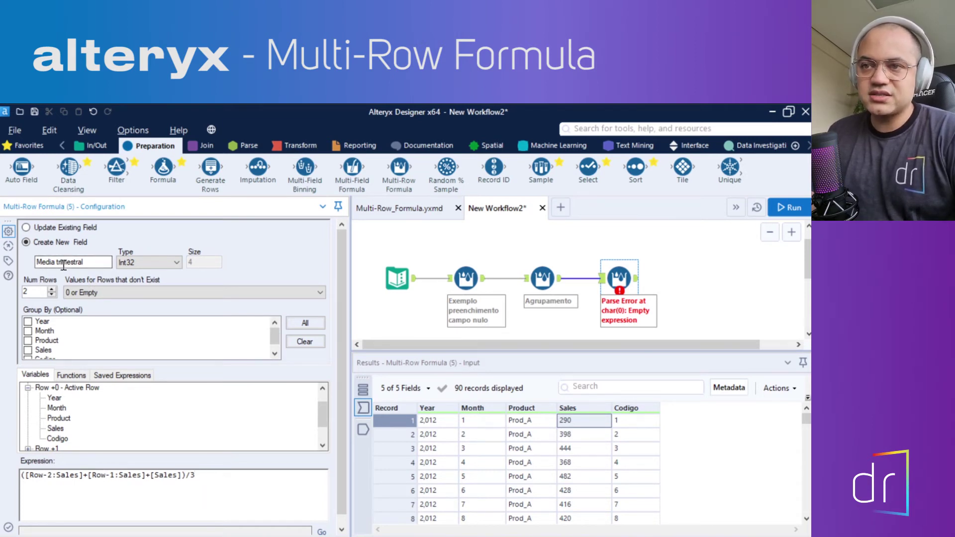
pyautogui.click(86, 262)
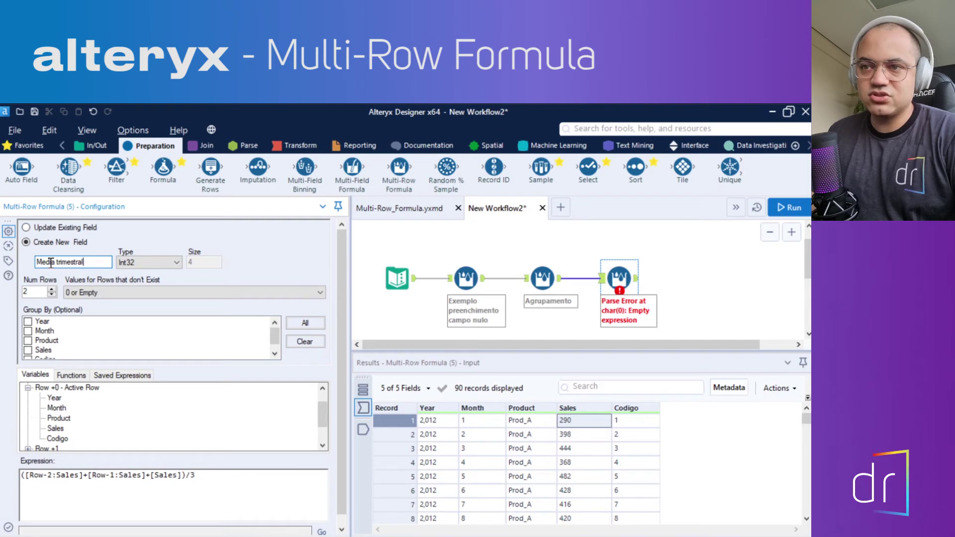
pyautogui.click(56, 263)
pyautogui.write('vendas')
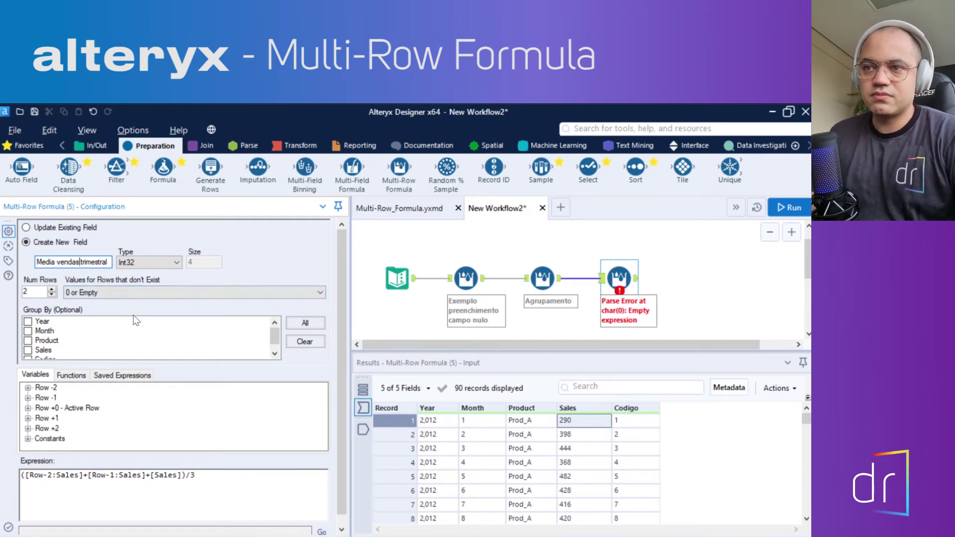
pyautogui.click(796, 207)
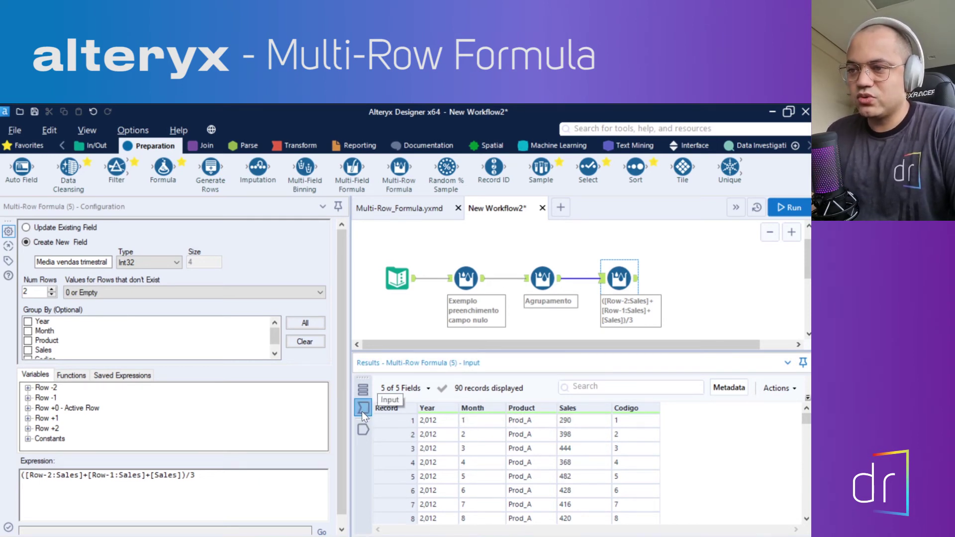
pyautogui.click(369, 426)
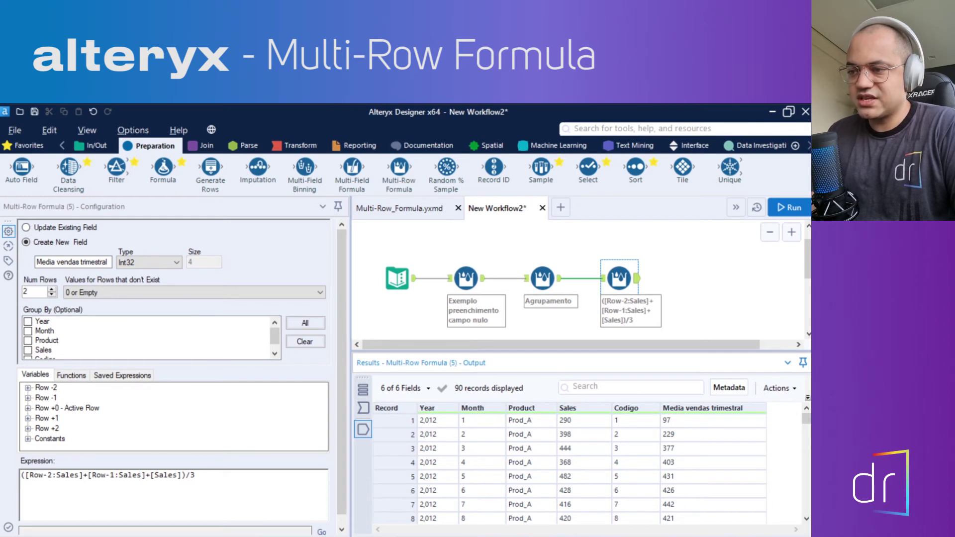
# - Switch to Calculator and work out record 1's average as 290 + 0 + 0 divided by 3
pyautogui.moveTo(423, 194); pyautogui.dragTo(292, 202)
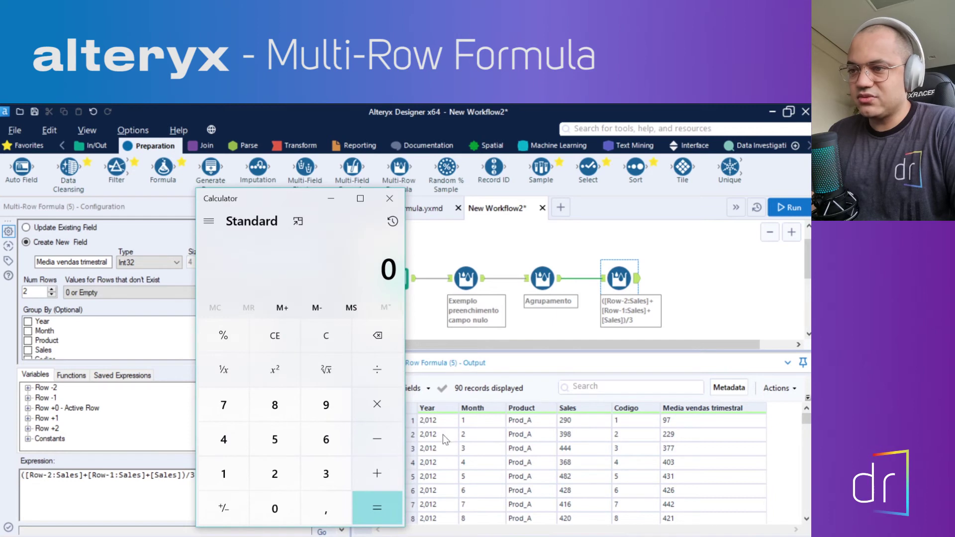
pyautogui.click(275, 473)
pyautogui.click(326, 405)
pyautogui.click(274, 508)
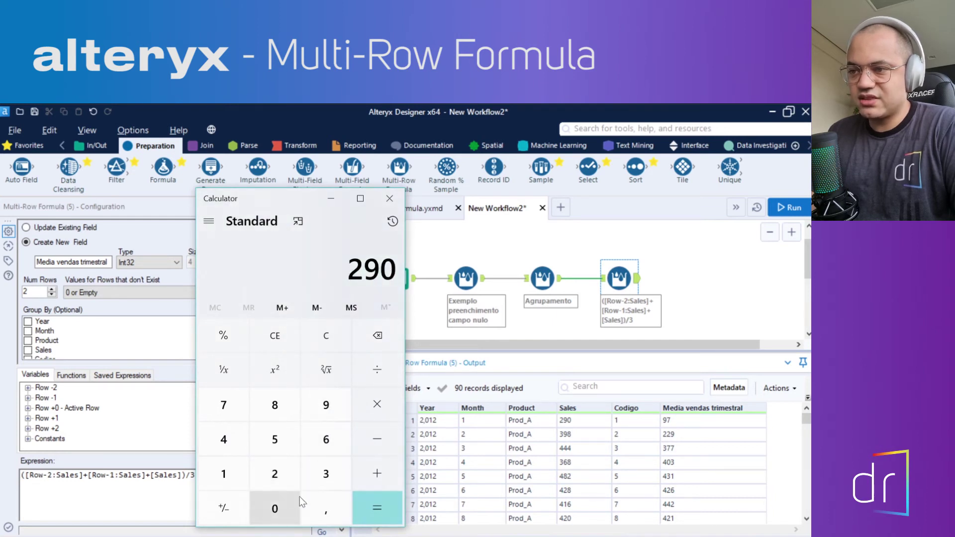
pyautogui.click(377, 474)
pyautogui.click(286, 506)
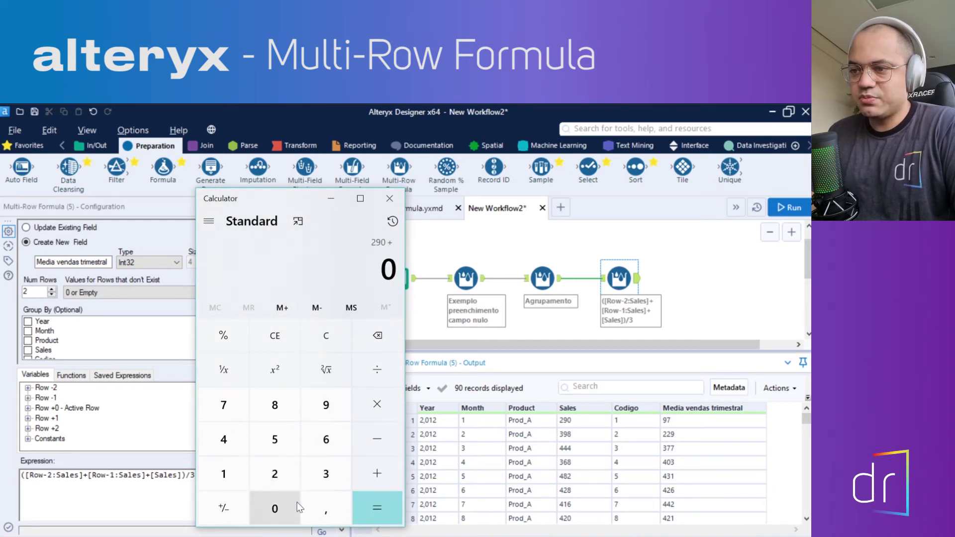
pyautogui.click(378, 474)
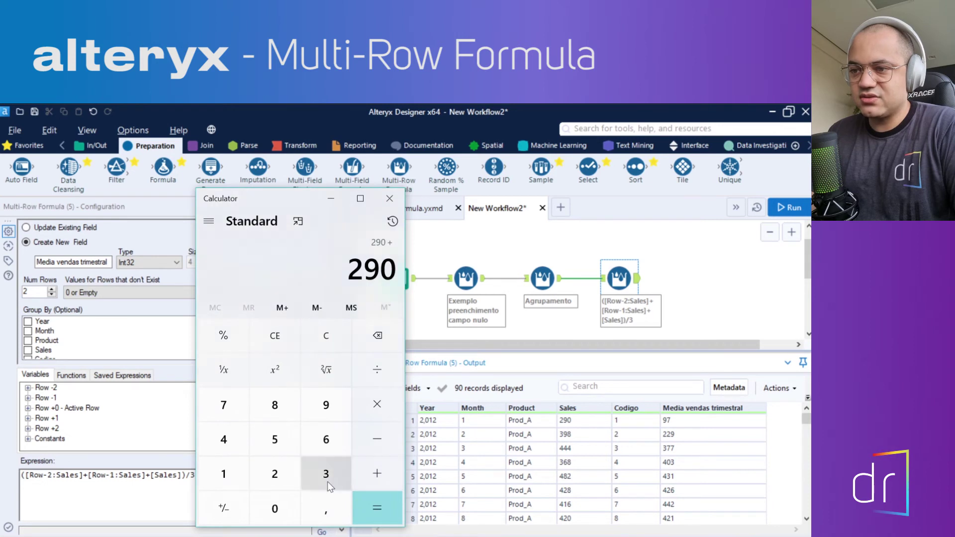
pyautogui.click(277, 510)
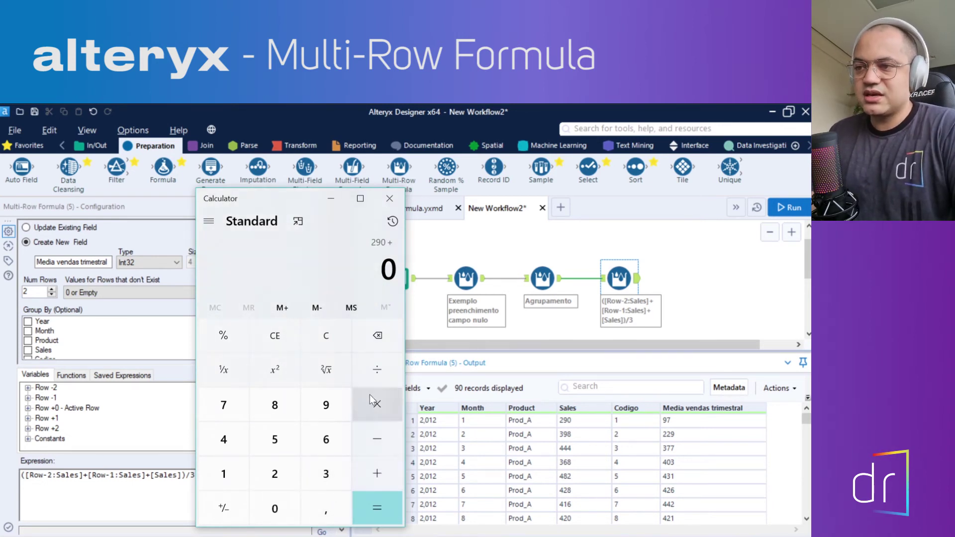
pyautogui.click(375, 372)
pyautogui.click(323, 475)
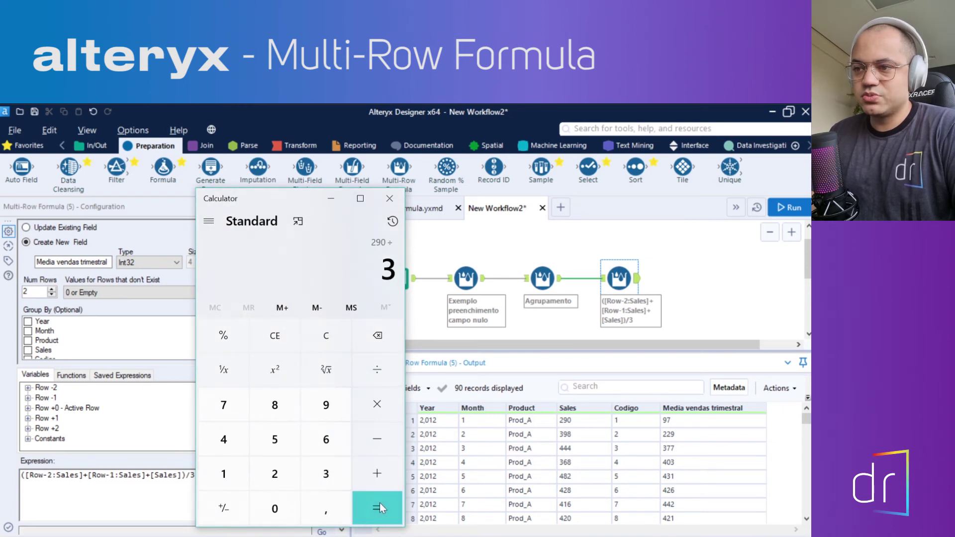
pyautogui.click(379, 503)
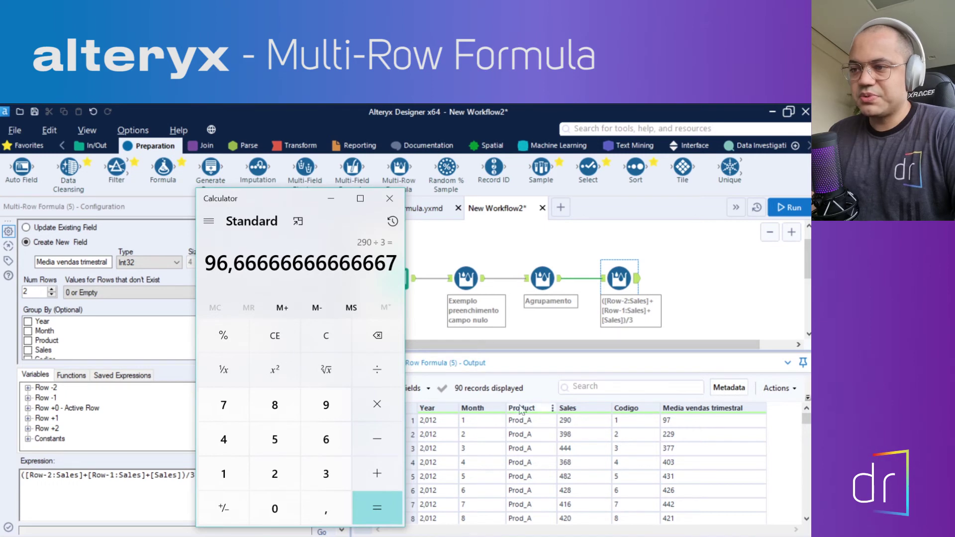
# - Clear the calculator and add 398, 290 and 0 for record 2's three-month sum
pyautogui.click(326, 335)
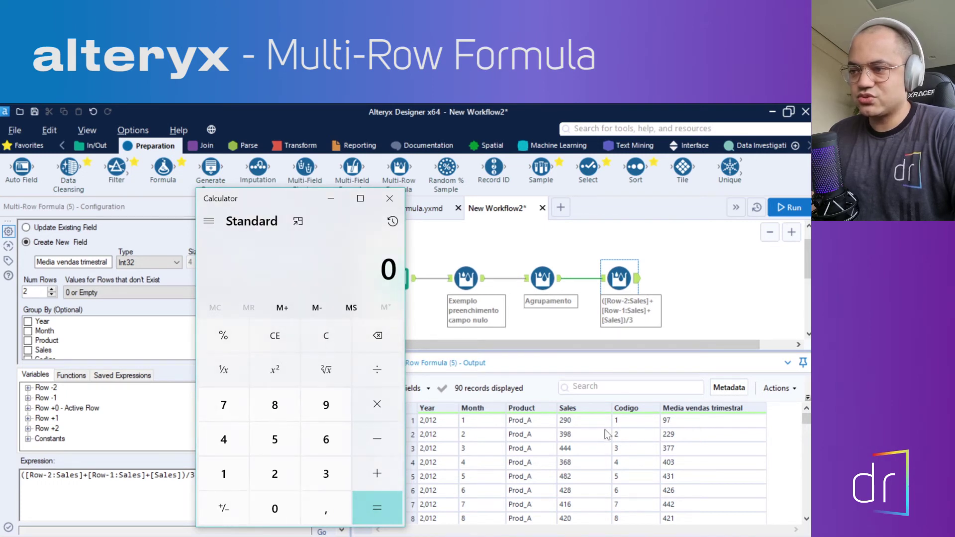
pyautogui.click(321, 474)
pyautogui.click(326, 405)
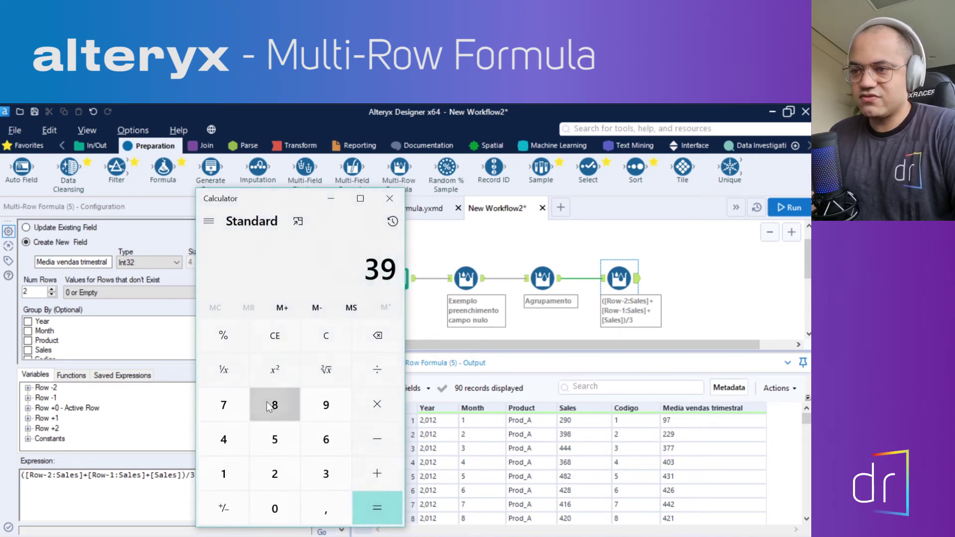
pyautogui.click(275, 405)
pyautogui.click(373, 473)
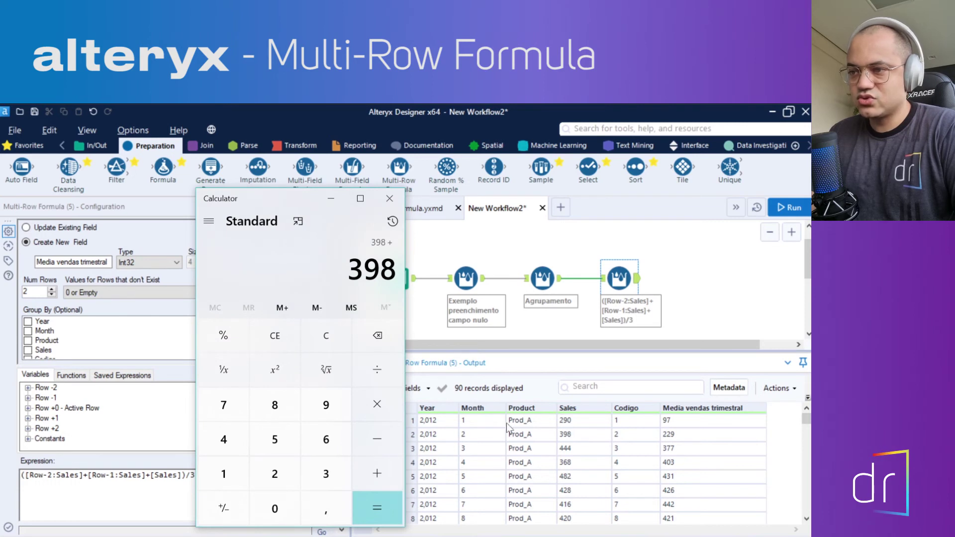
pyautogui.click(282, 472)
pyautogui.click(325, 403)
pyautogui.click(288, 492)
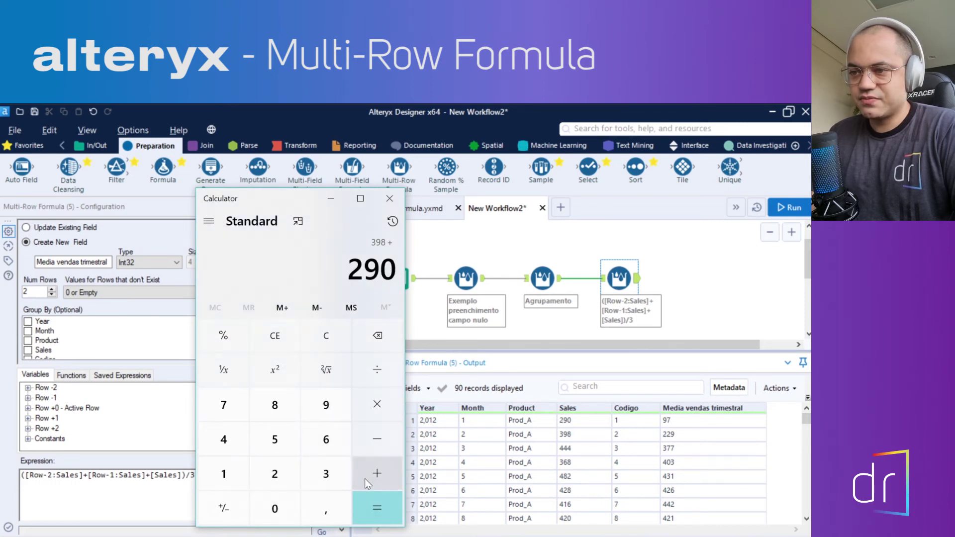
pyautogui.click(368, 478)
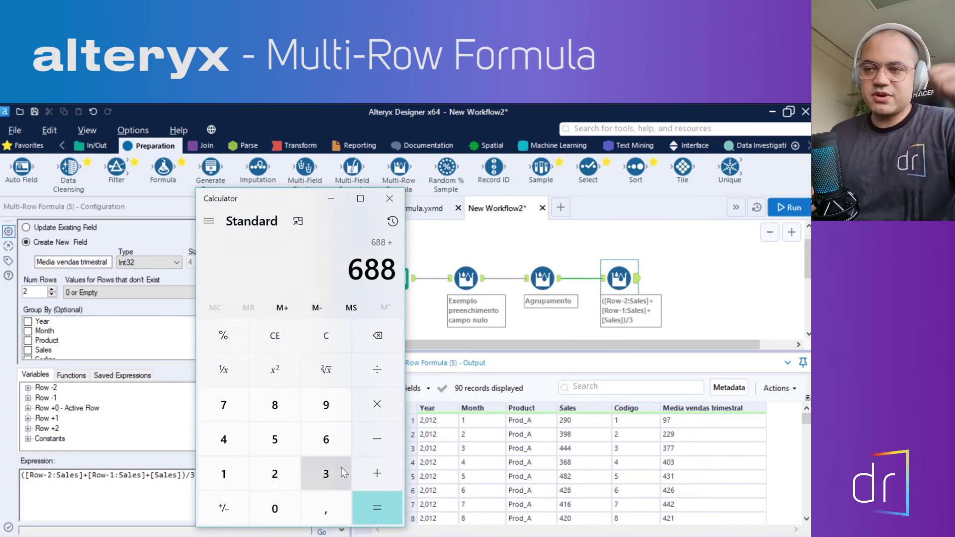
pyautogui.click(273, 510)
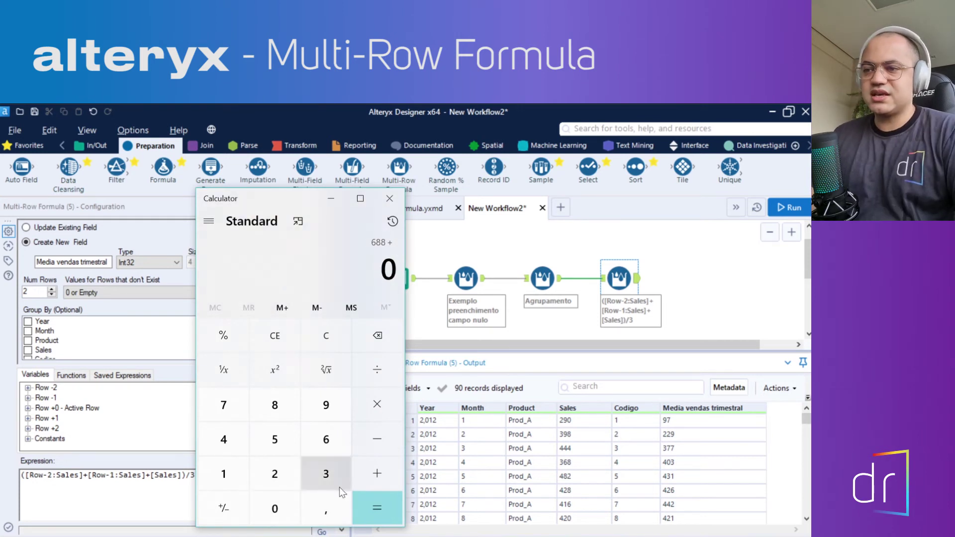
pyautogui.click(369, 499)
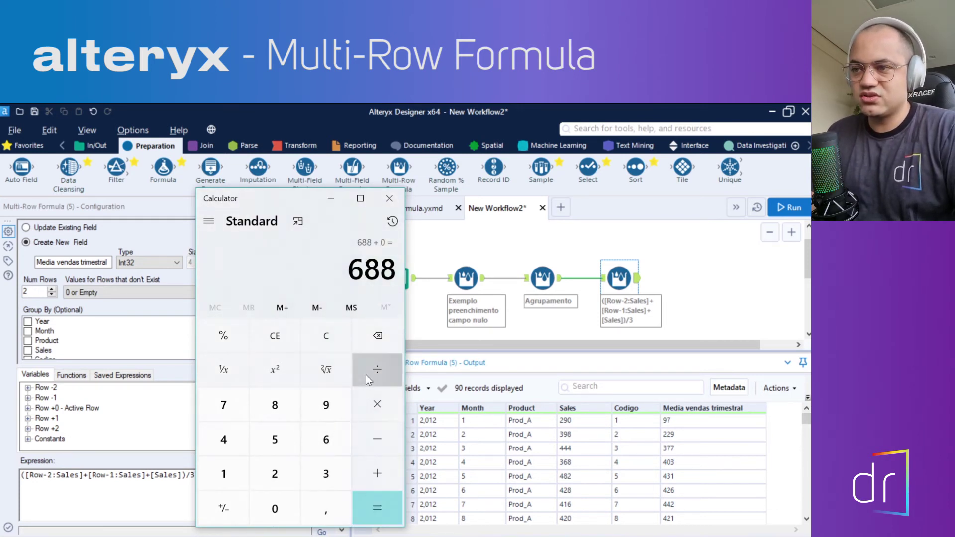
# - Divide the record 2 sum by 3 and compare it with that record's Media vendas trimestral value
pyautogui.click(367, 374)
pyautogui.click(326, 474)
pyautogui.click(364, 502)
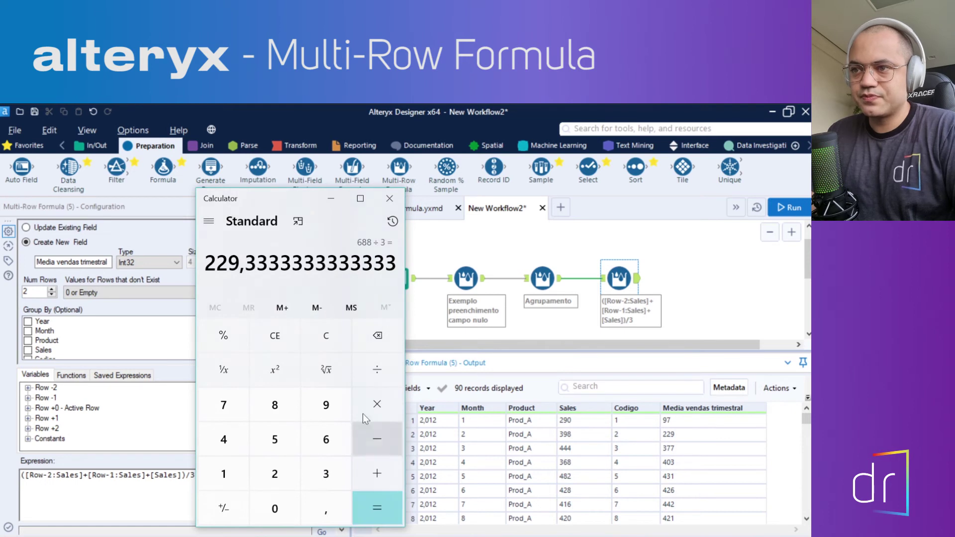
pyautogui.click(682, 435)
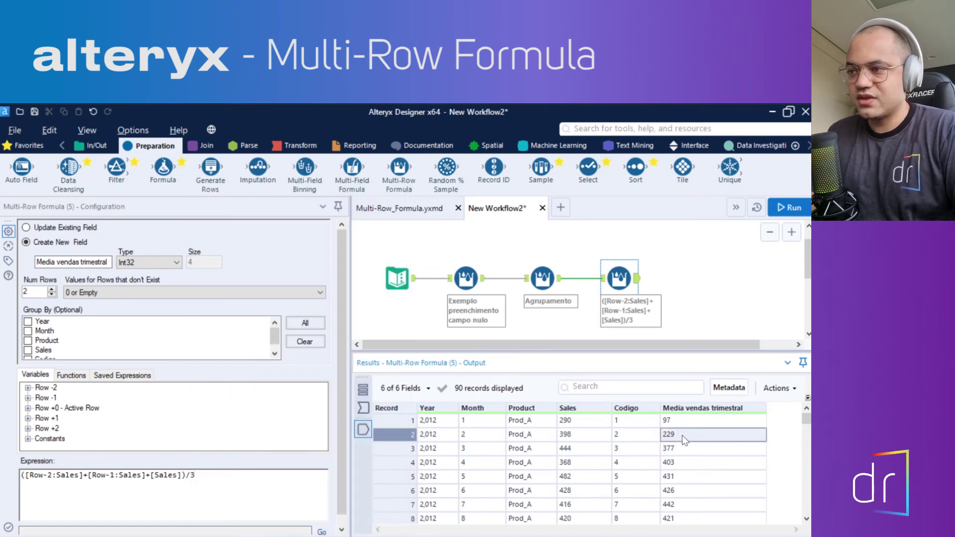
# - Examine how the Media vendas trimestral values of records 1 to 3 relate to the Sales of current and previous rows
pyautogui.click(675, 449)
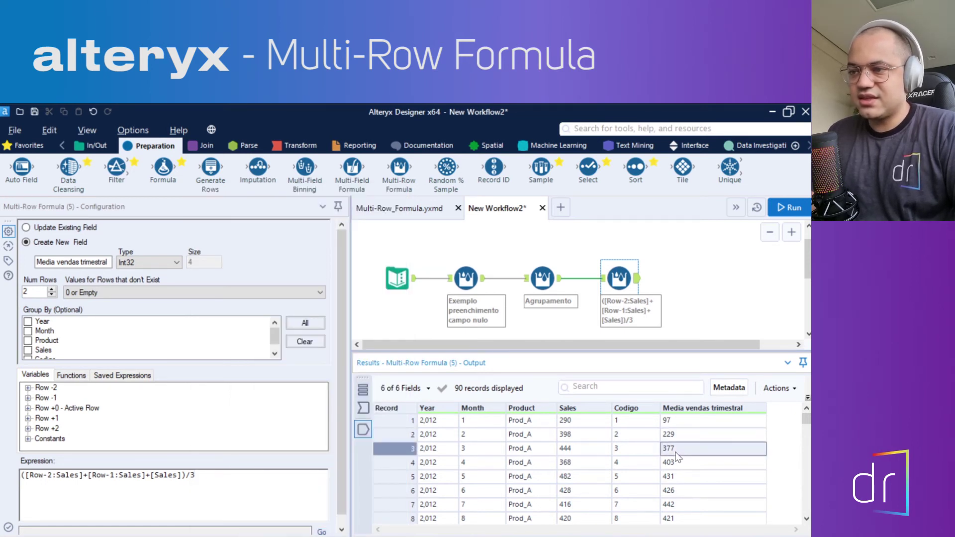
pyautogui.click(588, 450)
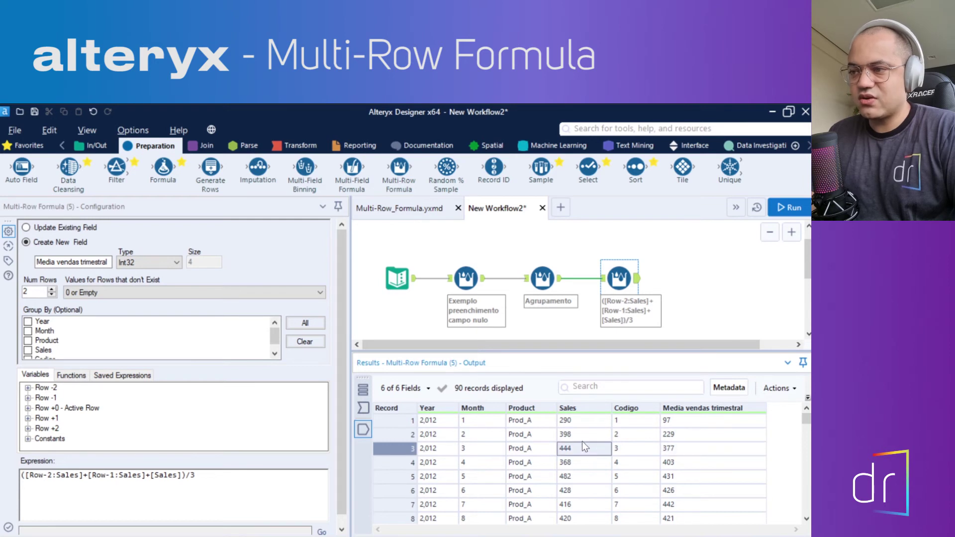
pyautogui.click(587, 436)
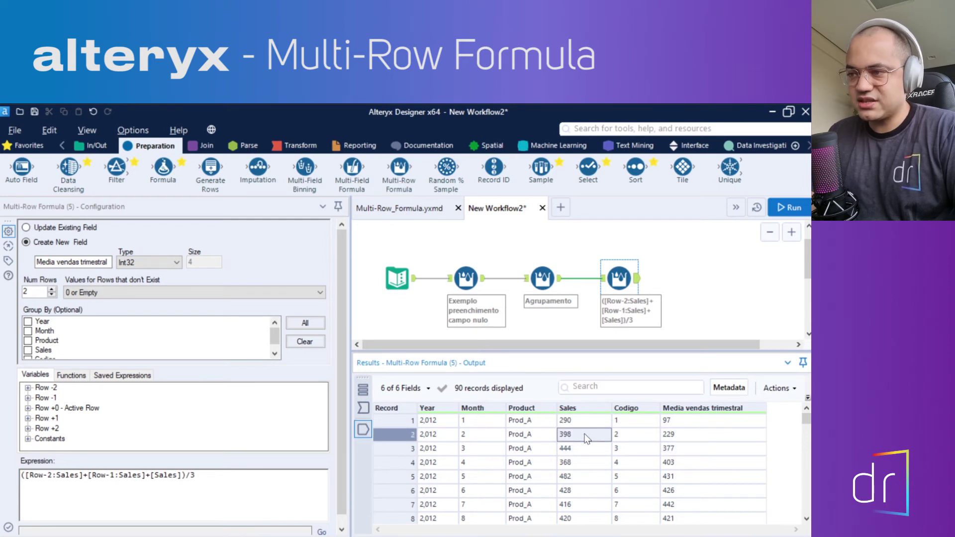
pyautogui.click(671, 452)
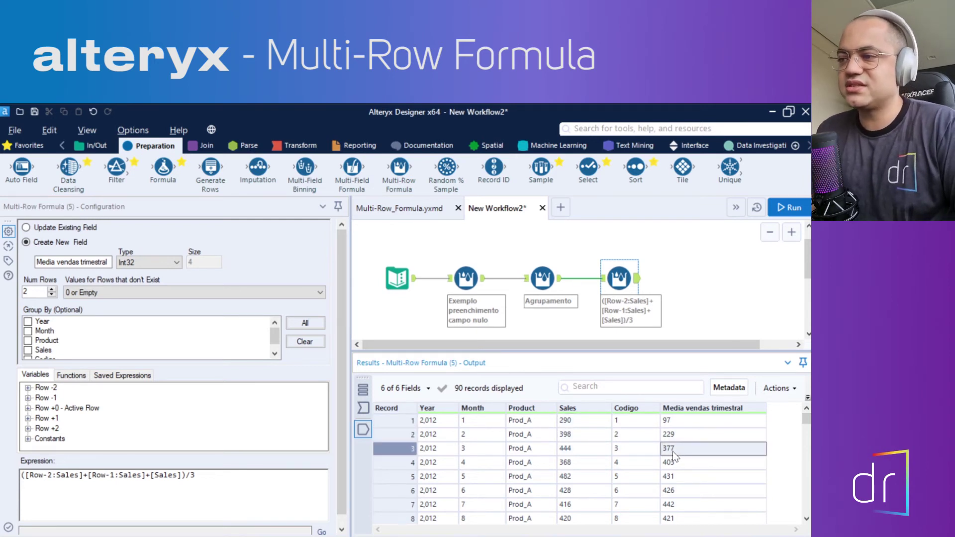
pyautogui.click(683, 423)
pyautogui.click(682, 435)
pyautogui.click(683, 452)
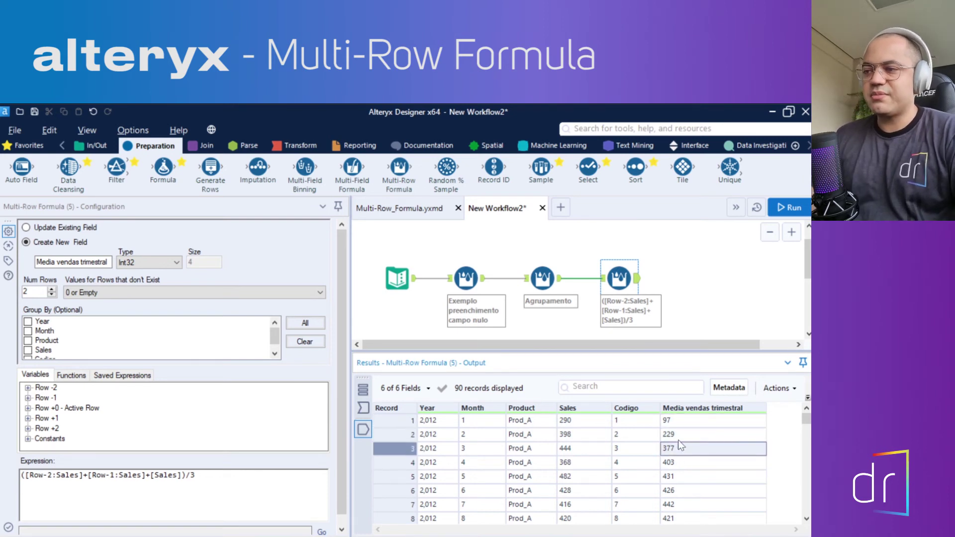
pyautogui.click(673, 421)
pyautogui.click(677, 450)
pyautogui.click(672, 422)
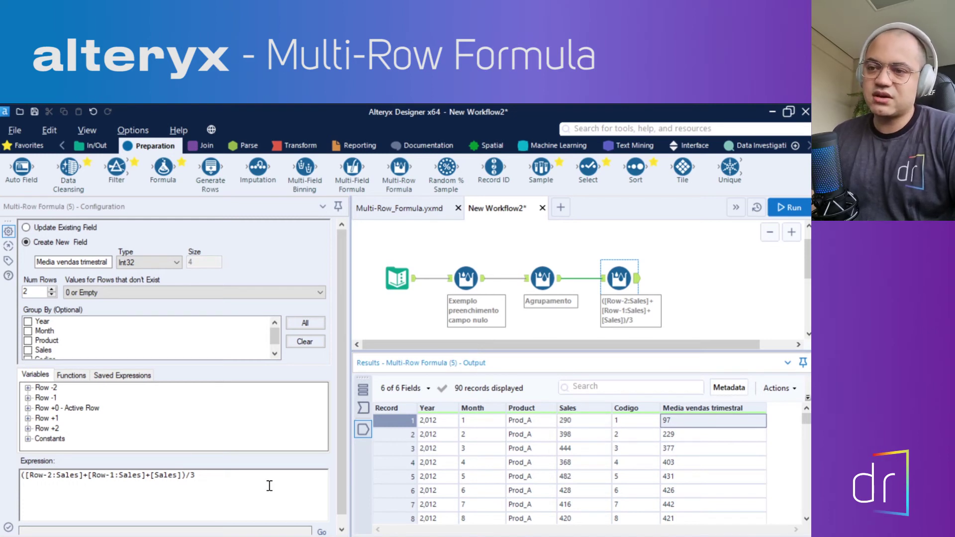
pyautogui.click(670, 449)
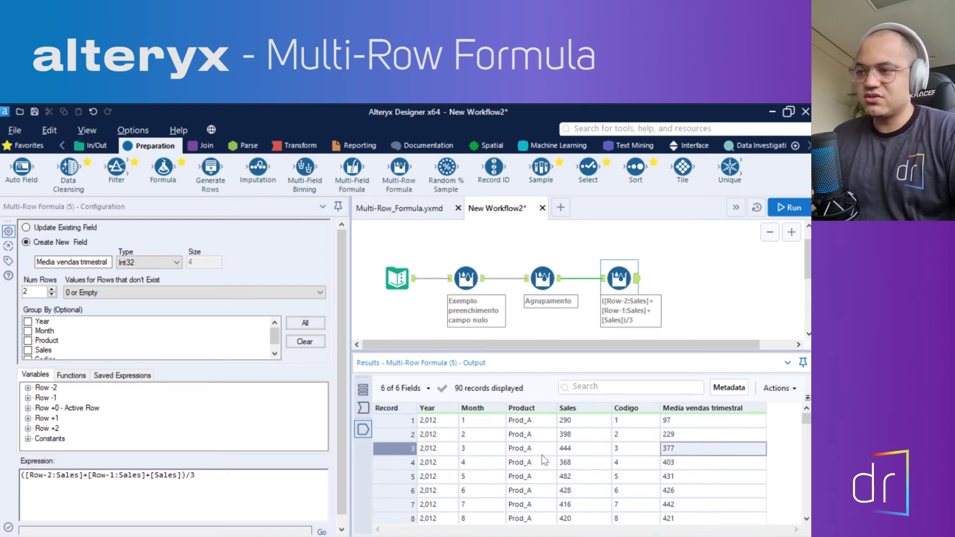
# - Add another Multi-Row Formula tool to the workflow, connected after the Media vendas trimestral formula
pyautogui.click(257, 487)
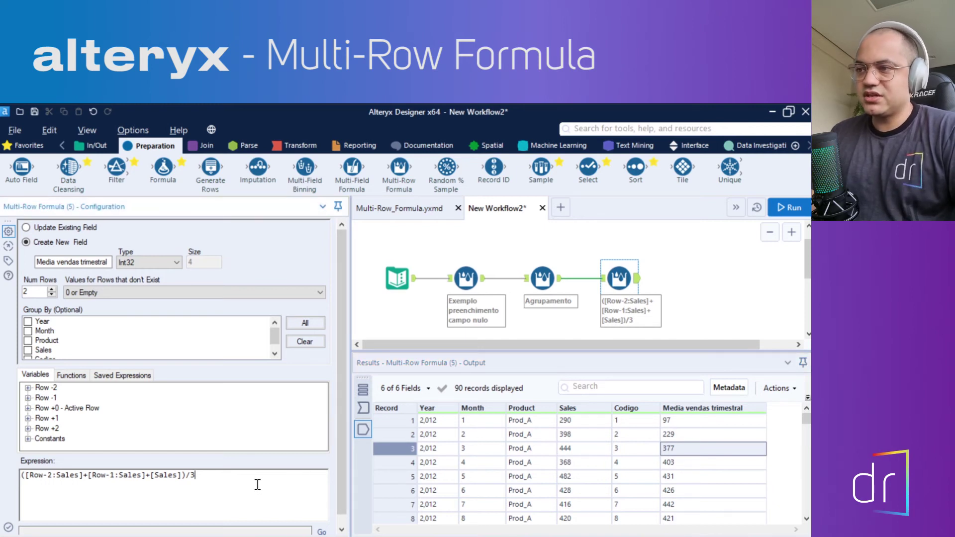
pyautogui.click(653, 280)
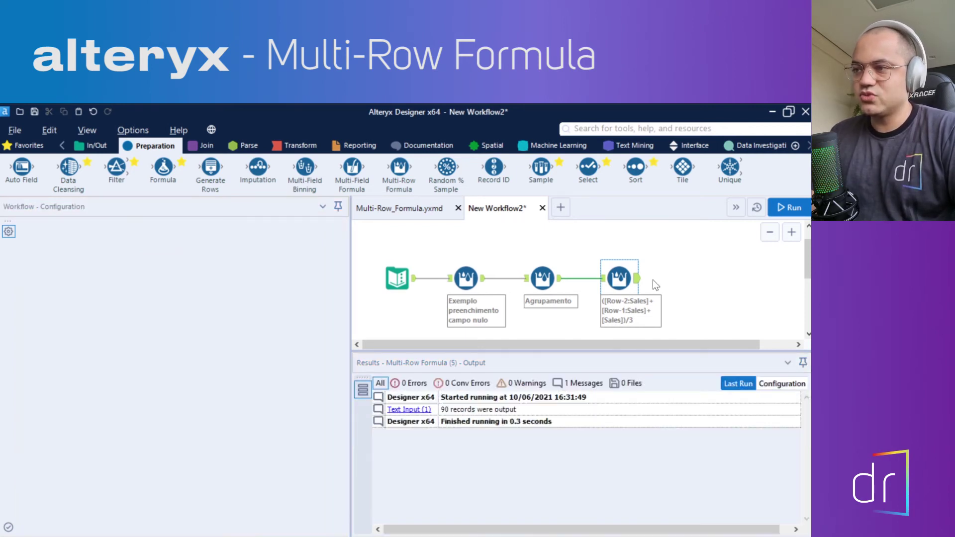
pyautogui.click(619, 278)
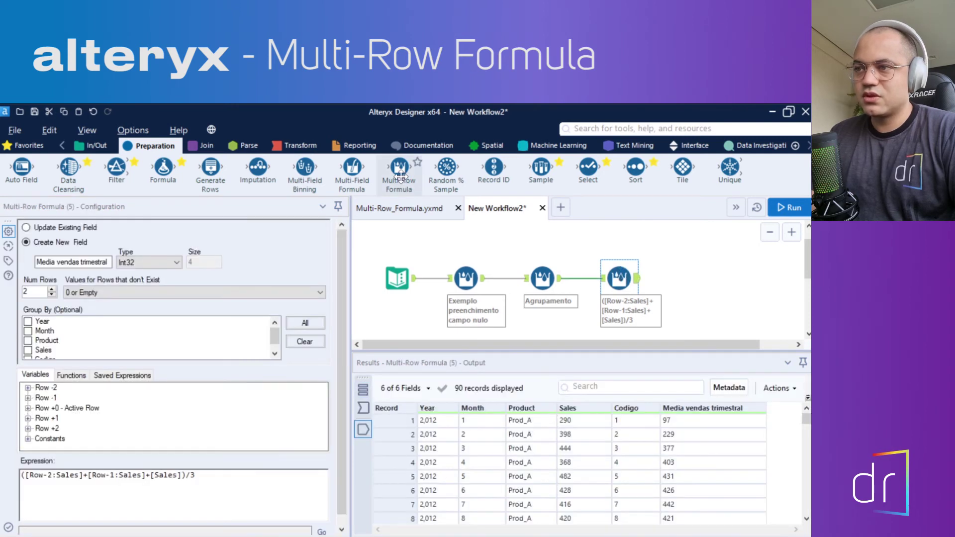
pyautogui.moveTo(401, 175); pyautogui.dragTo(695, 280)
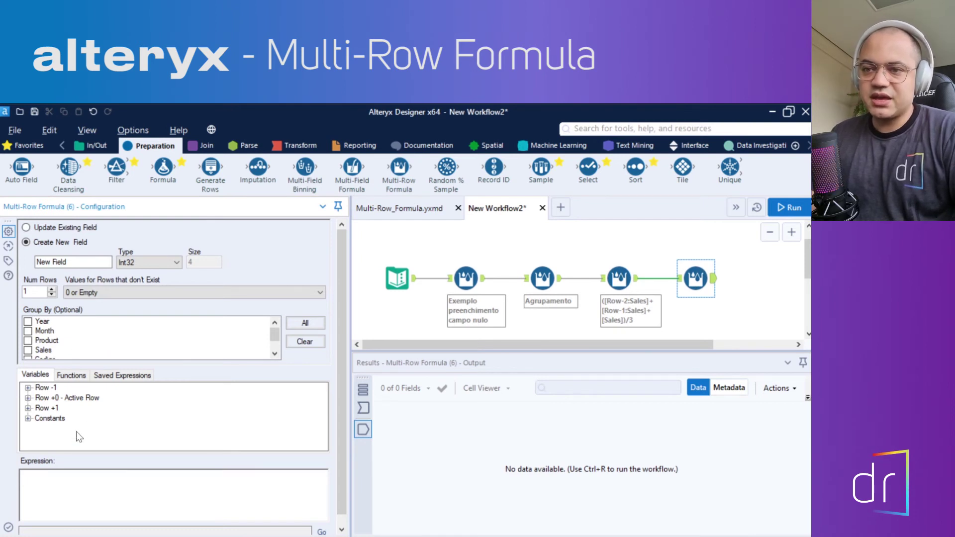
# - Run the workflow and reopen the configuration of the newly added Multi-Row Formula tool
pyautogui.click(678, 311)
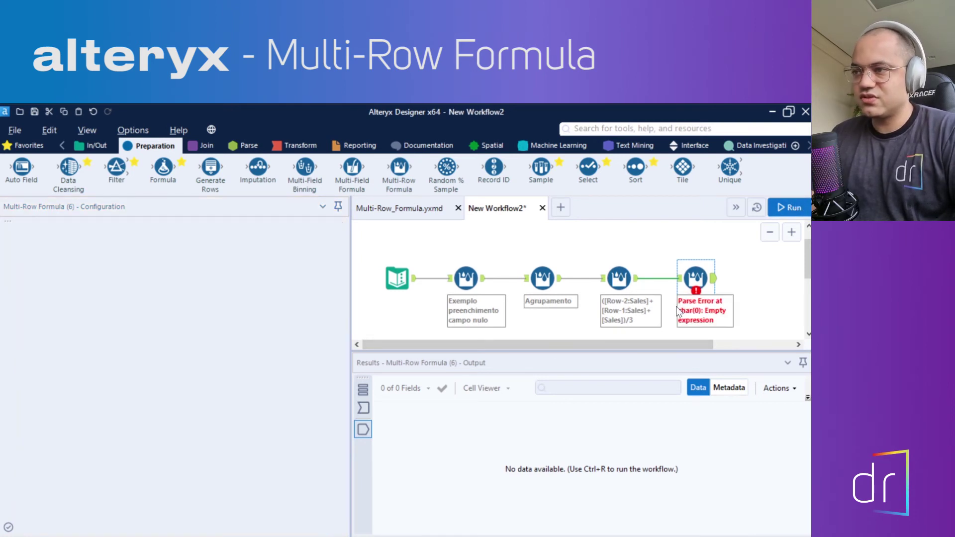
pyautogui.hotkey('ctrl', 'r')
pyautogui.click(700, 279)
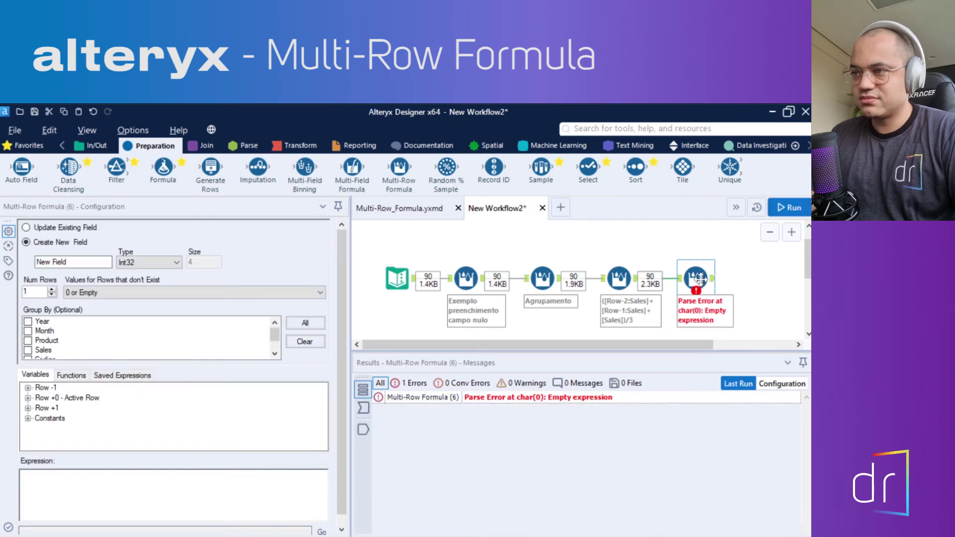
# - Replace the annotation of the Media vendas trimestral tool with "media trimestral"
pyautogui.click(617, 281)
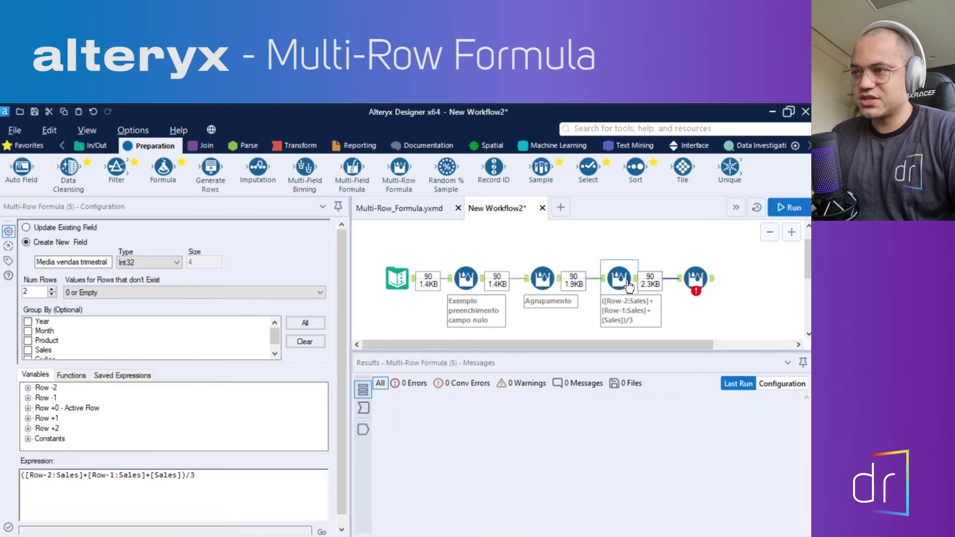
pyautogui.click(9, 259)
pyautogui.tripleClick(171, 352)
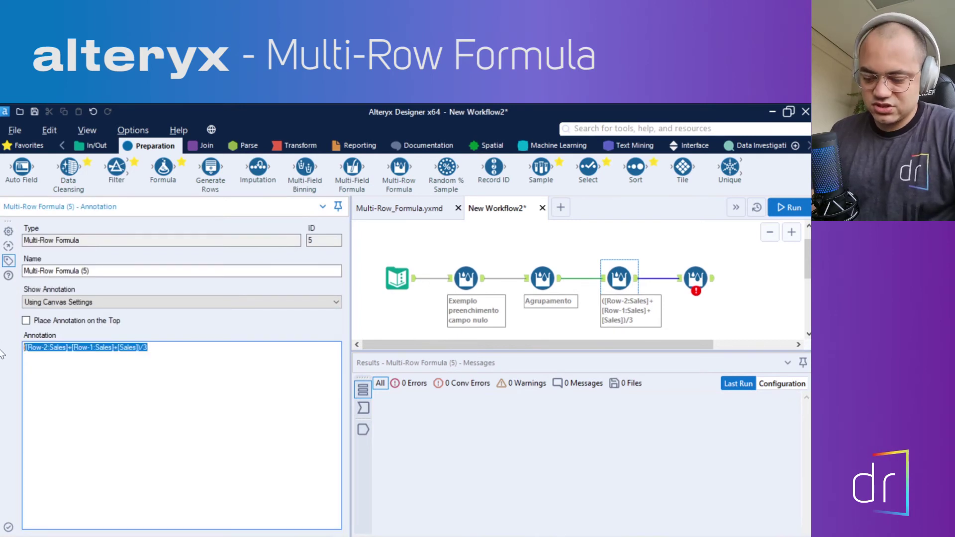
pyautogui.write('media tri')
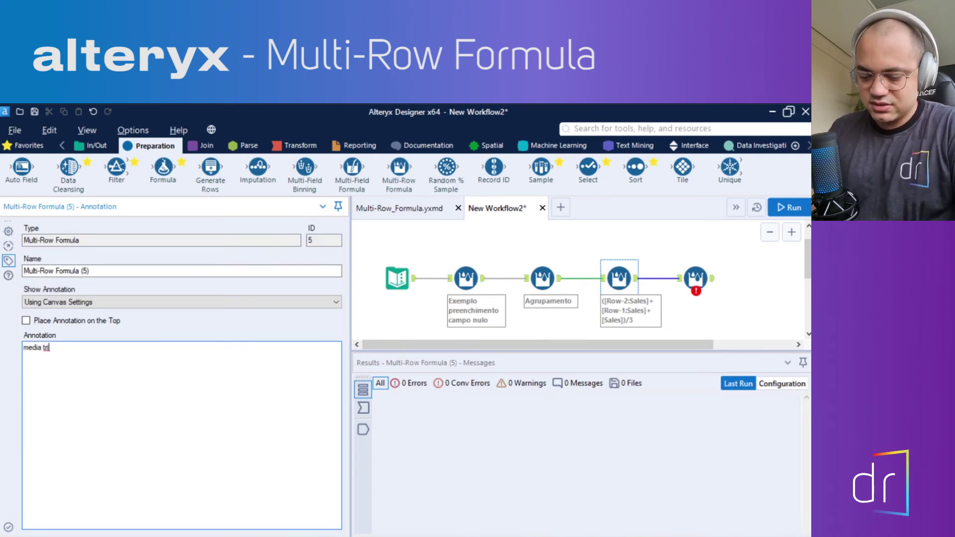
pyautogui.write('mestral')
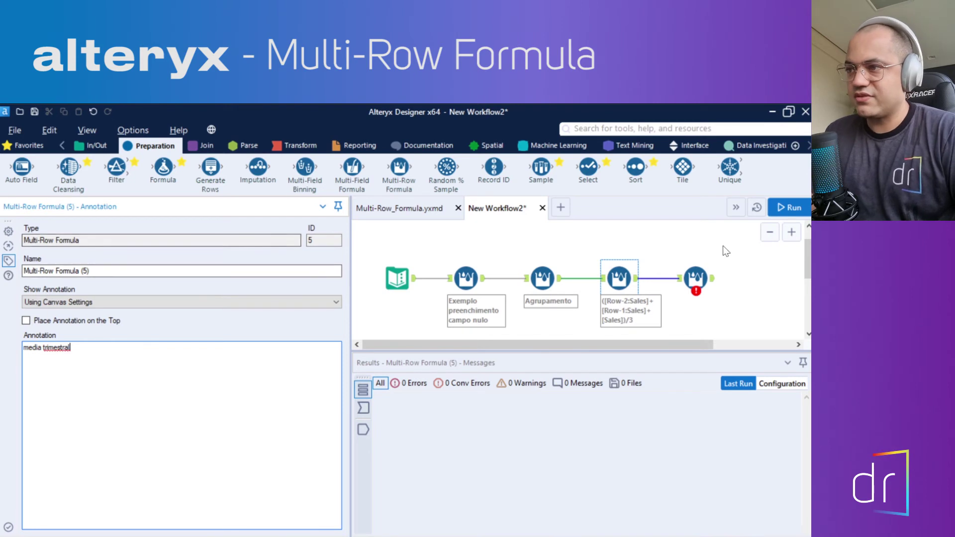
pyautogui.click(732, 285)
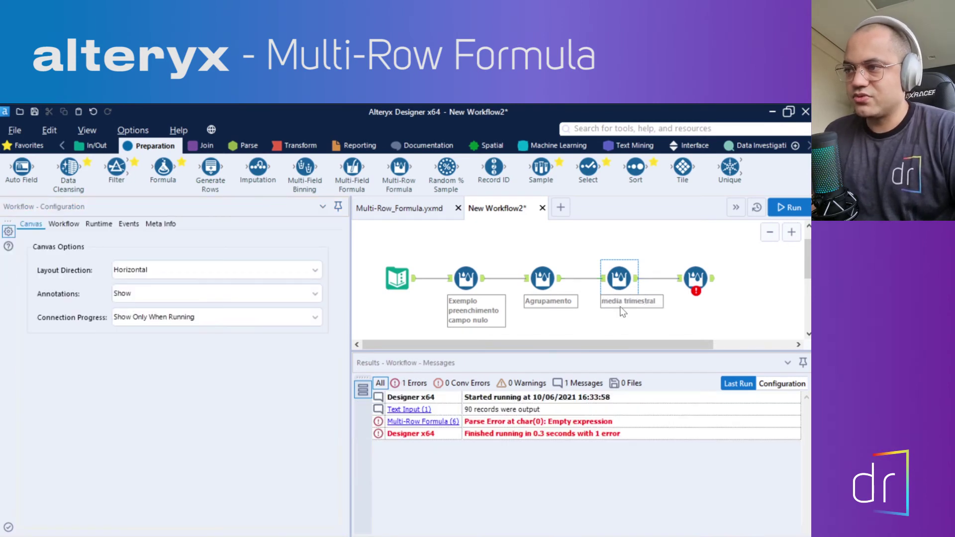
# - Show the last Multi-Row Formula tool's input data and name its new field "Vendas mes anterior"
pyautogui.click(695, 279)
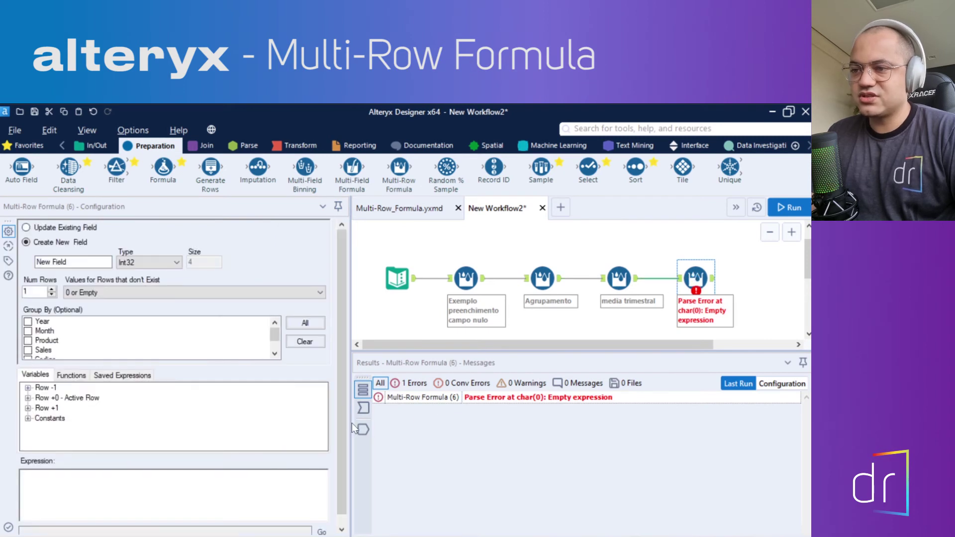
pyautogui.click(363, 429)
pyautogui.click(363, 409)
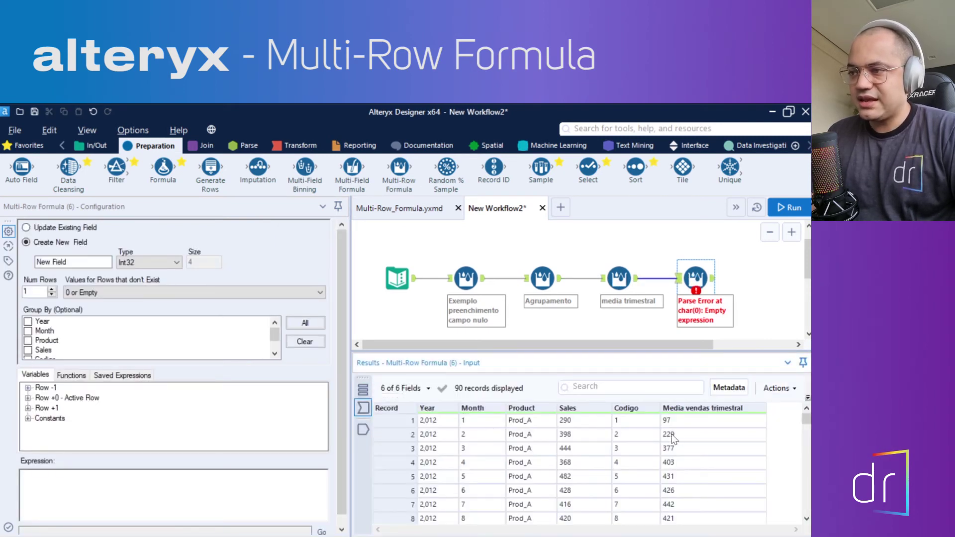
pyautogui.click(73, 262)
pyautogui.write('Vendas ')
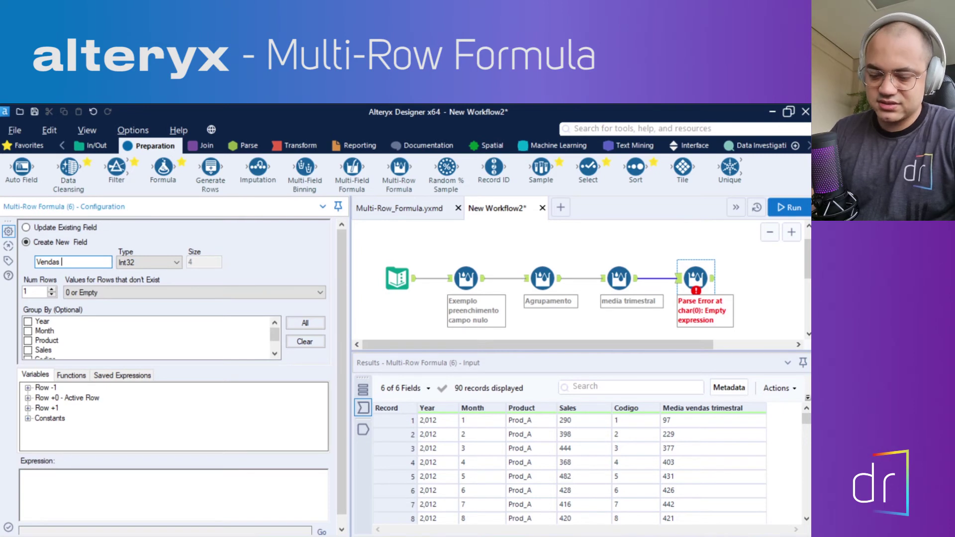
pyautogui.write('mes anterior')
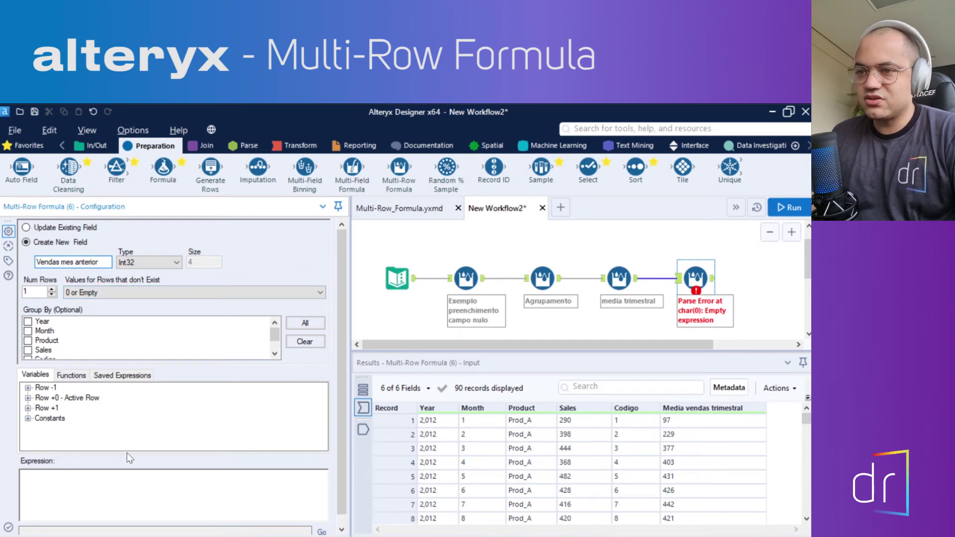
# - Set the Vendas mes anterior expression to [Row-1:Sales] and run the workflow
pyautogui.click(28, 388)
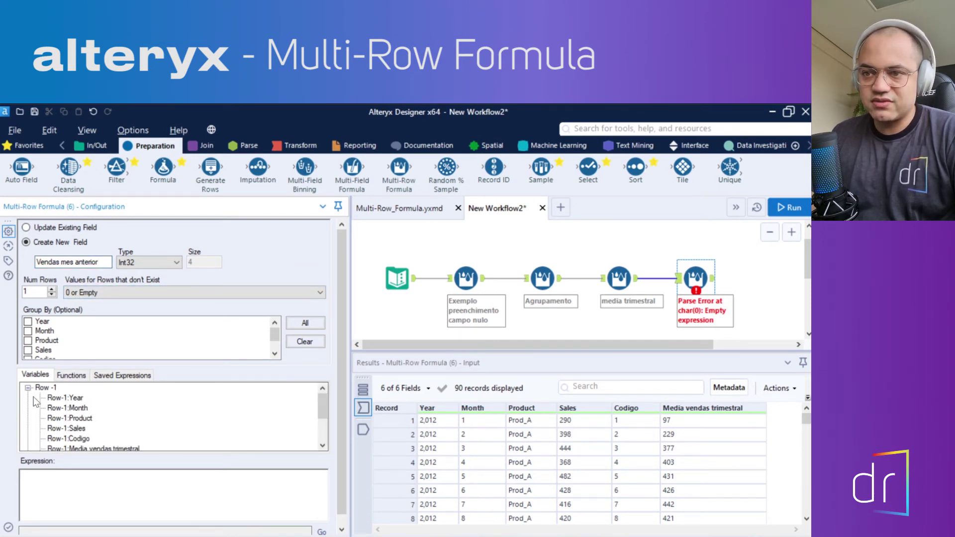
pyautogui.doubleClick(64, 429)
pyautogui.moveTo(85, 482); pyautogui.dragTo(4, 478)
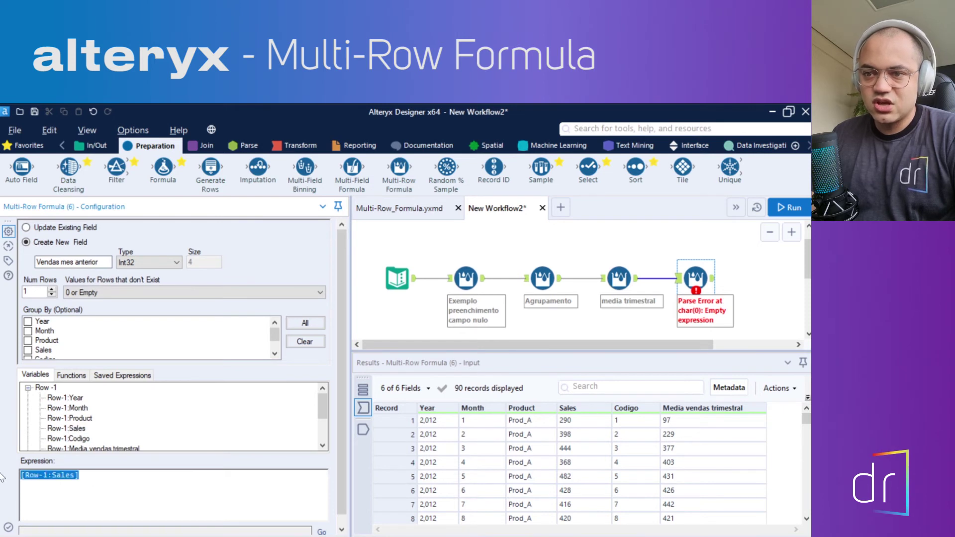
pyautogui.click(80, 480)
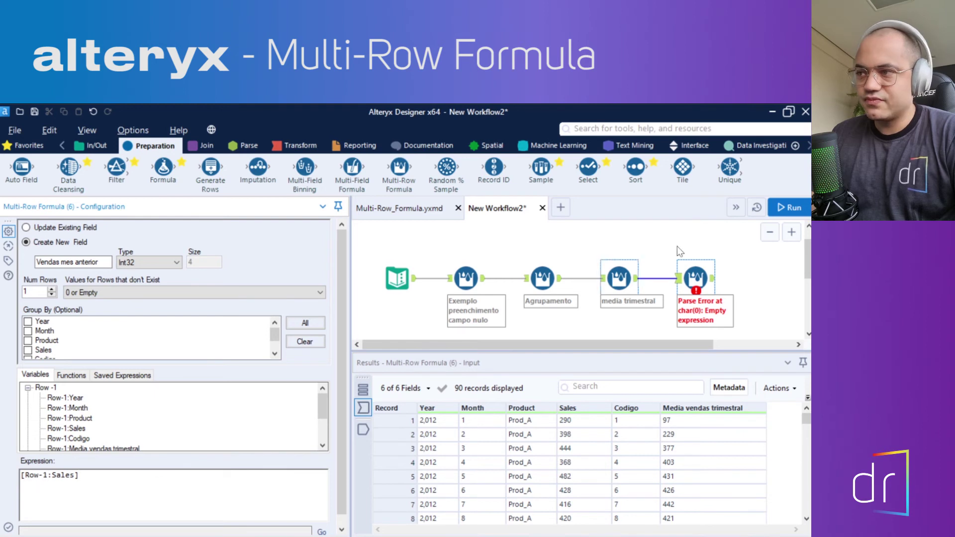
pyautogui.click(789, 208)
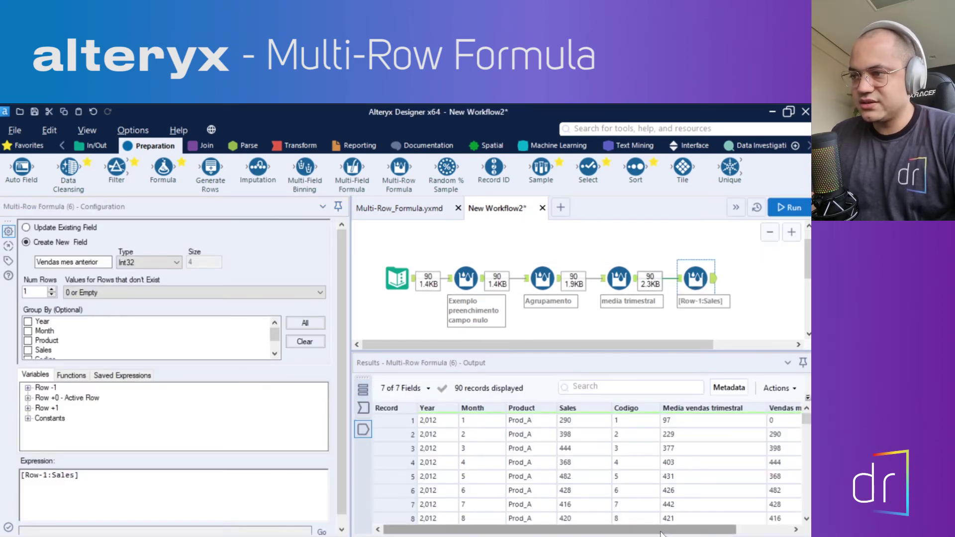
# - Compare record 2's Vendas mes anterior value with the Sales of the current and previous records
pyautogui.moveTo(664, 531); pyautogui.dragTo(719, 531)
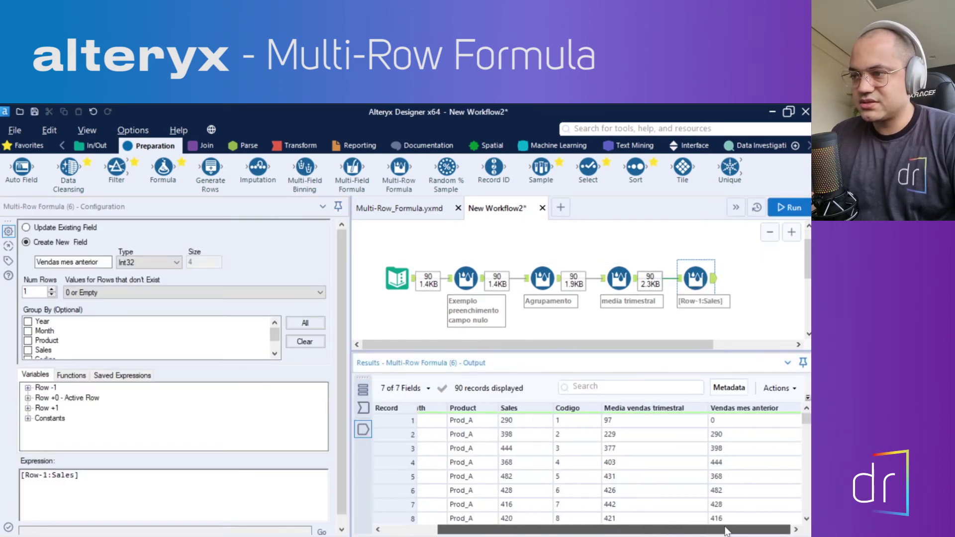
pyautogui.click(524, 436)
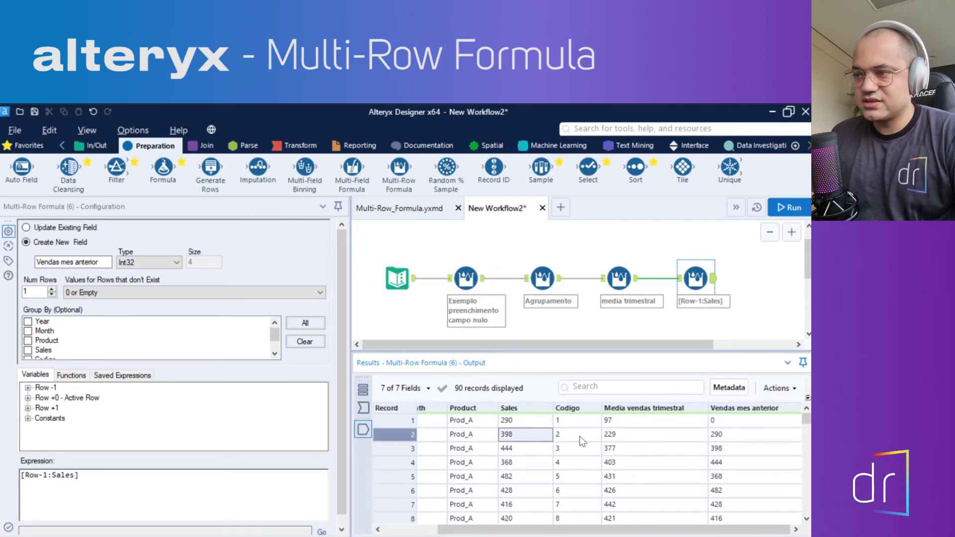
pyautogui.click(612, 441)
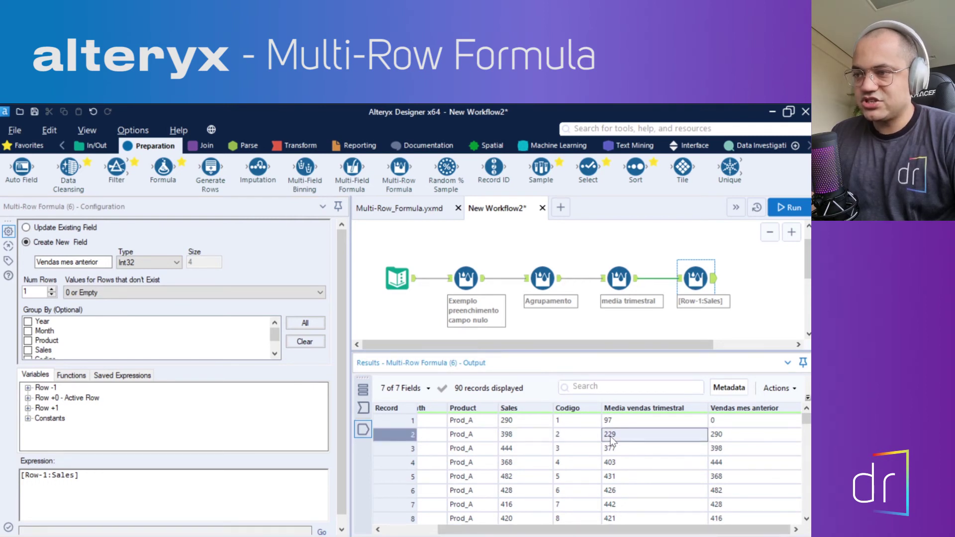
pyautogui.click(720, 433)
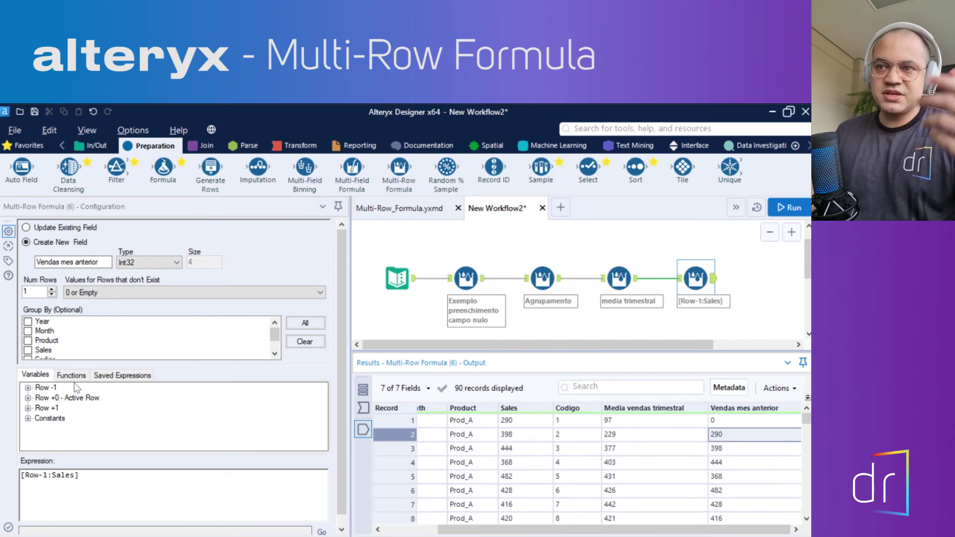
# - Rename the new field to "Vendas 4 meses atras" and set its Num Rows to 3
pyautogui.moveTo(61, 263); pyautogui.dragTo(105, 263)
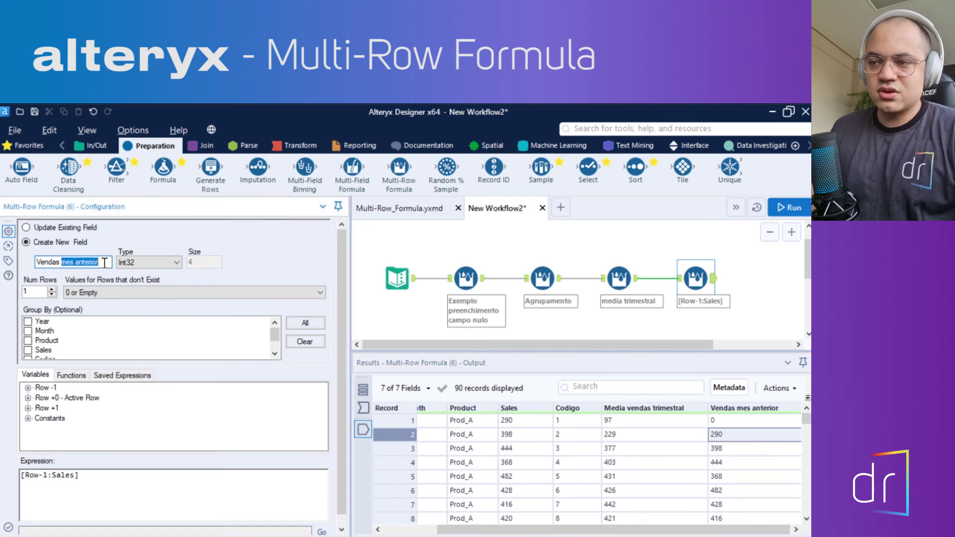
pyautogui.write('4 mes')
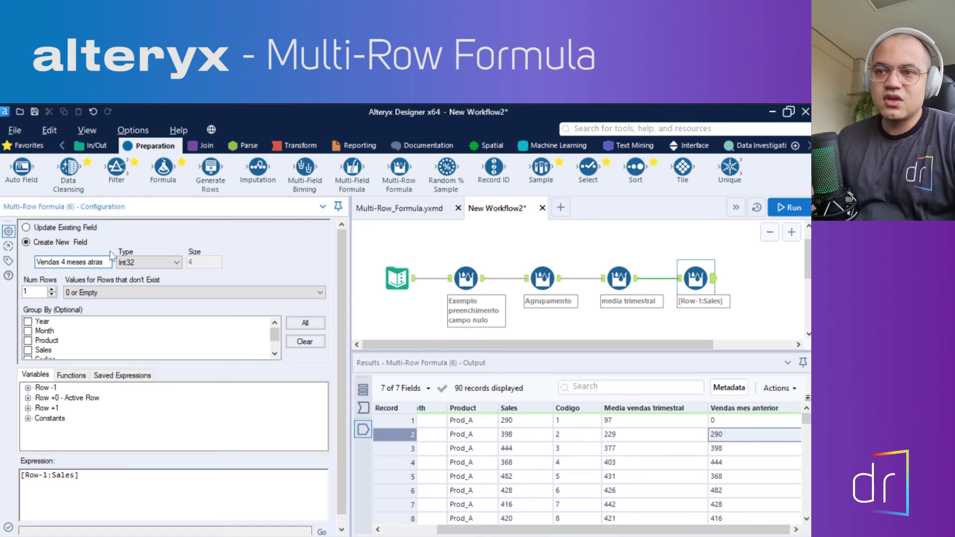
pyautogui.click(51, 290)
pyautogui.click(51, 290)
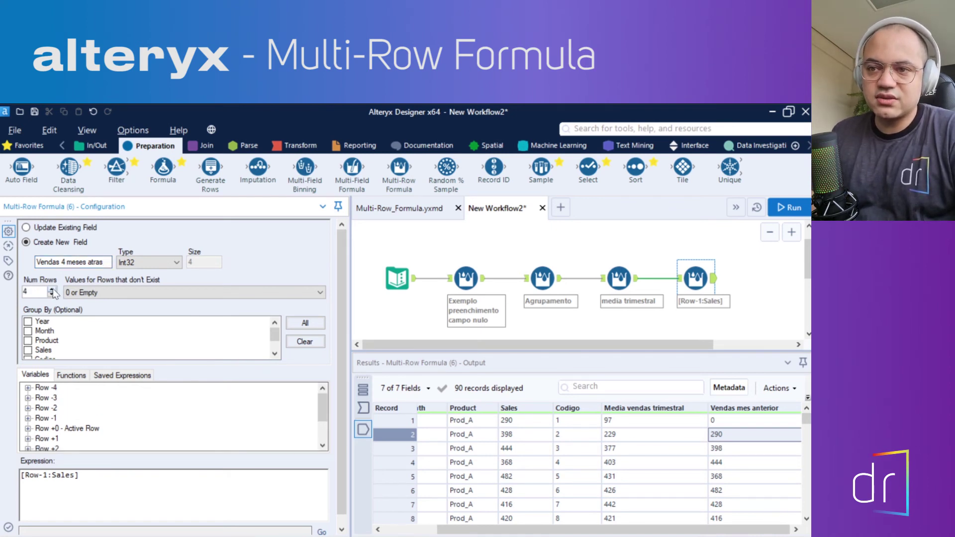
pyautogui.click(52, 295)
pyautogui.click(47, 388)
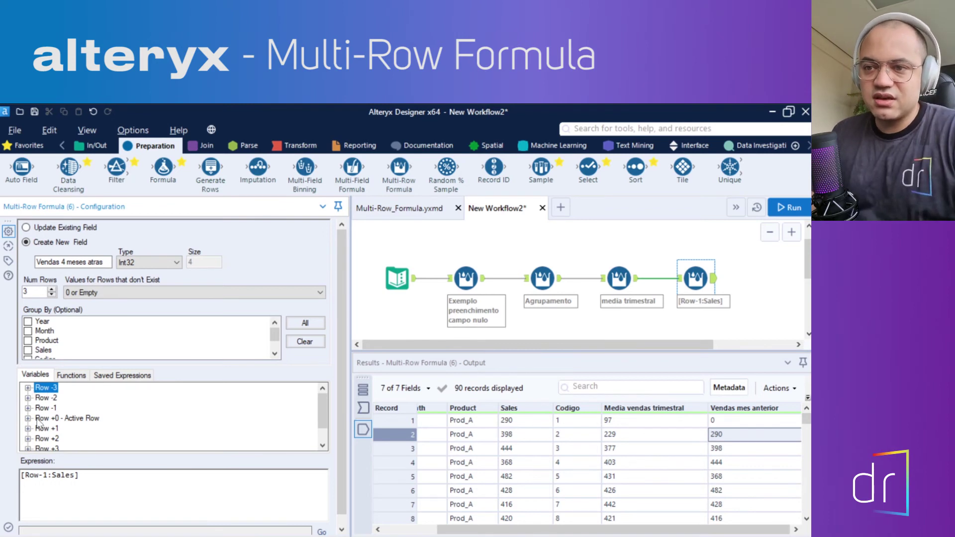
# - Replace the expression with [Row-3:Sales] and run the workflow
pyautogui.moveTo(84, 476); pyautogui.dragTo(15, 481)
pyautogui.press('BackSpace')
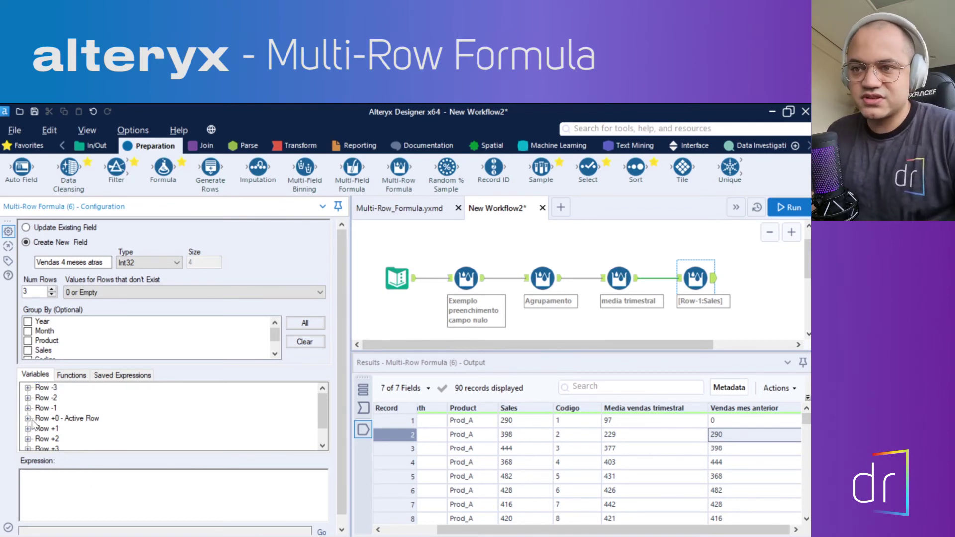
pyautogui.click(28, 388)
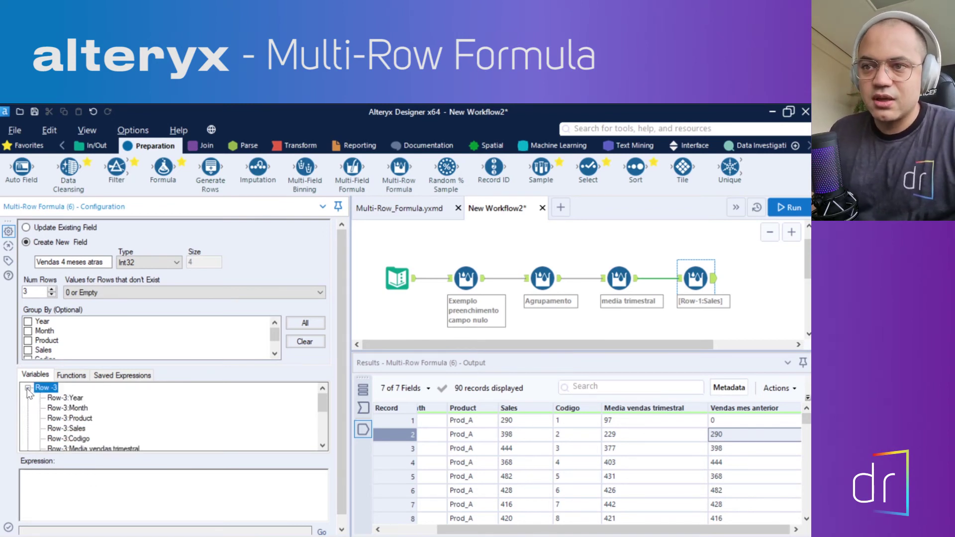
pyautogui.doubleClick(61, 429)
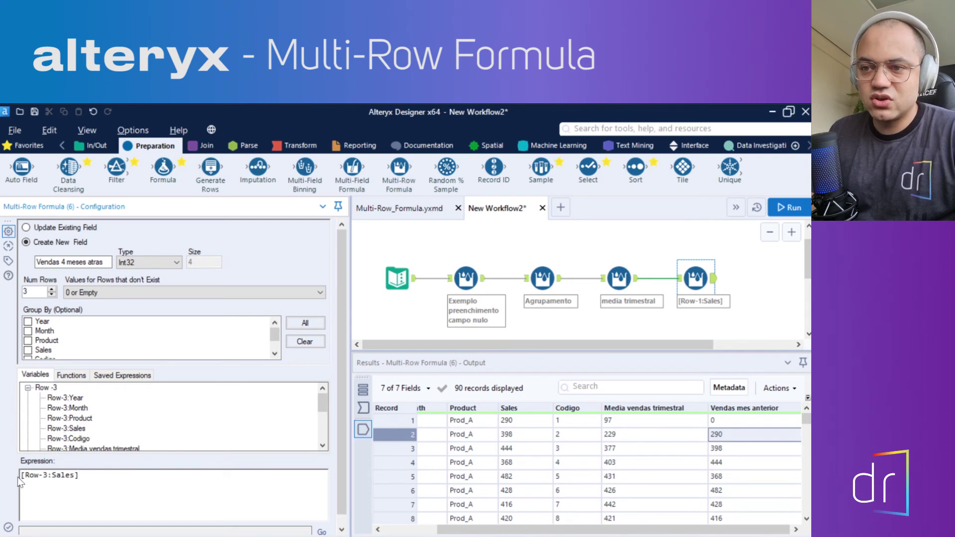
pyautogui.click(789, 208)
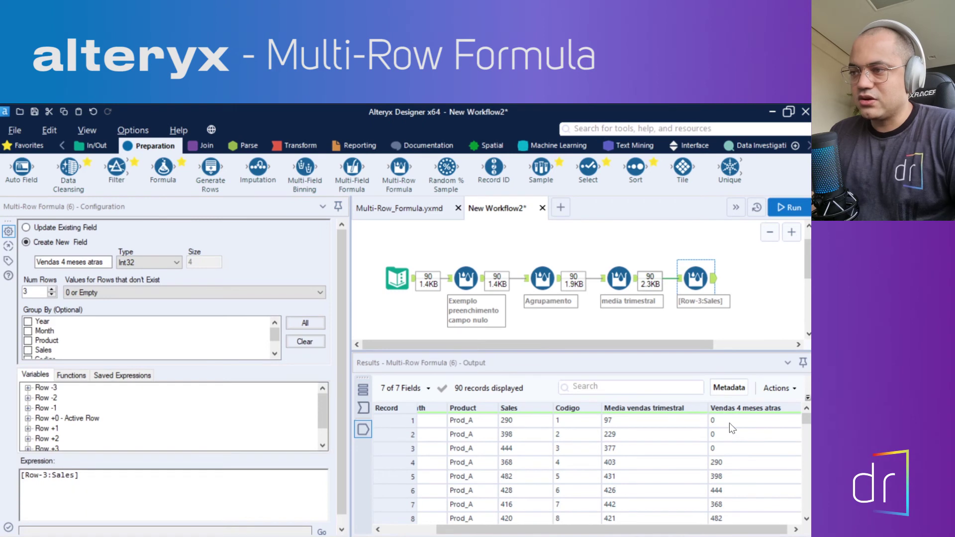
# - Examine how the Vendas 4 meses atras values of records 1 to 7 relate to the Sales of earlier rows
pyautogui.click(729, 423)
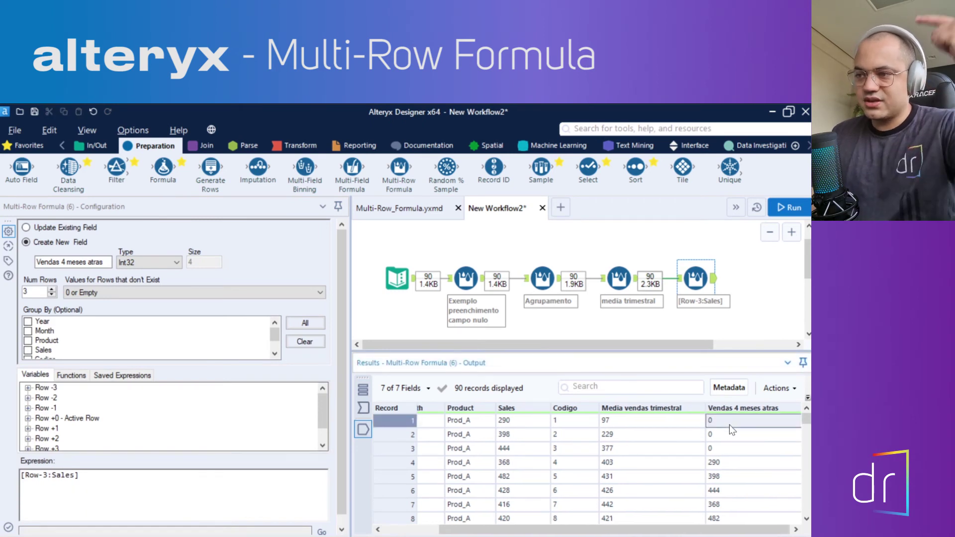
pyautogui.click(732, 435)
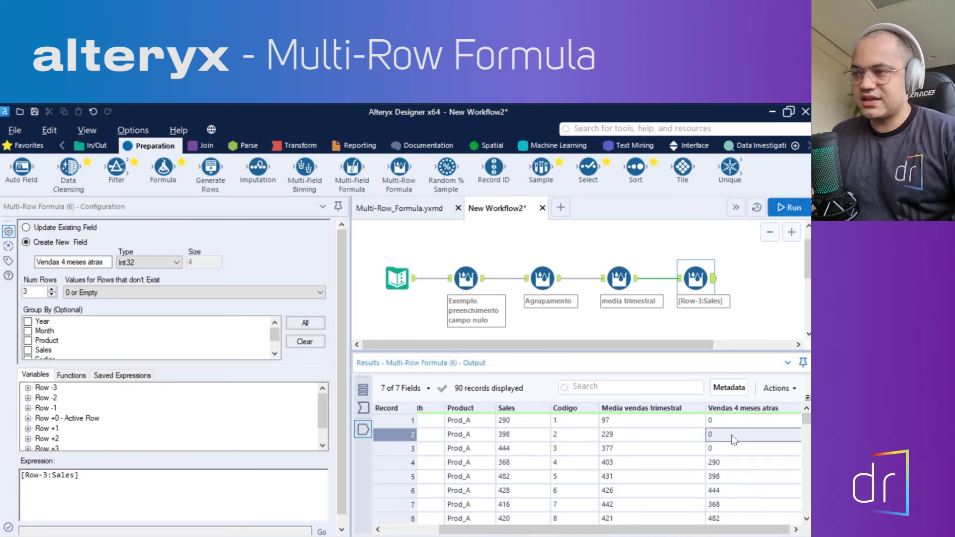
pyautogui.click(736, 449)
pyautogui.click(643, 466)
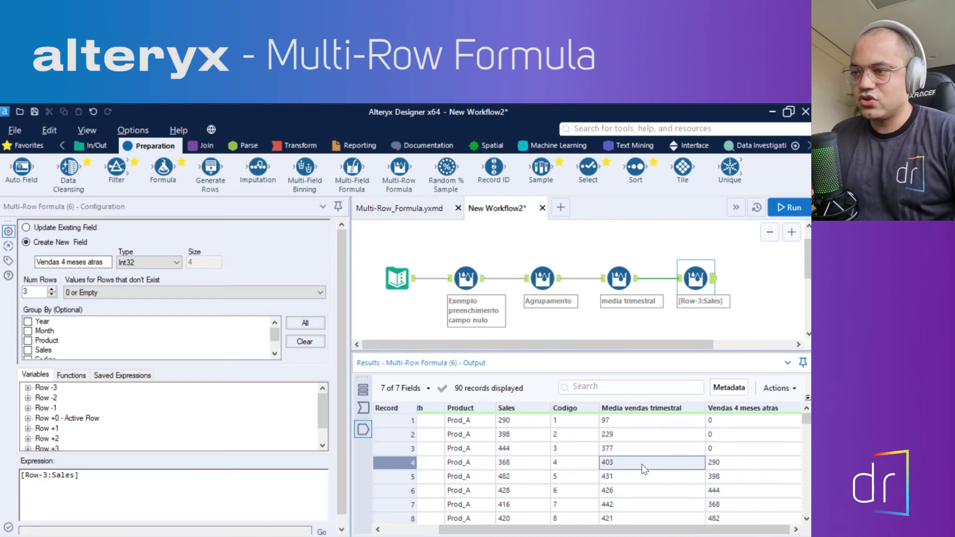
pyautogui.click(730, 463)
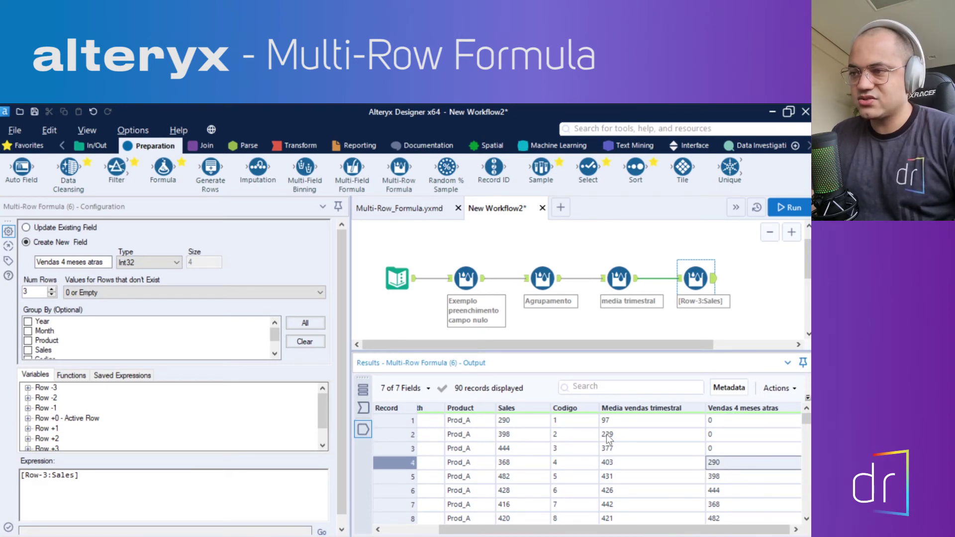
pyautogui.click(511, 421)
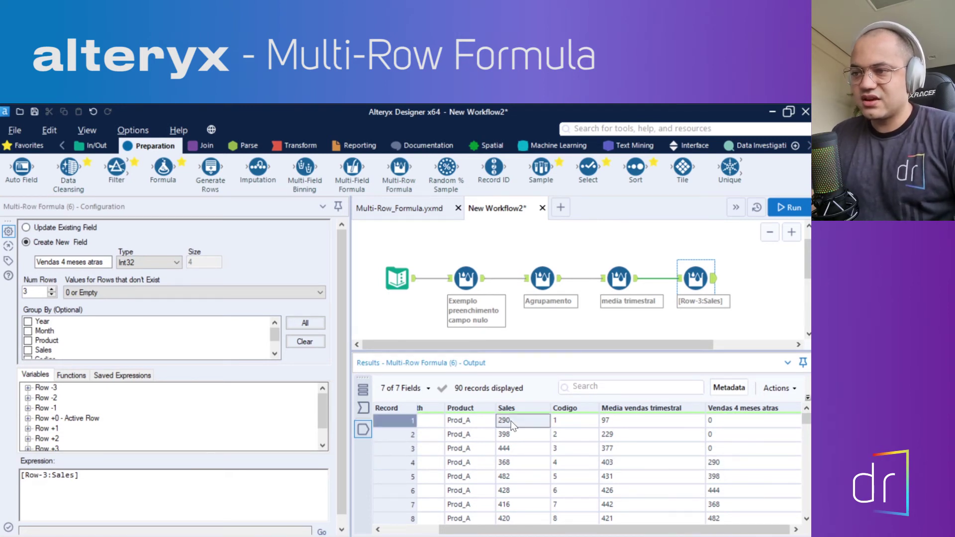
pyautogui.click(730, 464)
pyautogui.click(732, 480)
pyautogui.click(729, 493)
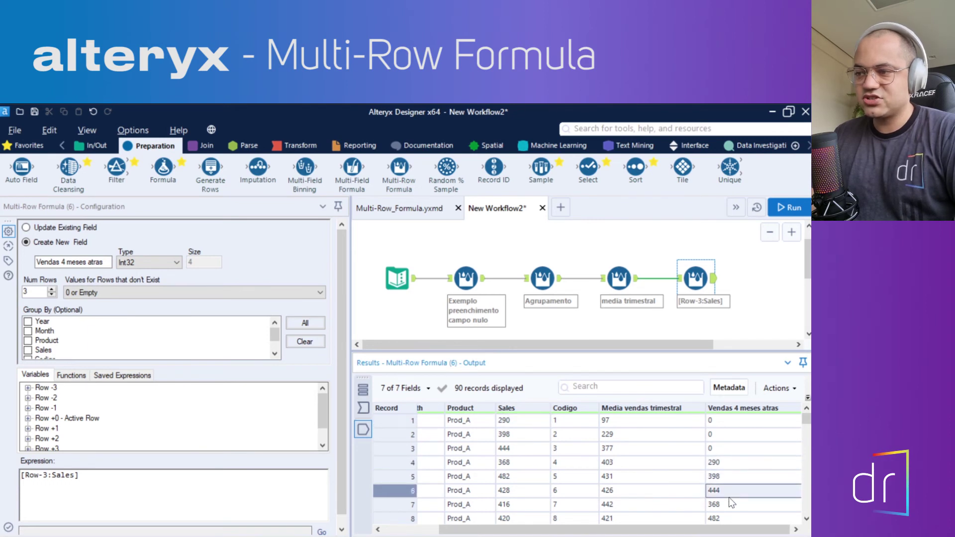
pyautogui.click(735, 499)
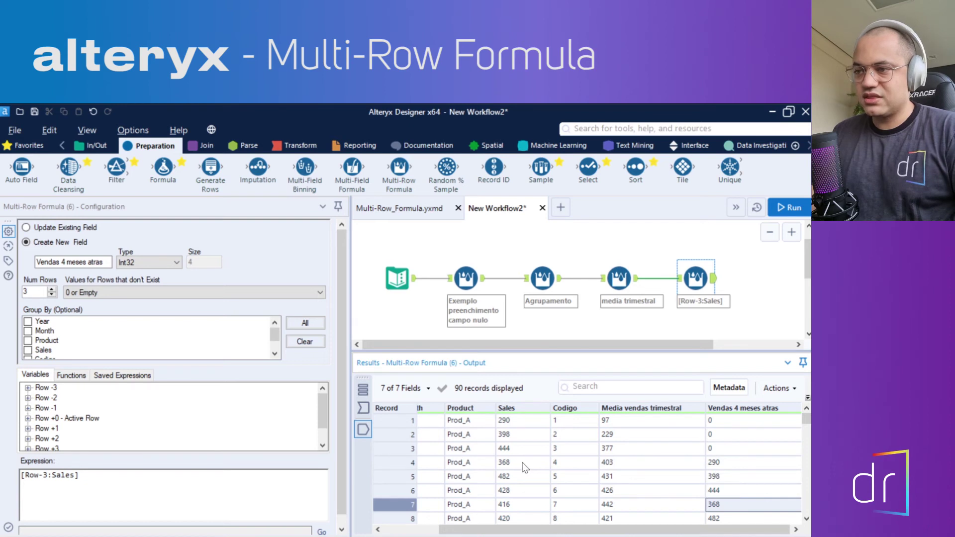
pyautogui.click(758, 462)
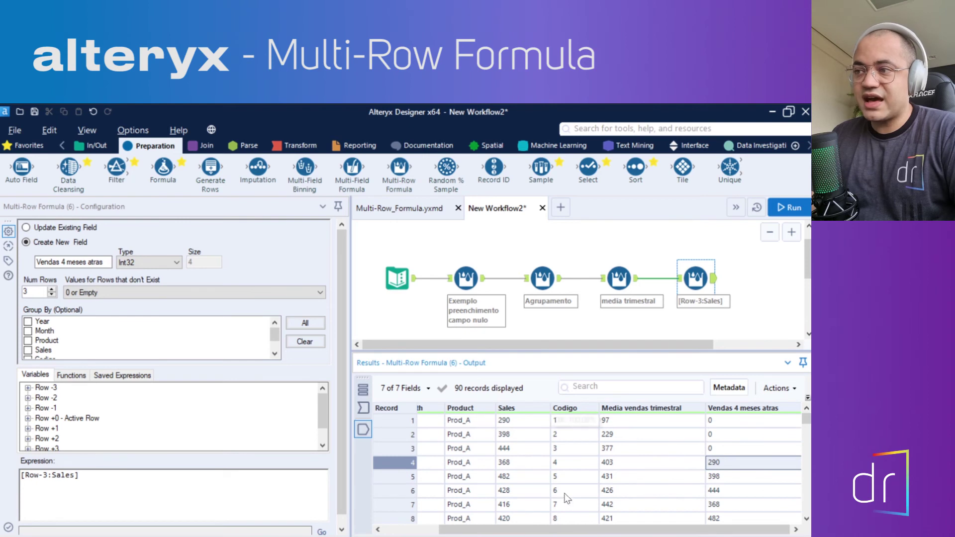
# - Review the [Row-3:Sales] expression and run the workflow again
pyautogui.moveTo(94, 477); pyautogui.dragTo(20, 480)
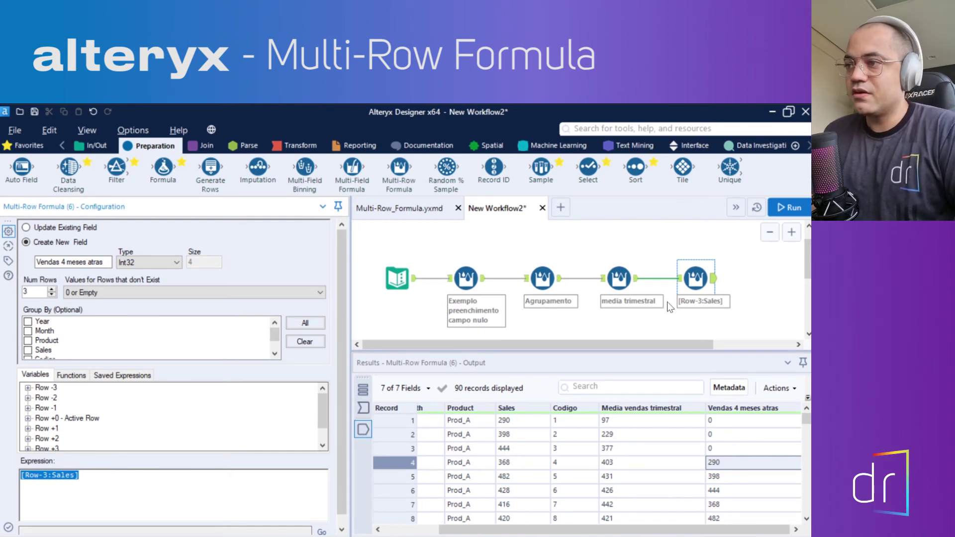
pyautogui.hotkey('ctrl', 'r')
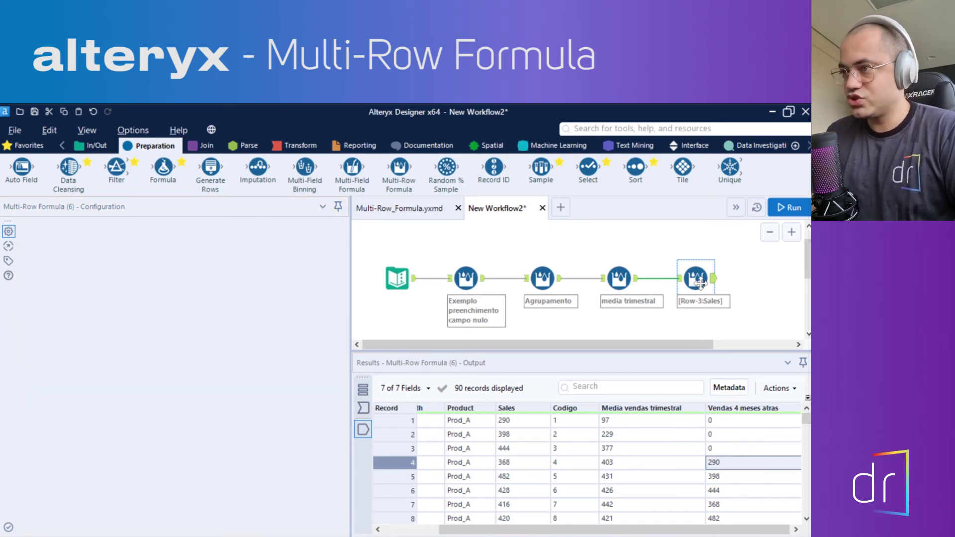
# - Replace the [Row-3:Sales] tool with a new Multi-Row Formula tool connected after media trimestral
pyautogui.press('Delete')
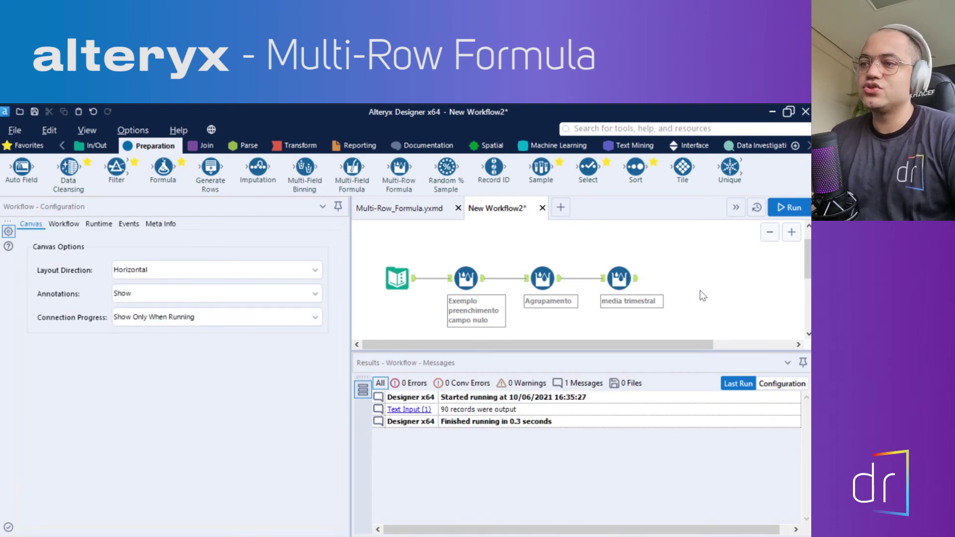
pyautogui.click(620, 276)
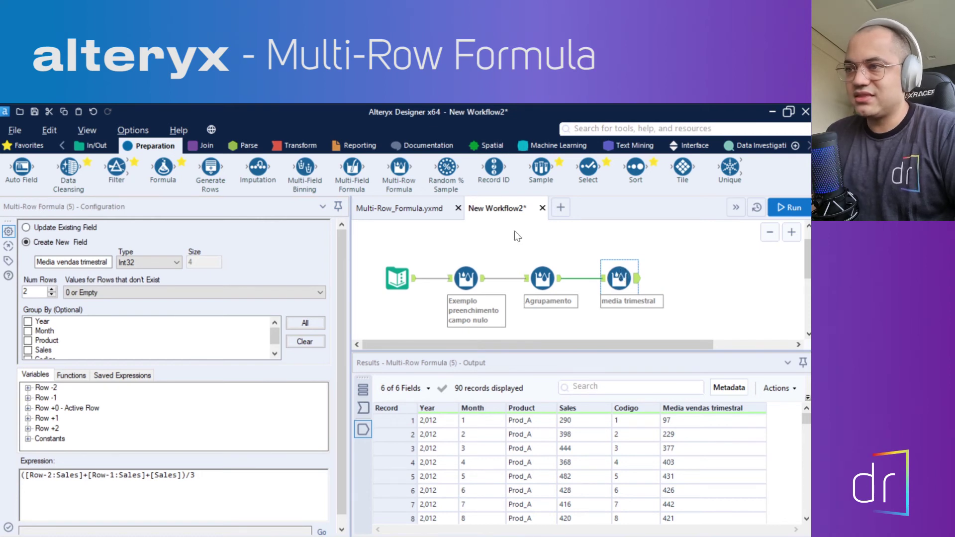
pyautogui.moveTo(399, 167); pyautogui.dragTo(691, 277)
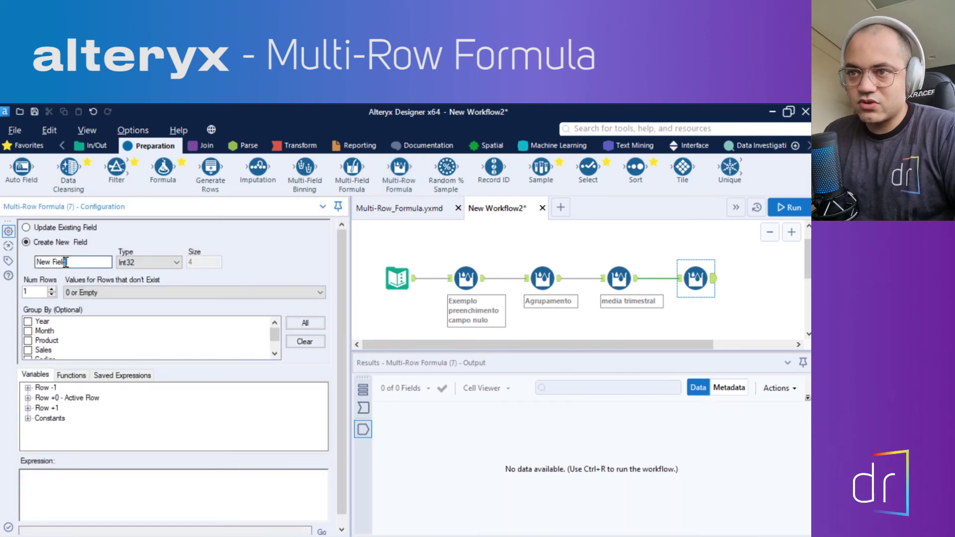
# - Name the new field "Vendas mes anterior" in the added Multi-Row Formula tool
pyautogui.tripleClick(66, 263)
pyautogui.write('Vendas ')
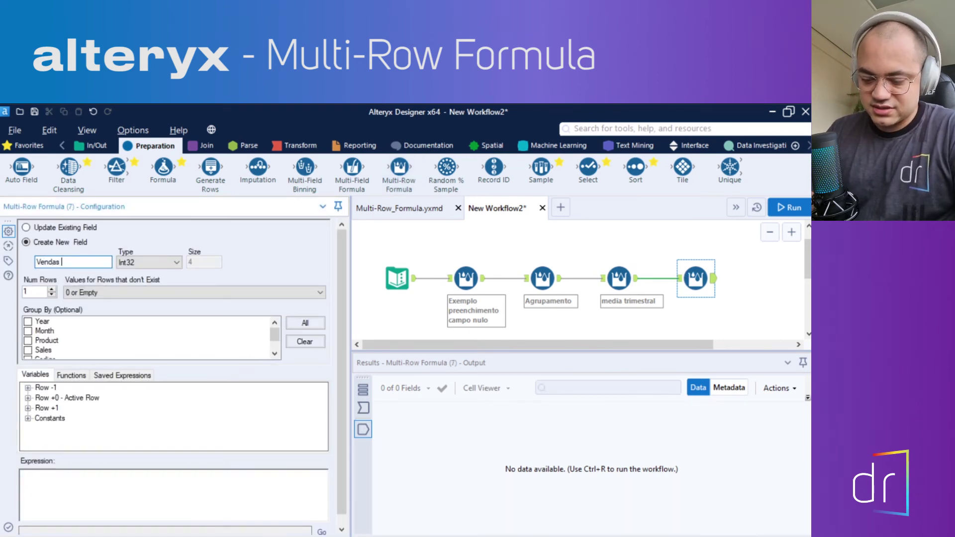
pyautogui.write('mes anter')
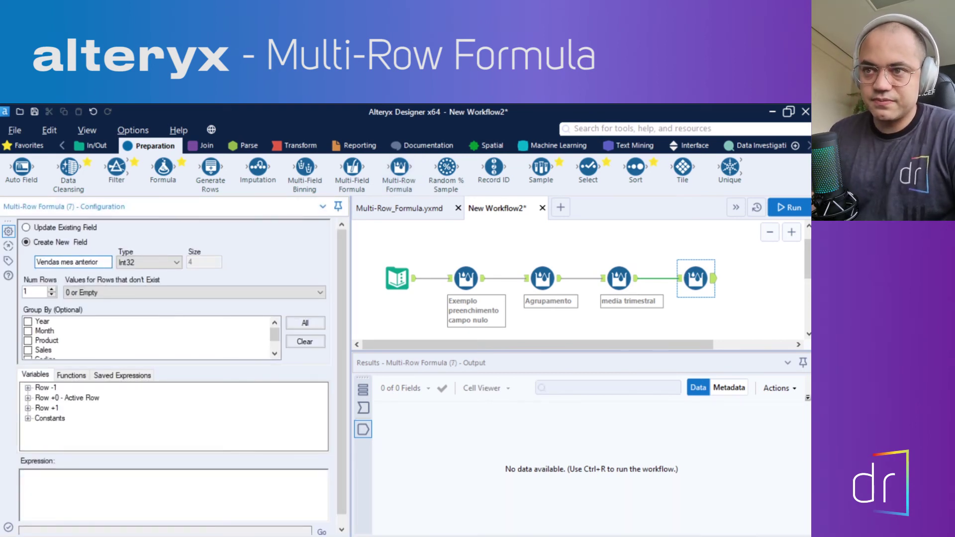
pyautogui.write('ior')
# - Set the expression to the previous row's sales, [Row-1:Sales], and run the workflow
pyautogui.click(29, 388)
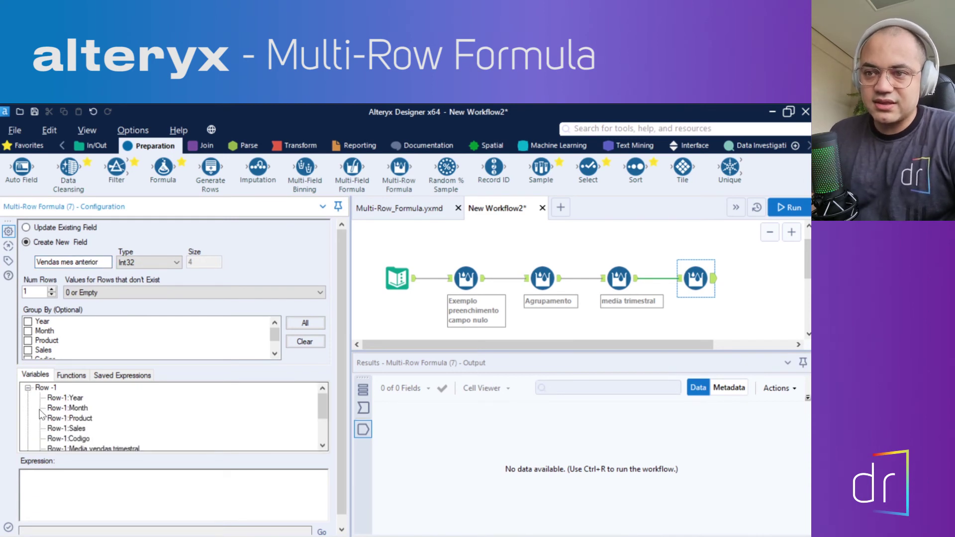
pyautogui.doubleClick(61, 429)
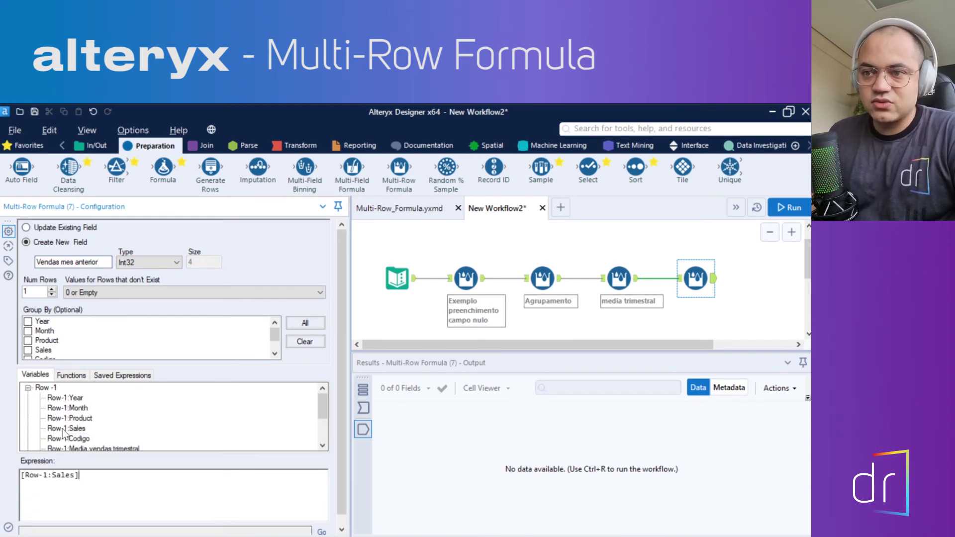
pyautogui.click(784, 213)
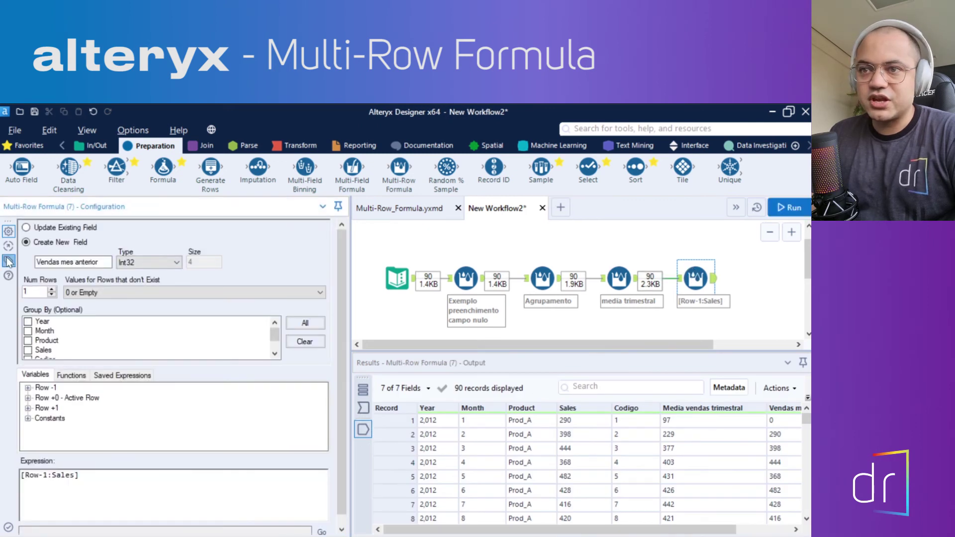
# - Annotate the last Multi-Row Formula tool as "Vendas mes anterior"
pyautogui.click(8, 262)
pyautogui.click(96, 357)
pyautogui.write('Venda')
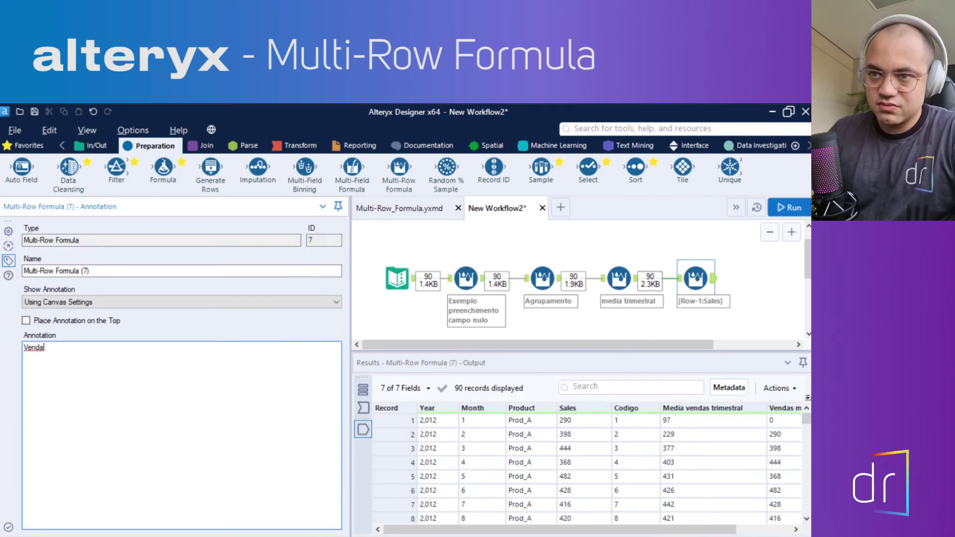
pyautogui.write('s mes anterior')
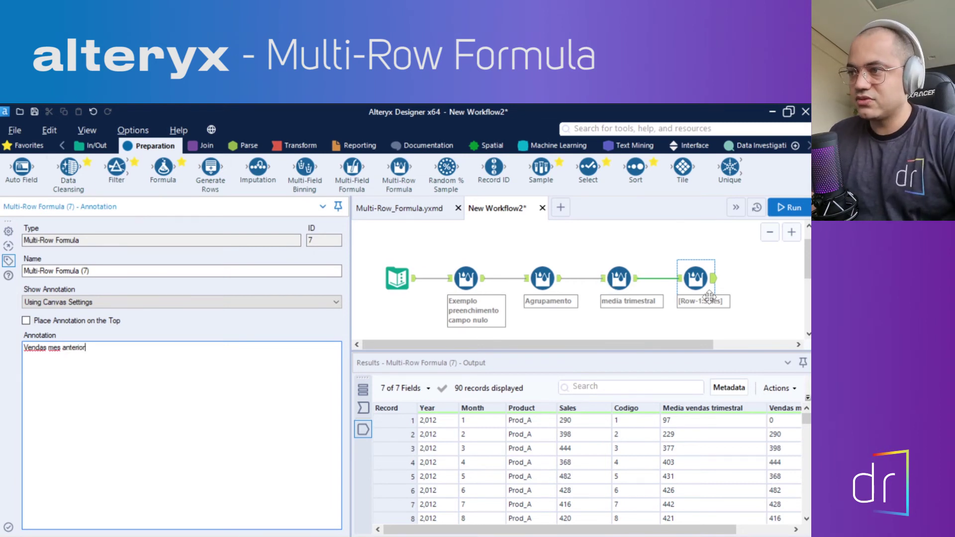
pyautogui.click(750, 289)
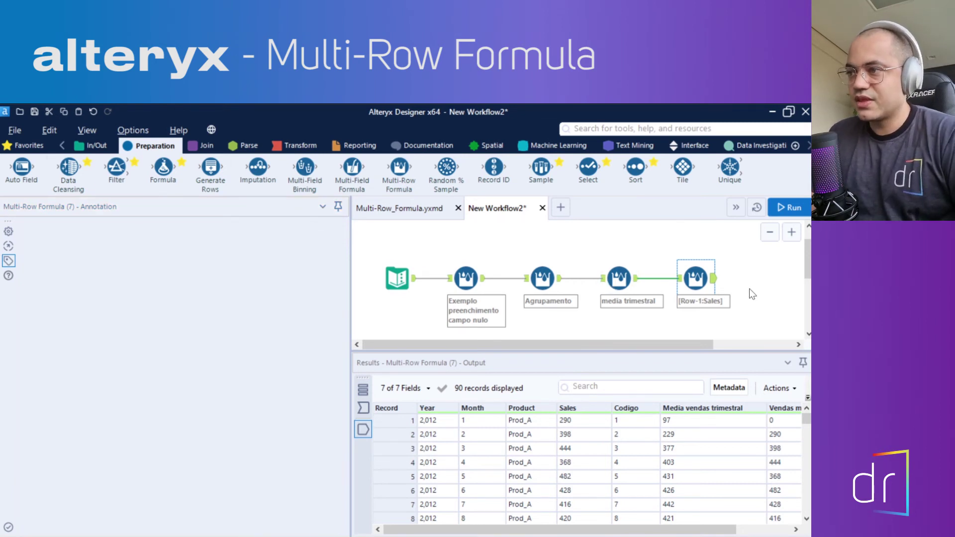
pyautogui.click(698, 287)
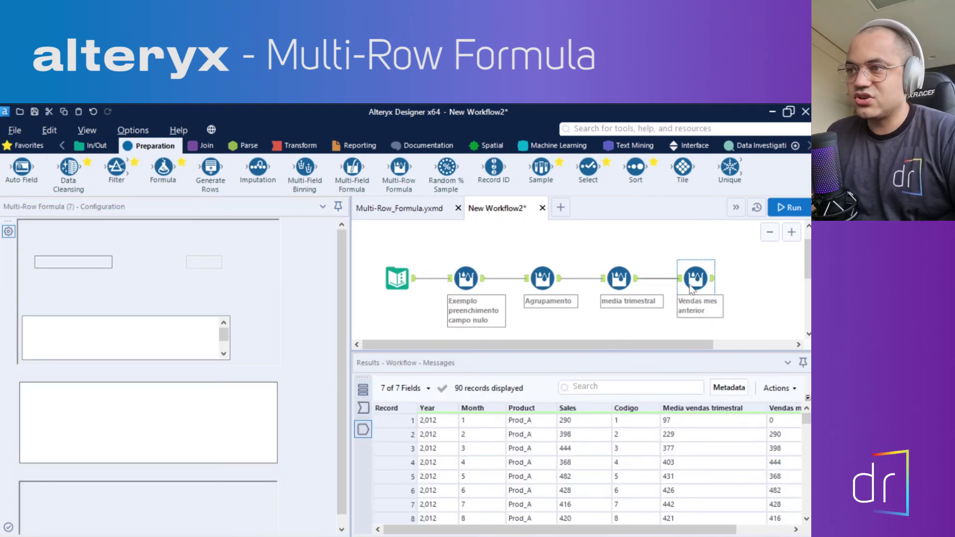
# - Connect another Multi-Row Formula after Vendas mes anterior and define its new field as "FLG Vendas" with type Bool
pyautogui.moveTo(400, 170); pyautogui.dragTo(772, 278)
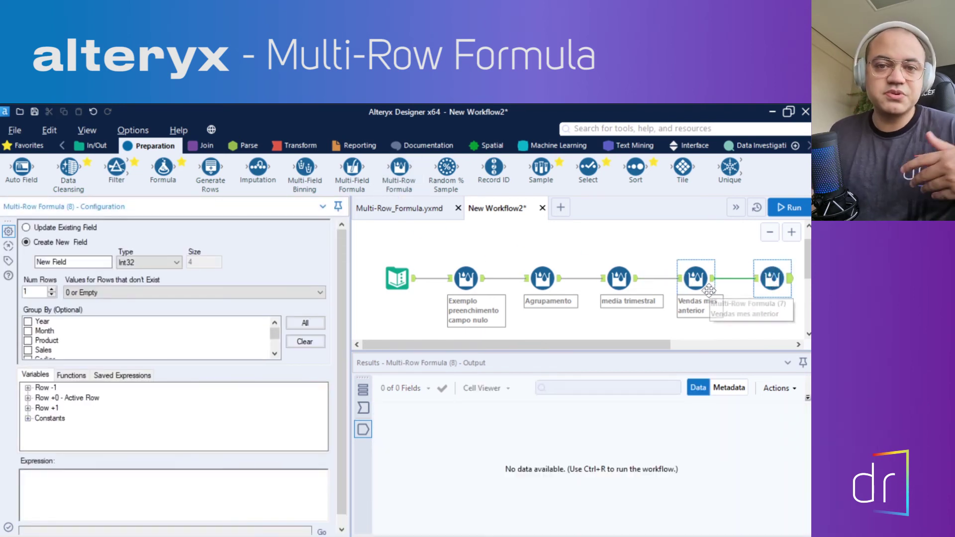
pyautogui.moveTo(652, 343); pyautogui.dragTo(746, 344)
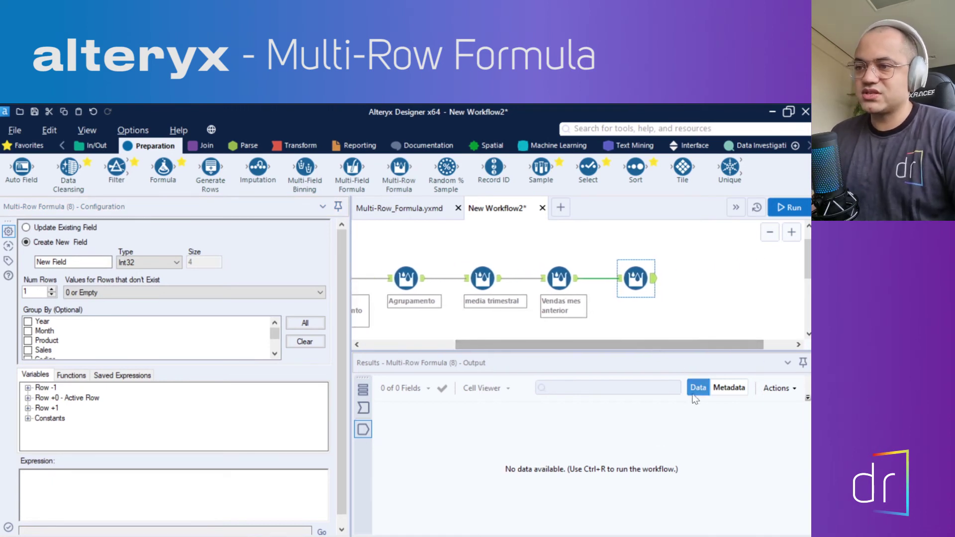
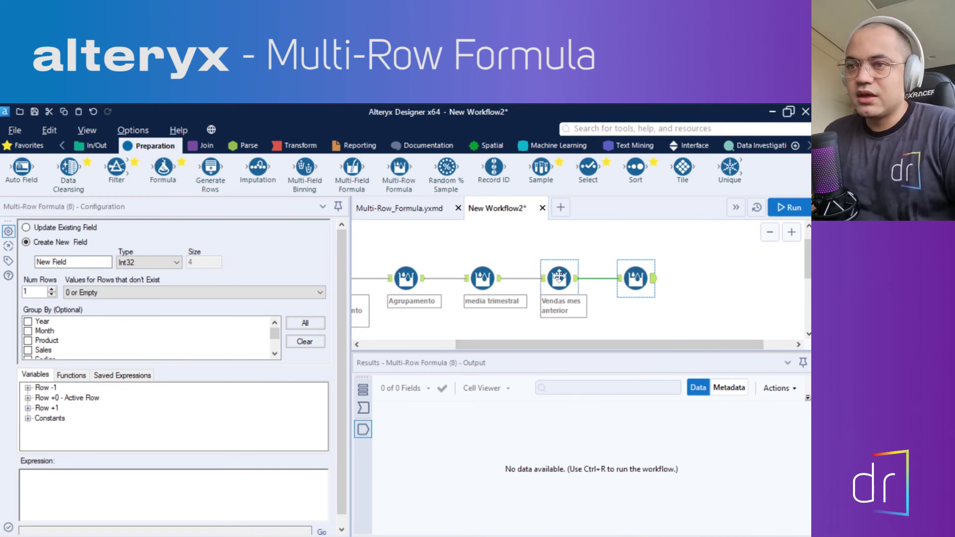
pyautogui.tripleClick(64, 262)
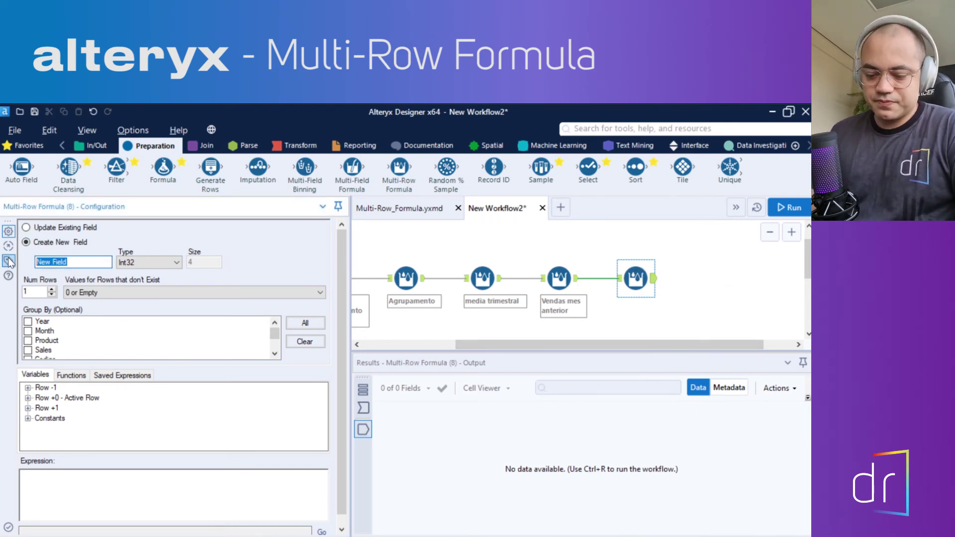
pyautogui.write('FLG')
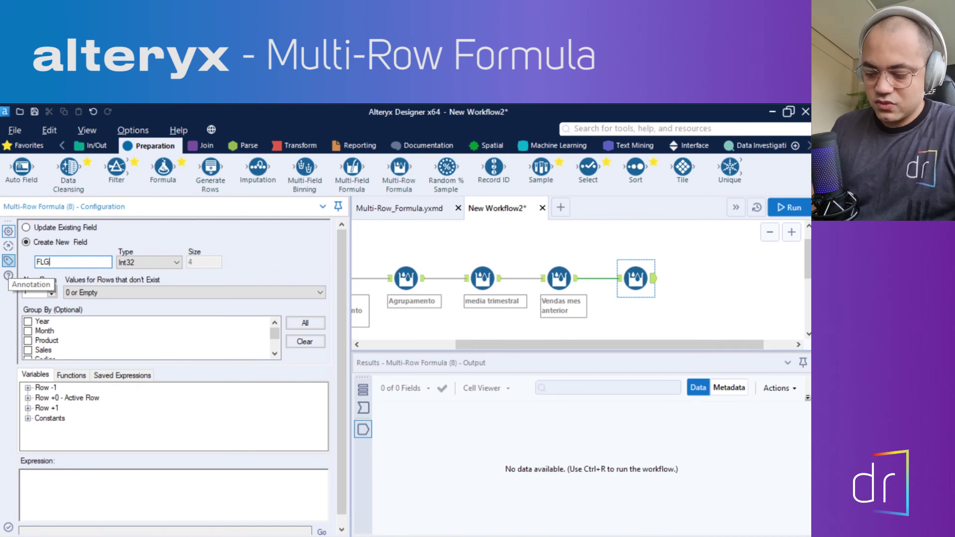
pyautogui.write('Vendas')
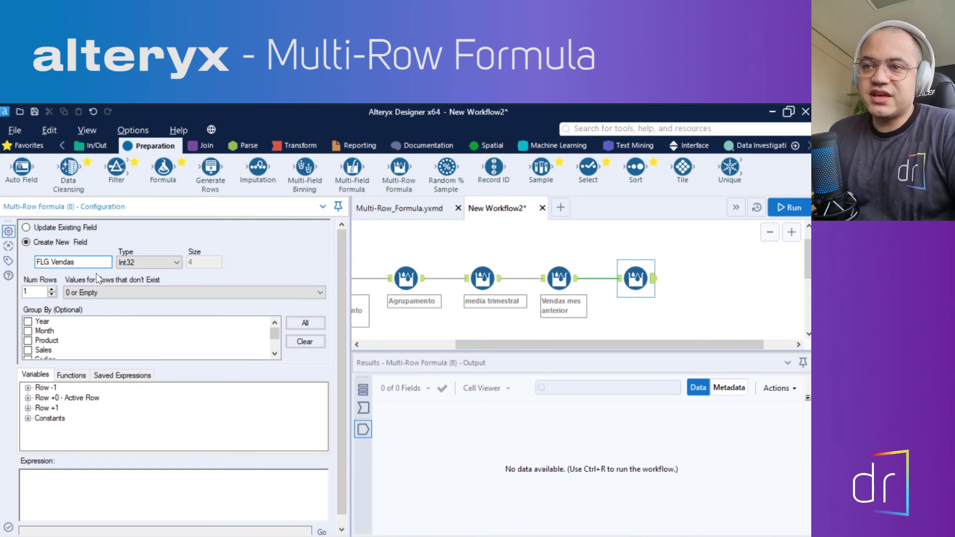
pyautogui.click(142, 263)
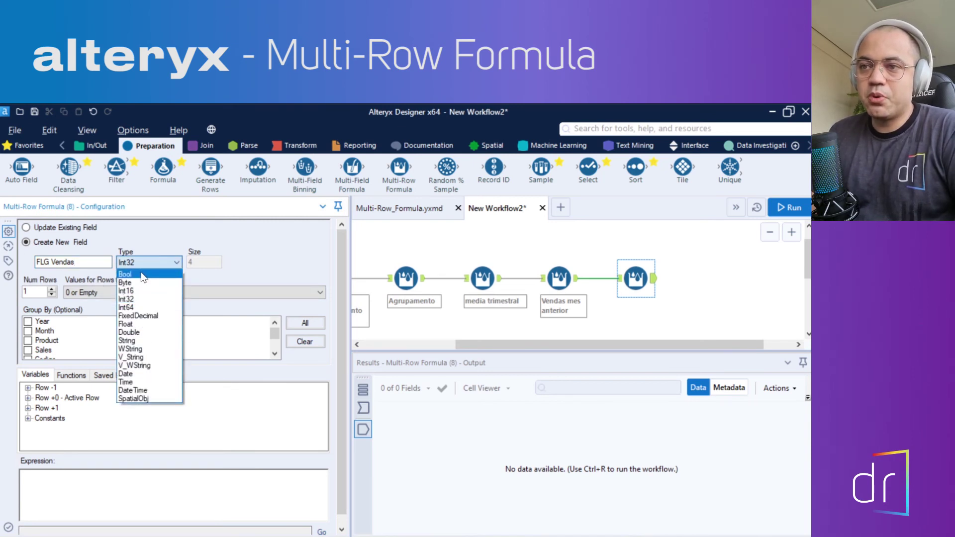
pyautogui.click(143, 275)
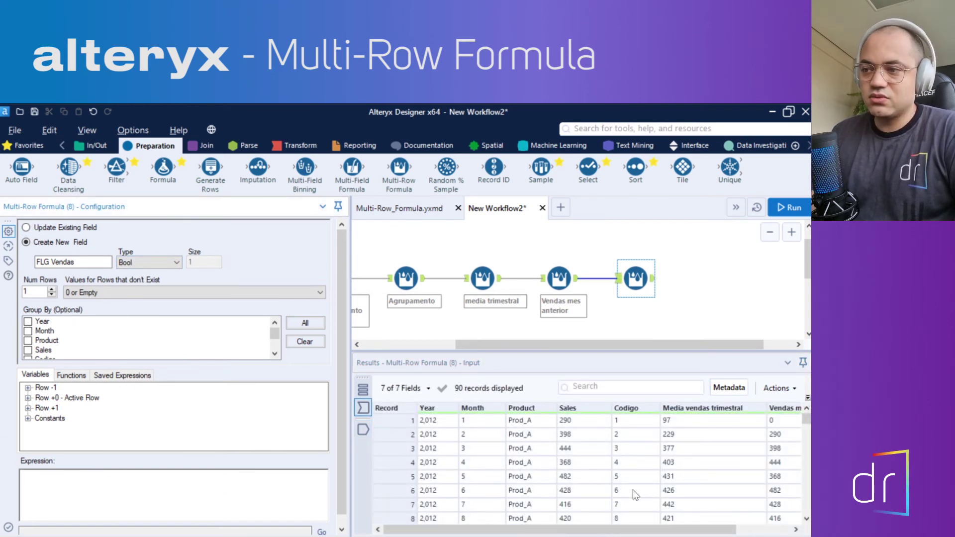
# - Compare Sales with Vendas mes anterior for record 2 in the input data of the new tool
pyautogui.moveTo(592, 529); pyautogui.dragTo(648, 529)
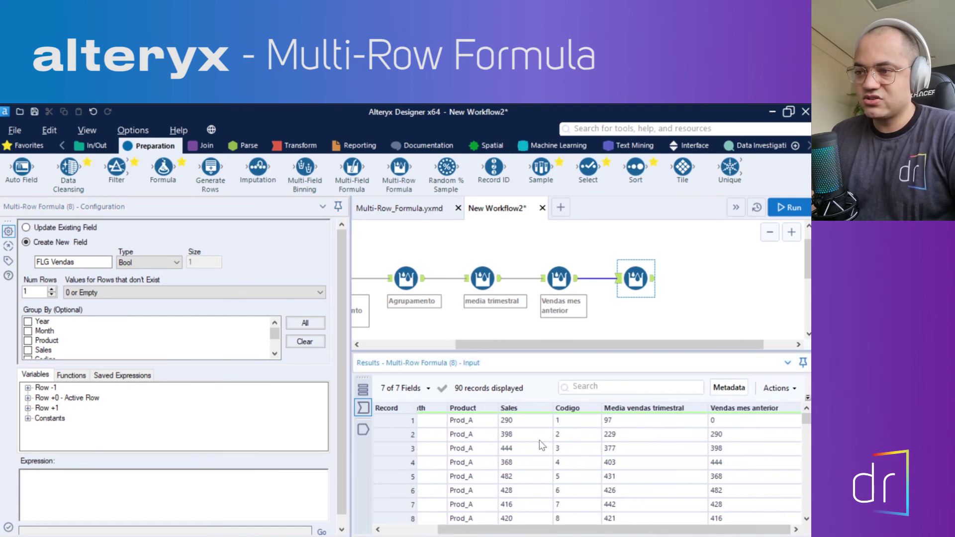
pyautogui.click(512, 435)
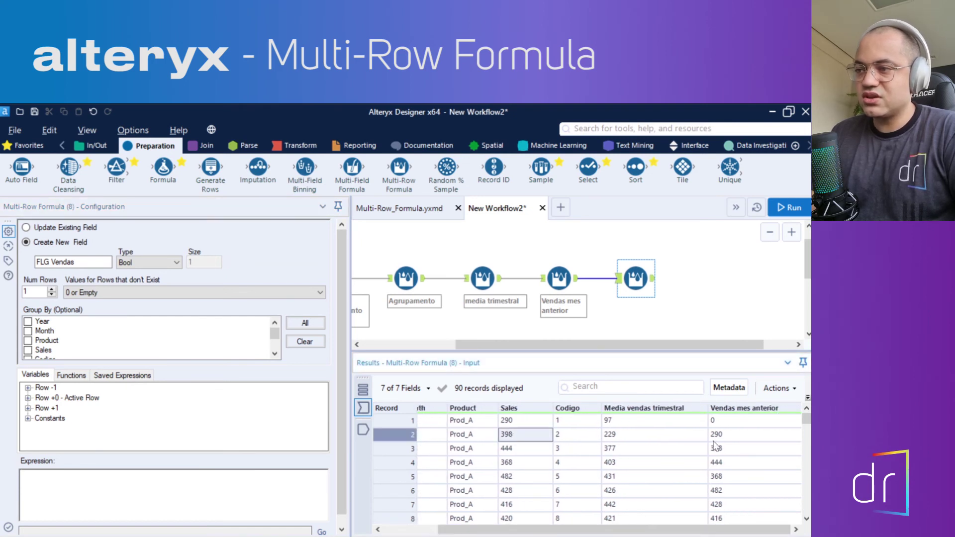
pyautogui.click(730, 435)
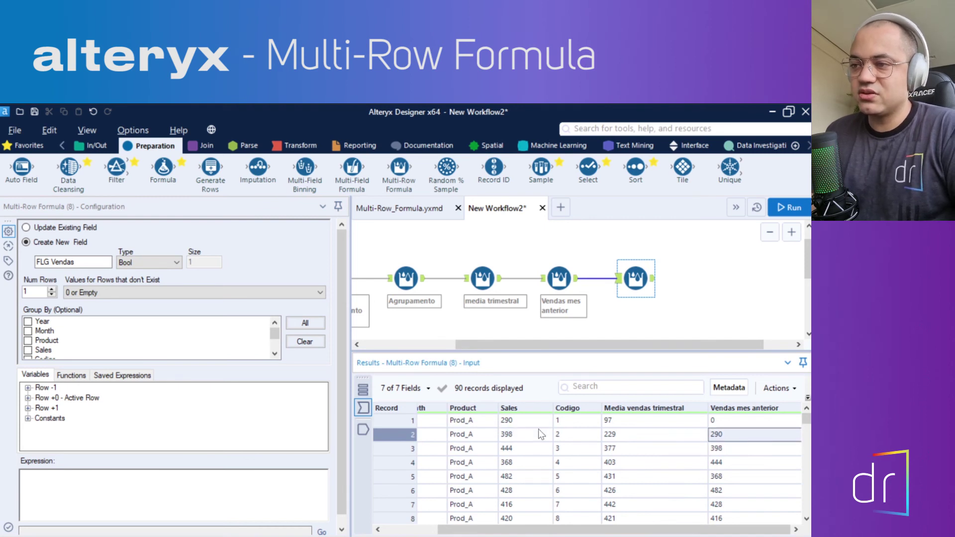
pyautogui.click(518, 437)
pyautogui.click(722, 432)
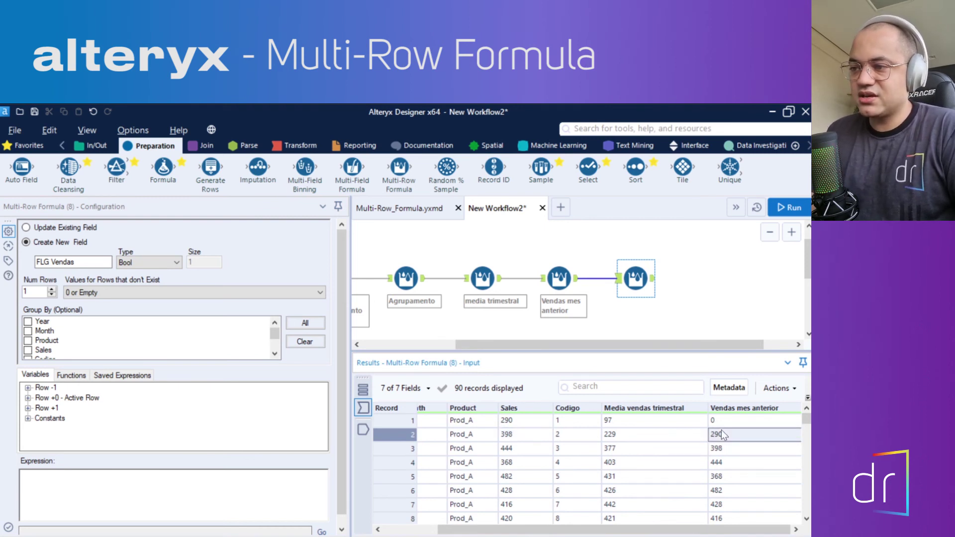
pyautogui.click(510, 437)
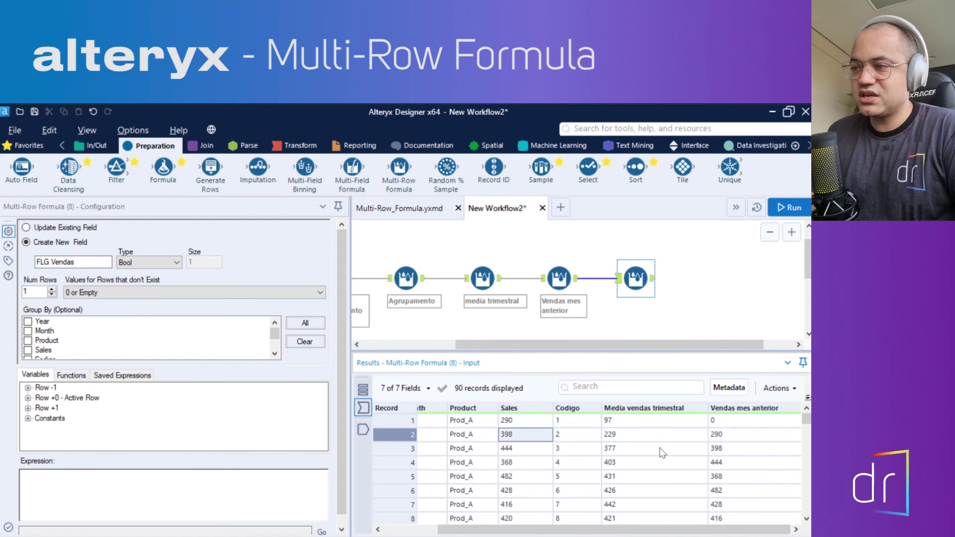
pyautogui.click(730, 438)
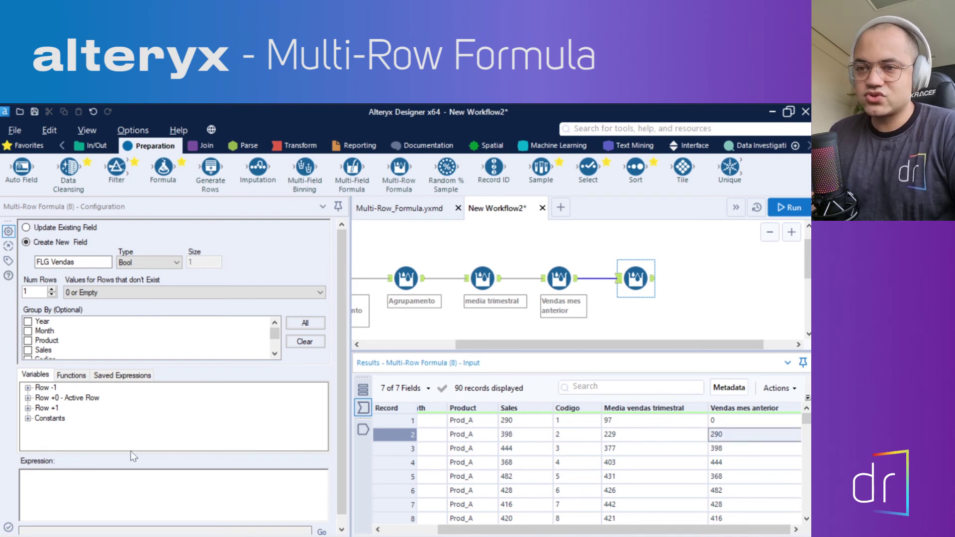
# - Insert the conditional template IF c THEN t ELSE f ENDIF into the FLG Vendas expression
pyautogui.click(71, 376)
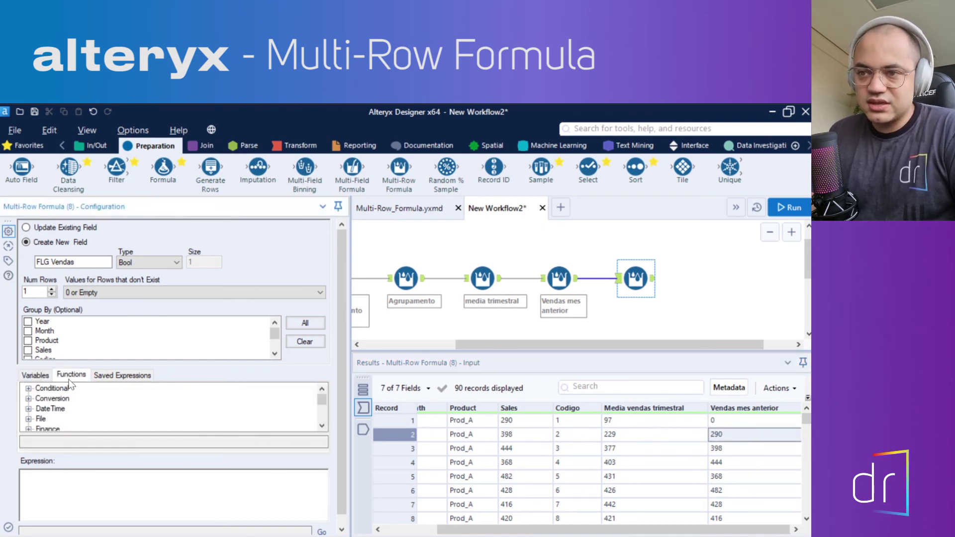
pyautogui.click(28, 389)
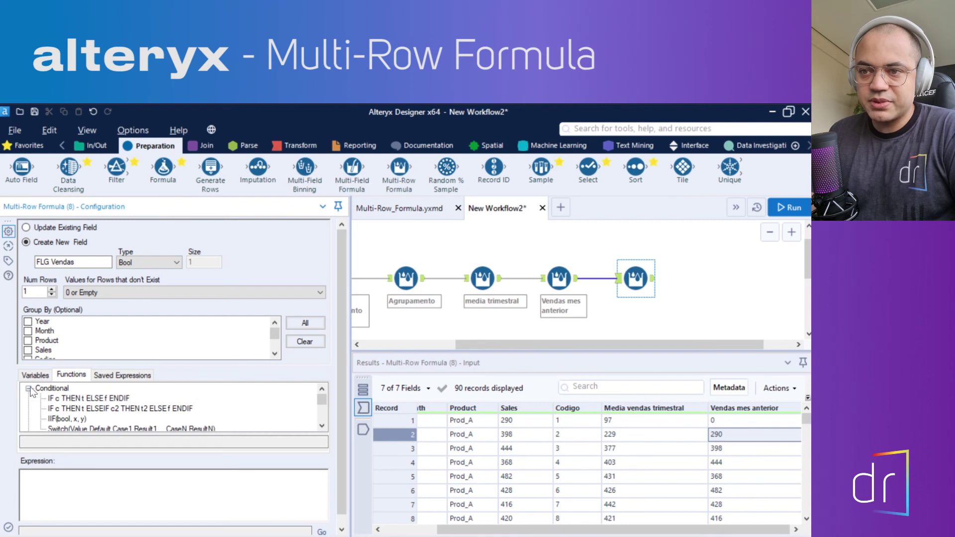
pyautogui.doubleClick(83, 398)
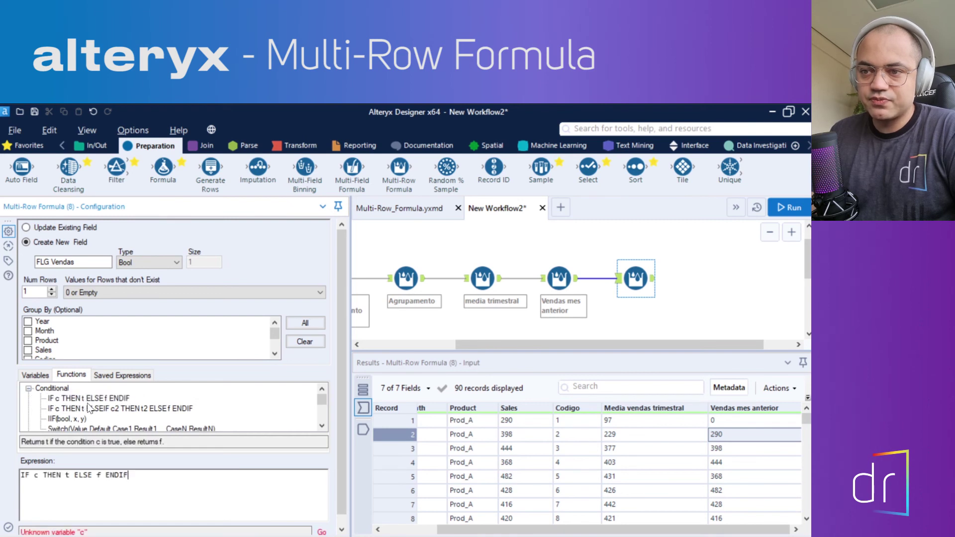
# - Replace the c placeholder in the FLG Vendas expression with the active row's [Sales] followed by the > operator
pyautogui.doubleClick(36, 475)
pyautogui.press('BackSpace')
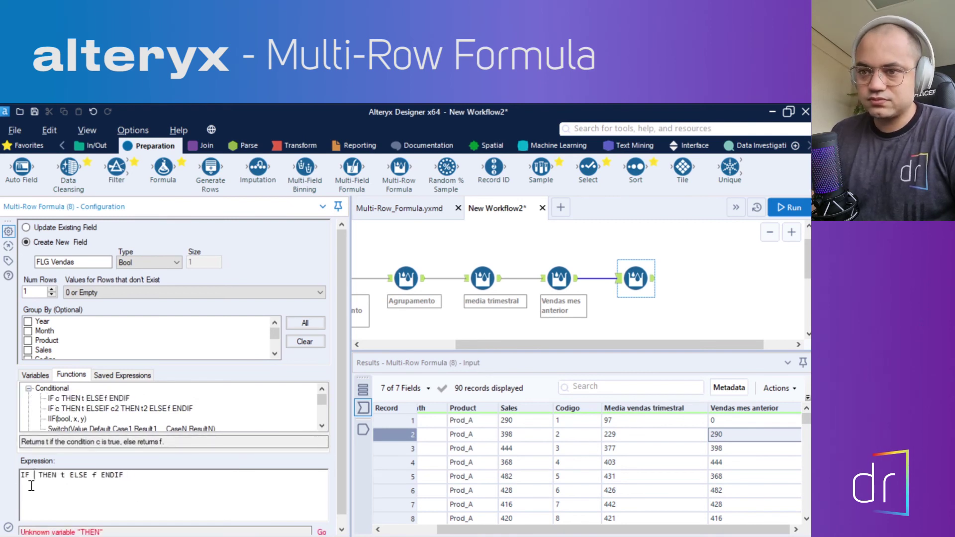
pyautogui.click(46, 379)
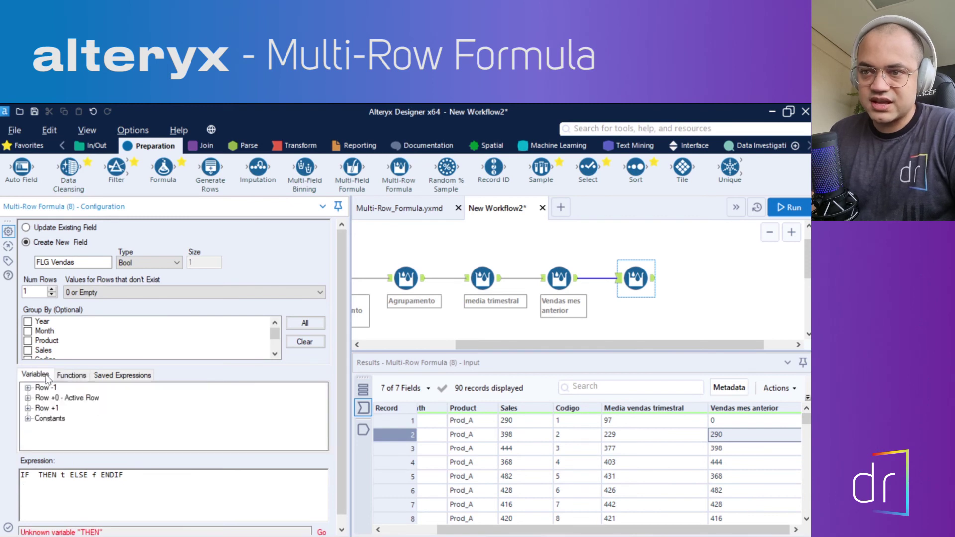
pyautogui.click(28, 398)
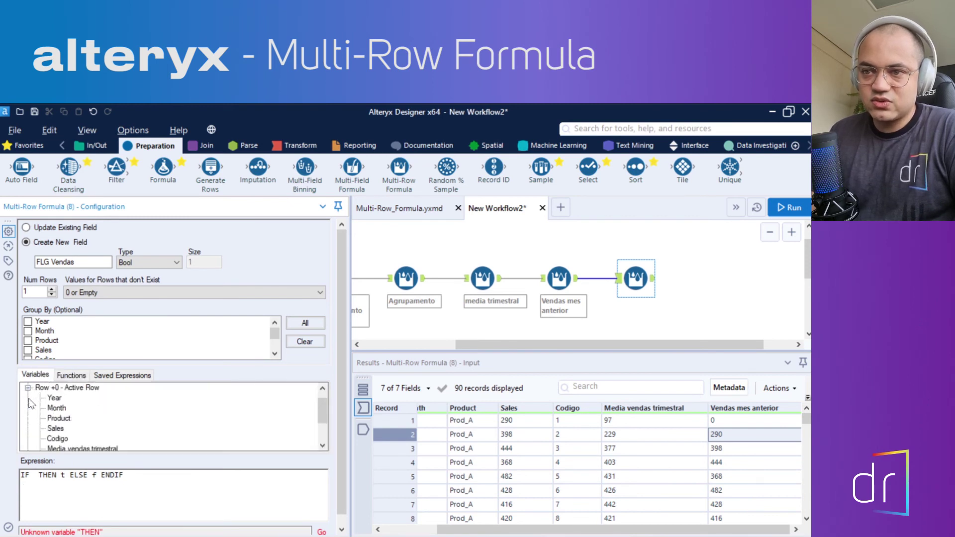
pyautogui.doubleClick(54, 428)
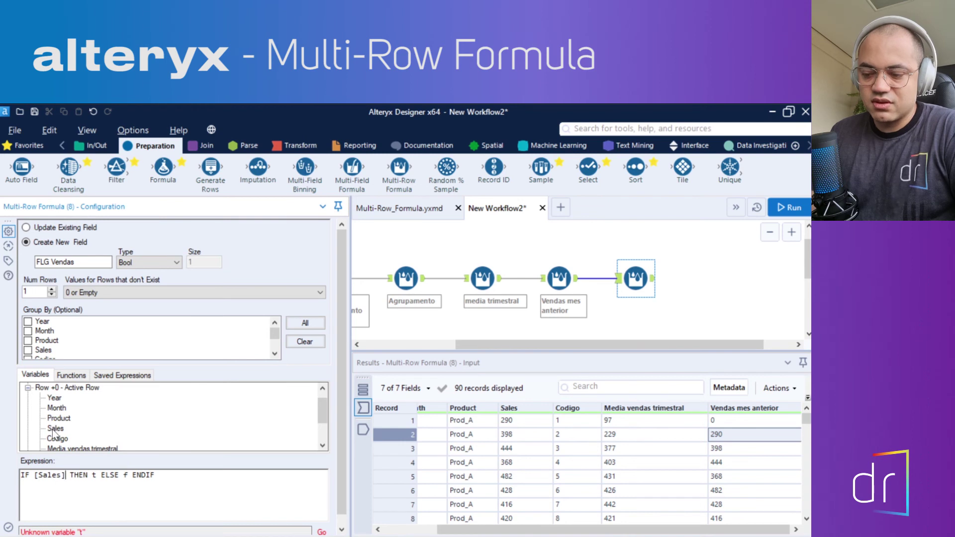
pyautogui.write('>')
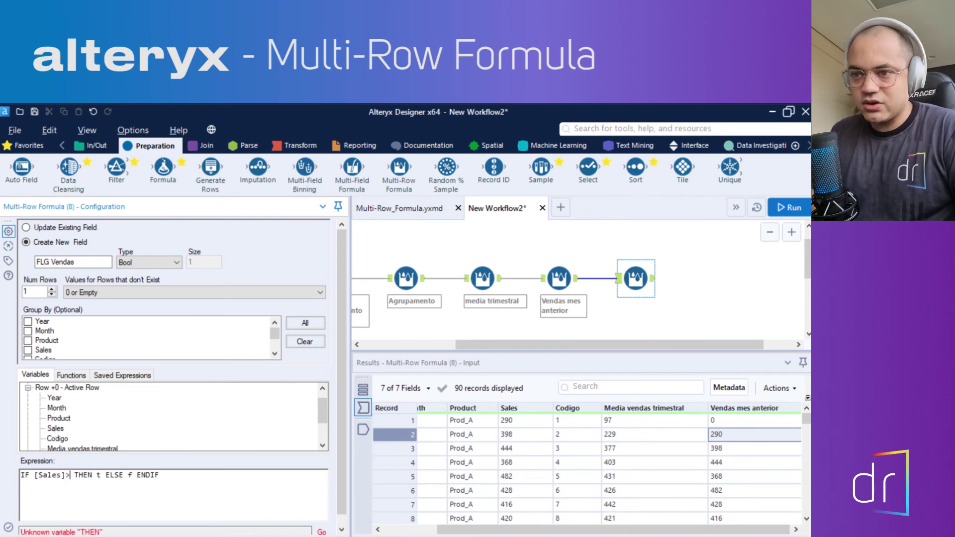
pyautogui.click(28, 392)
pyautogui.click(28, 388)
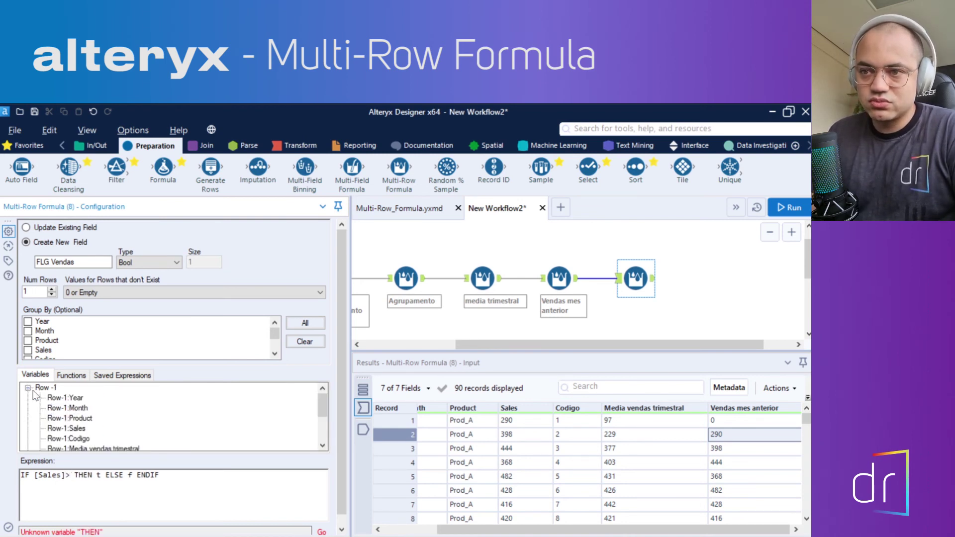
pyautogui.doubleClick(66, 428)
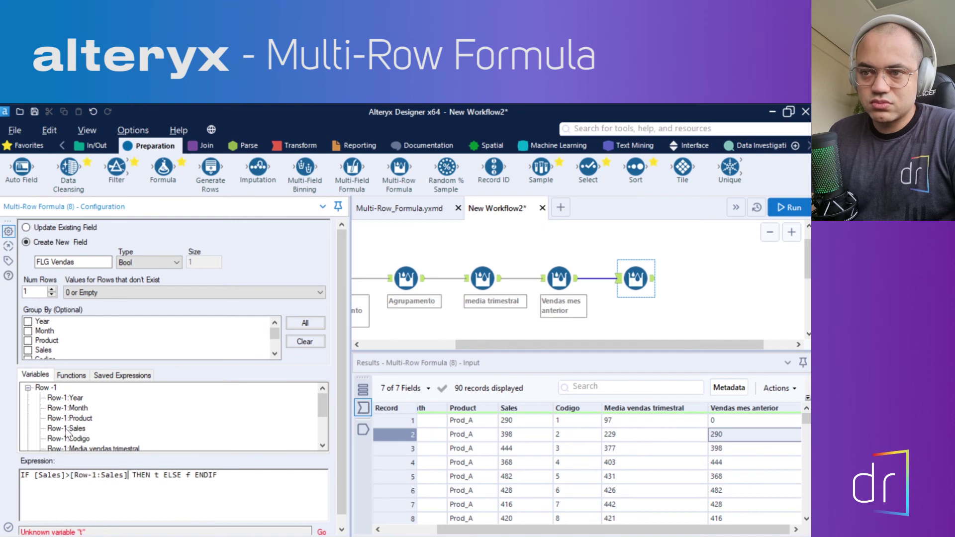
pyautogui.moveTo(128, 475); pyautogui.dragTo(76, 475)
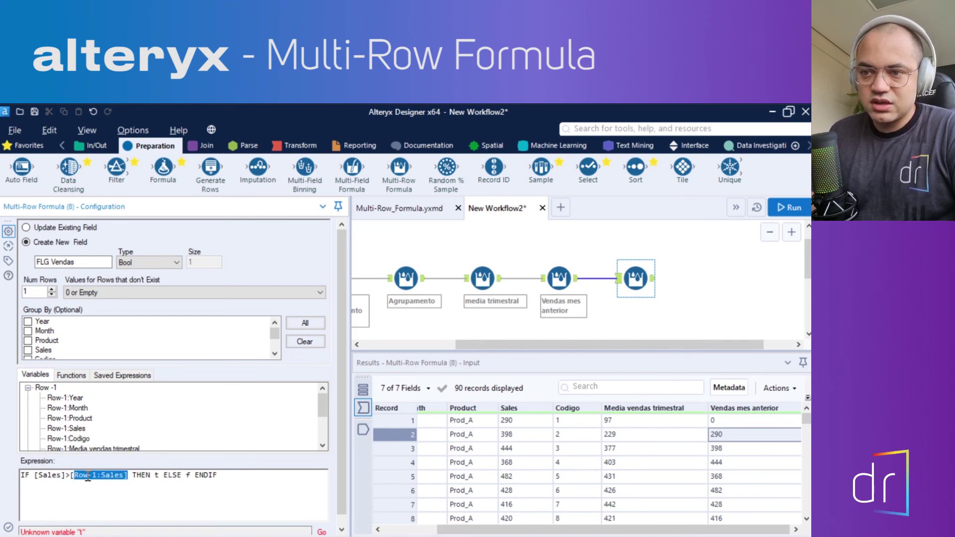
pyautogui.press('BackSpace')
pyautogui.press('BackSpace')
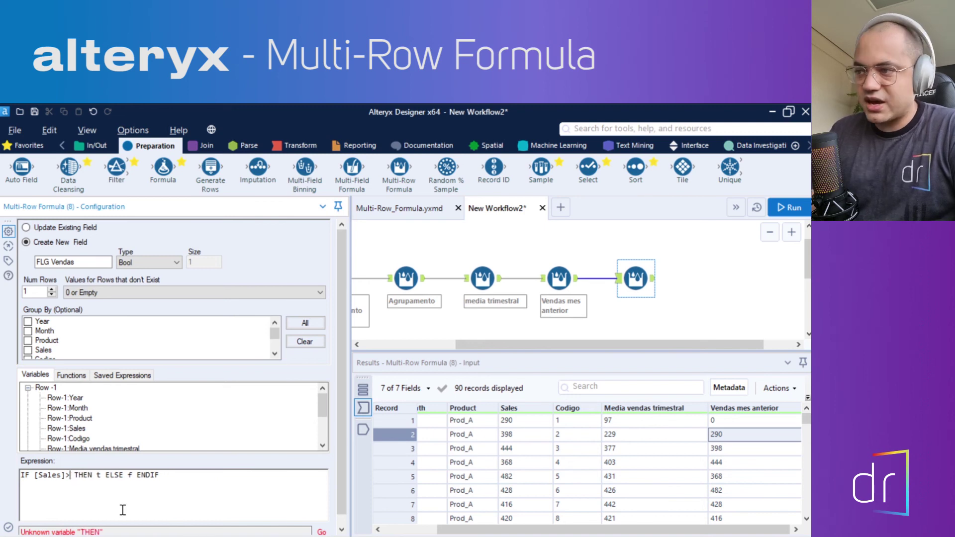
# - Complete the condition with the active row's [Vendas mes anterior] so it reads [Sales]>[Vendas mes anterior]
pyautogui.click(28, 387)
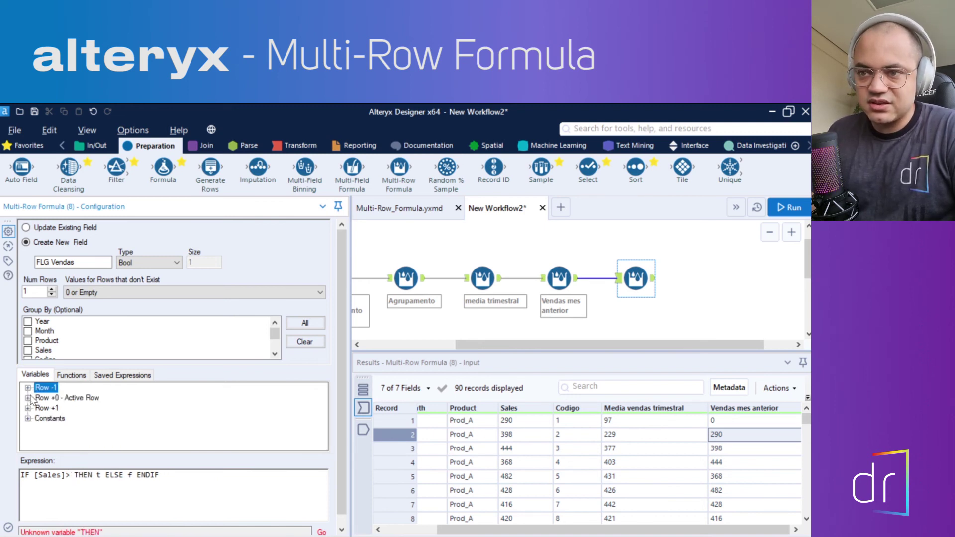
pyautogui.click(29, 398)
pyautogui.scroll(-1, 58, 431)
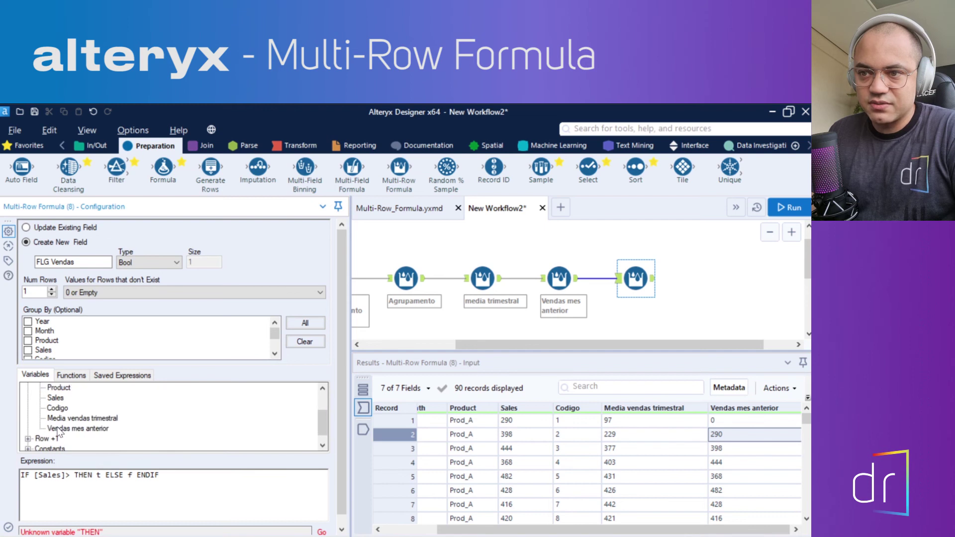
pyautogui.doubleClick(58, 428)
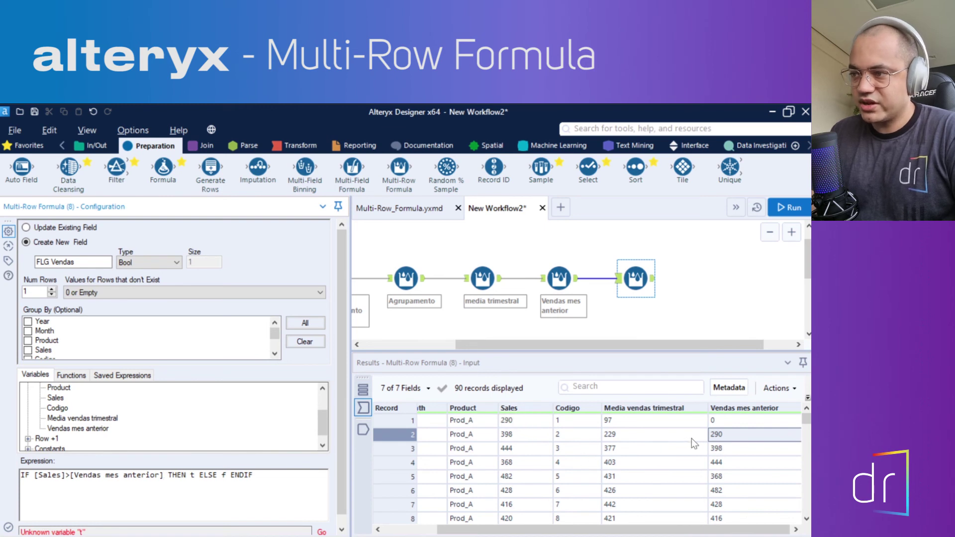
pyautogui.scroll(2, 59, 423)
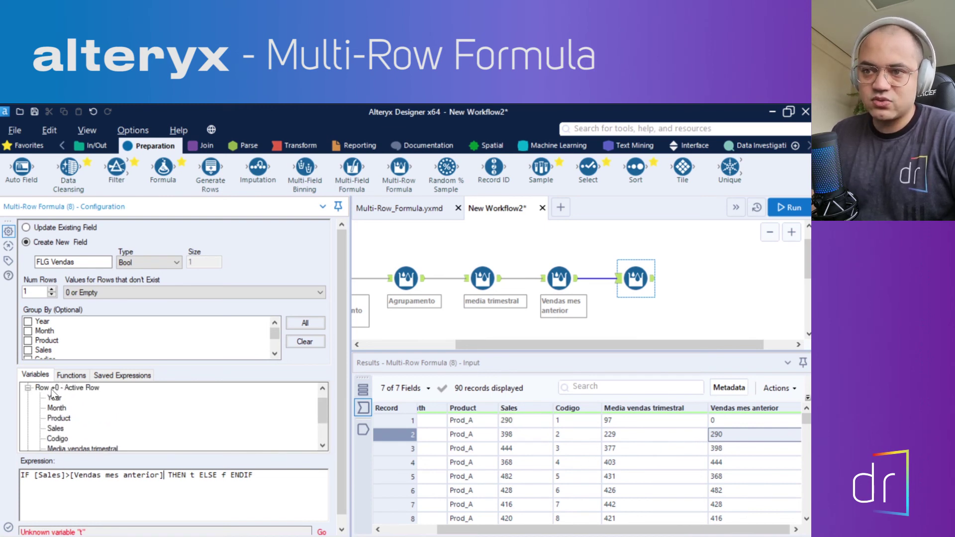
pyautogui.click(45, 478)
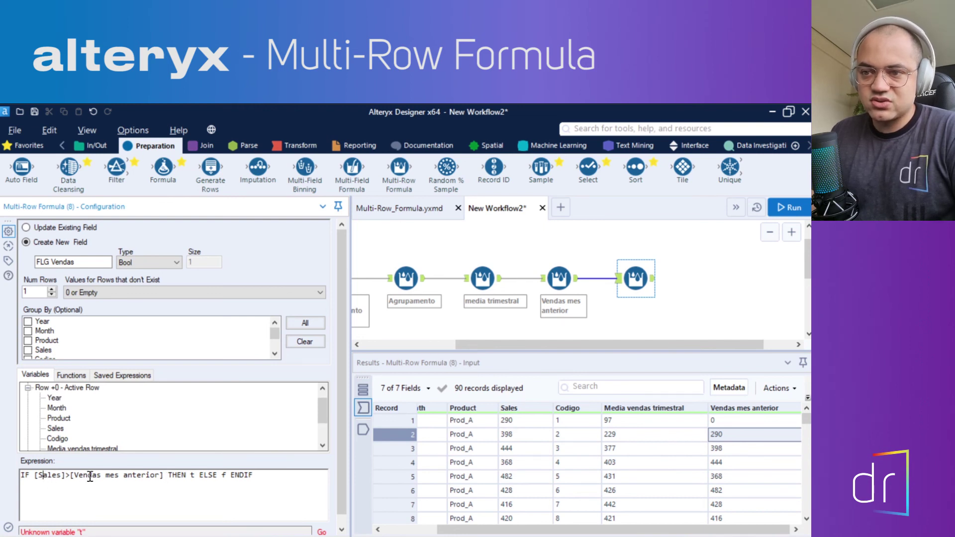
# - Set the FLG Vendas expression to return 1 after THEN and 0 after ELSE
pyautogui.doubleClick(192, 476)
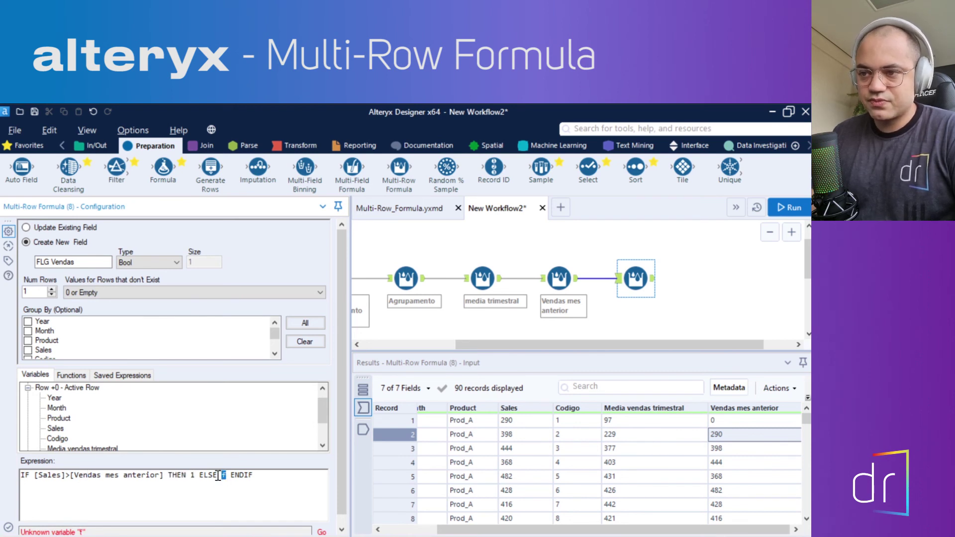
pyautogui.write('0')
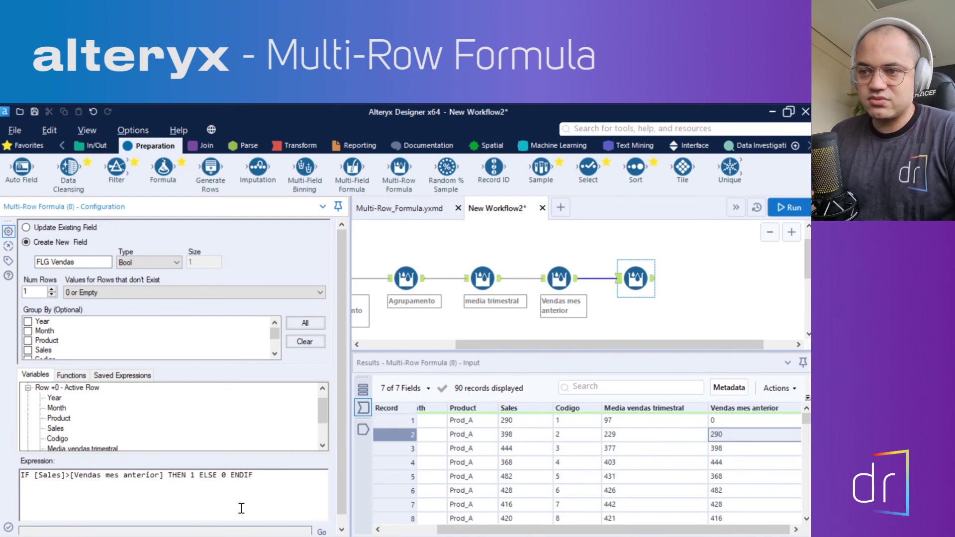
pyautogui.click(192, 476)
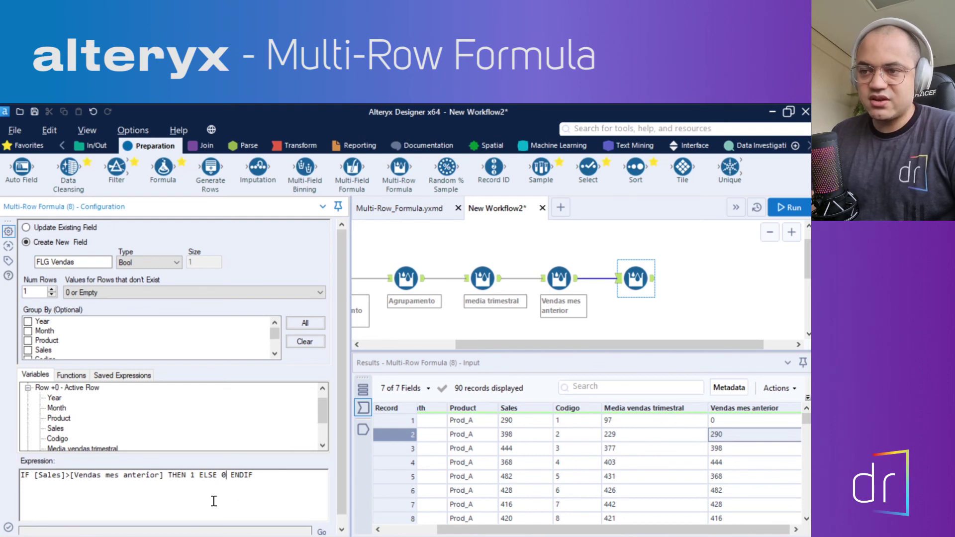
pyautogui.click(133, 265)
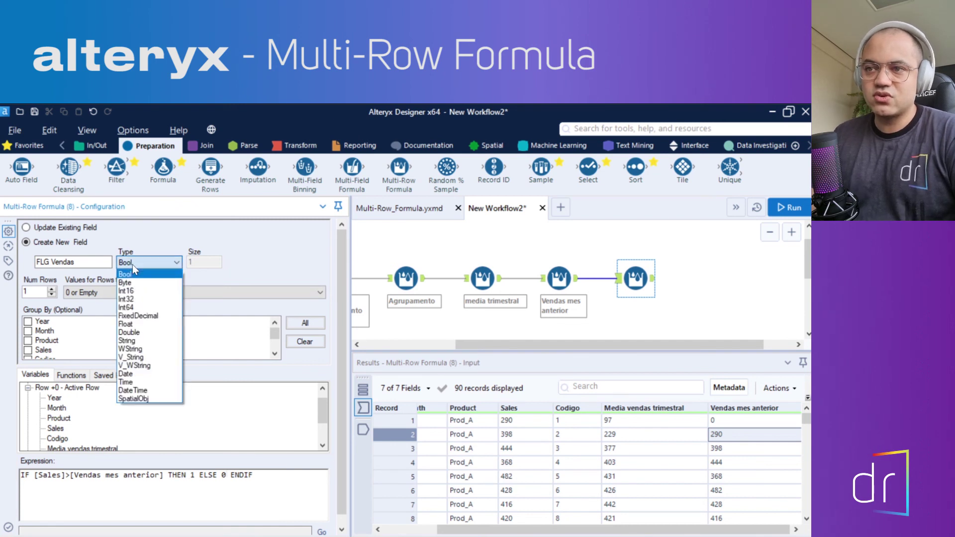
pyautogui.click(133, 264)
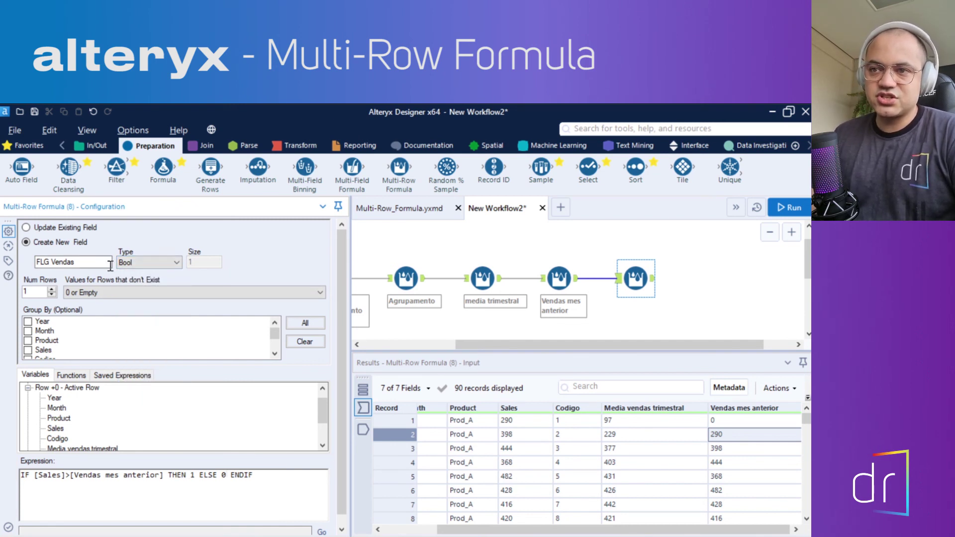
pyautogui.click(149, 263)
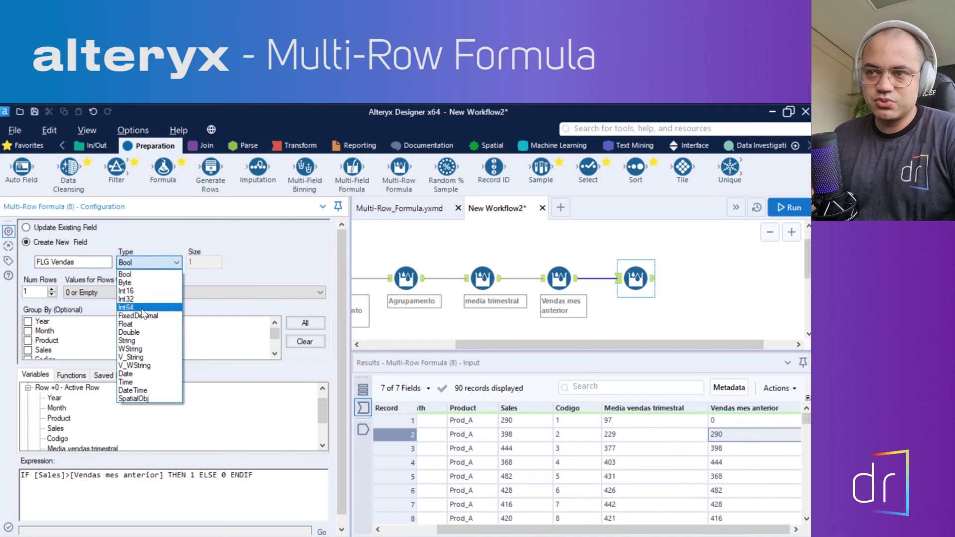
pyautogui.click(139, 275)
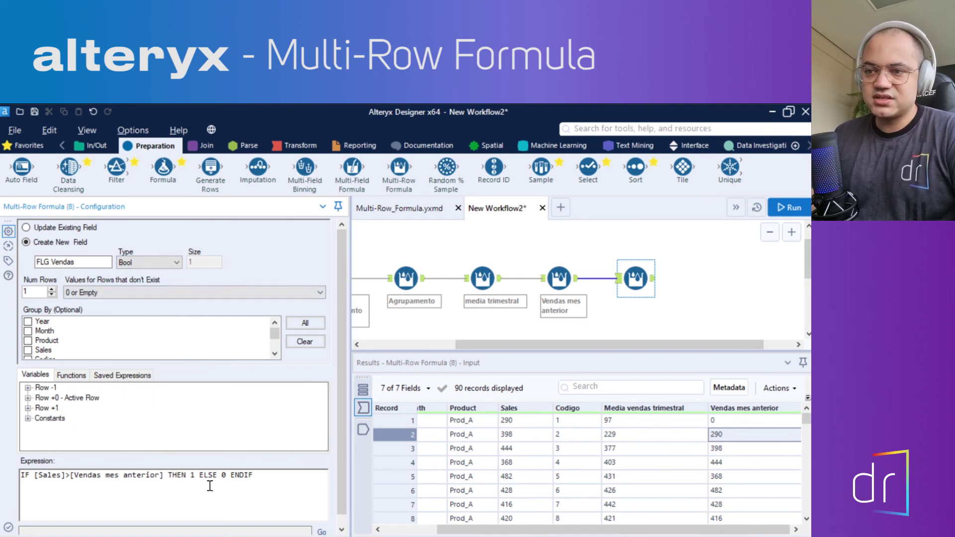
# - Run the workflow and display the FLG Vendas column in the last Multi-Row Formula tool's output
pyautogui.click(790, 208)
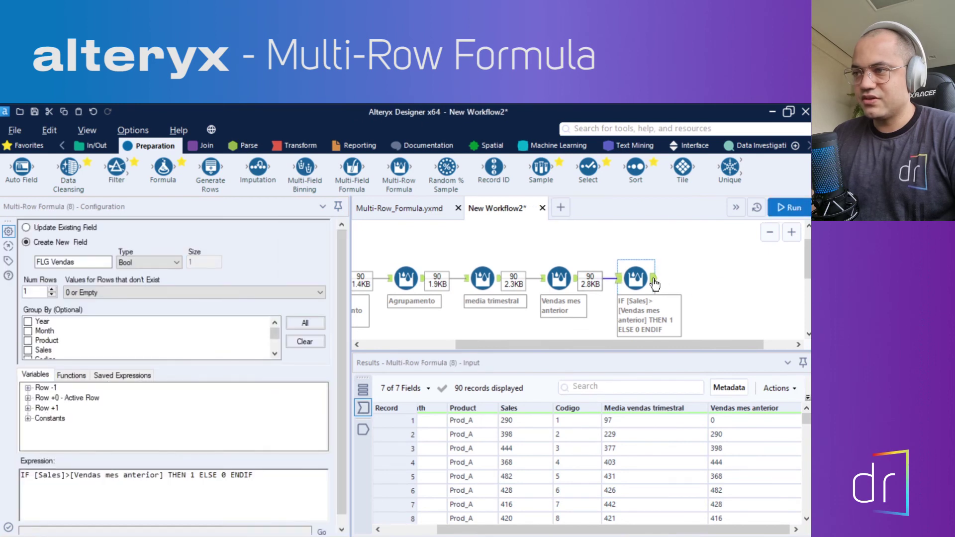
pyautogui.click(654, 280)
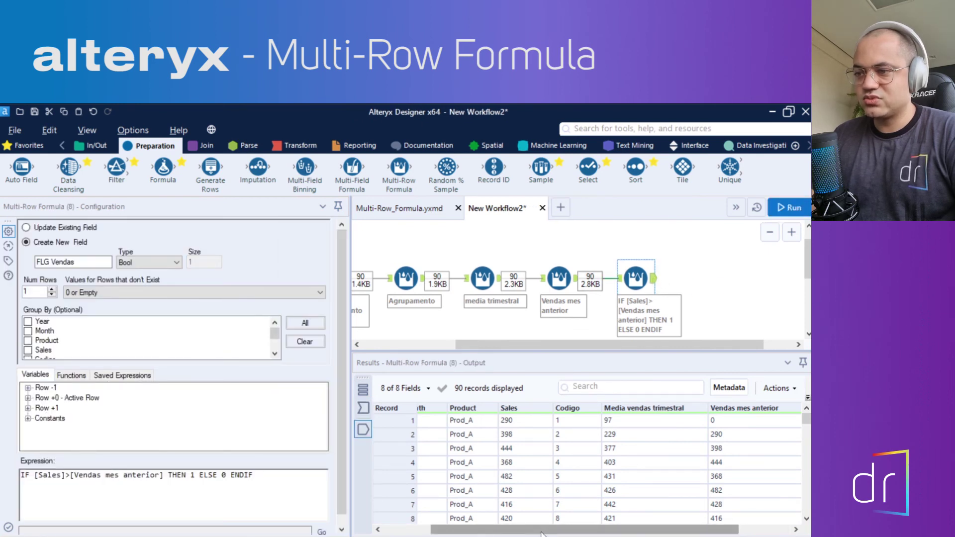
pyautogui.moveTo(542, 532); pyautogui.dragTo(620, 521)
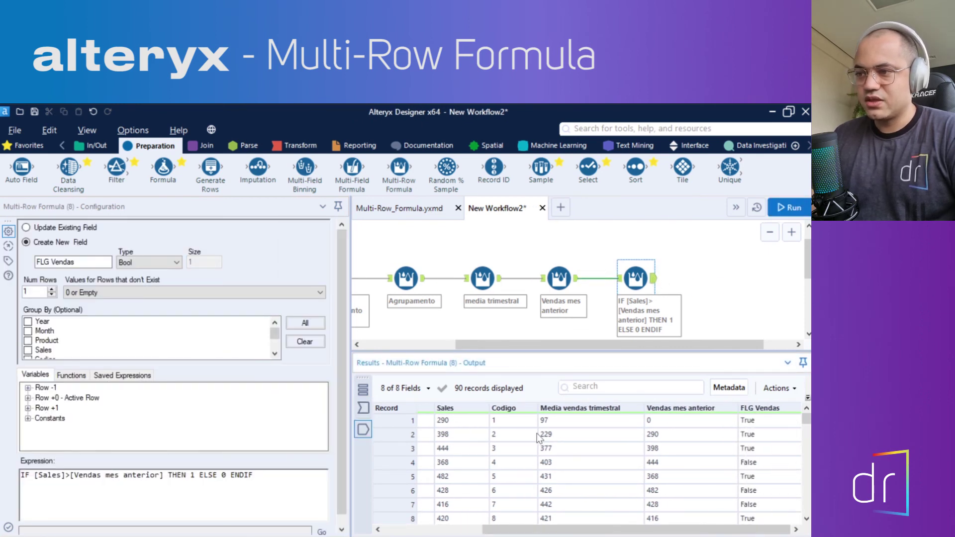
# - Check FLG Vendas against Sales and Vendas mes anterior for records 2 and 4, and look through further output records
pyautogui.click(468, 436)
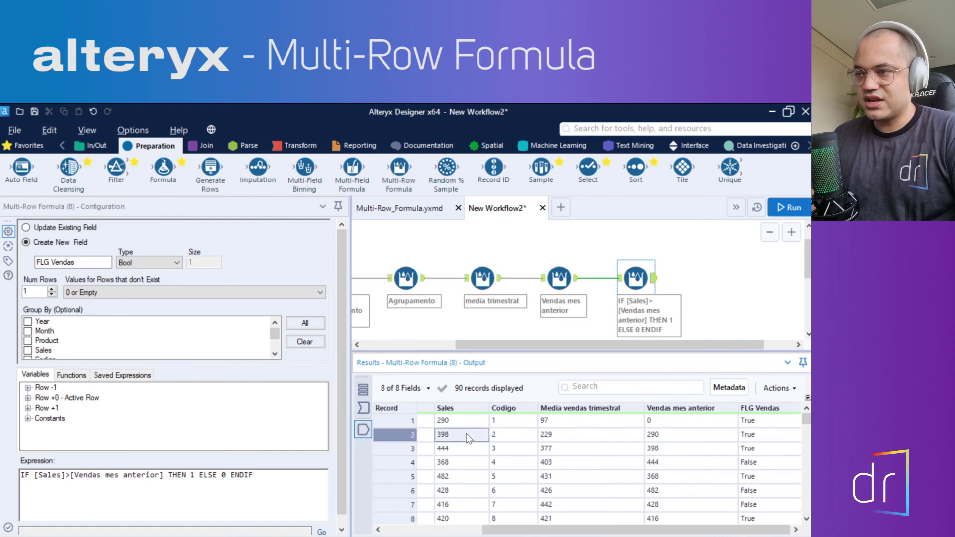
pyautogui.click(662, 433)
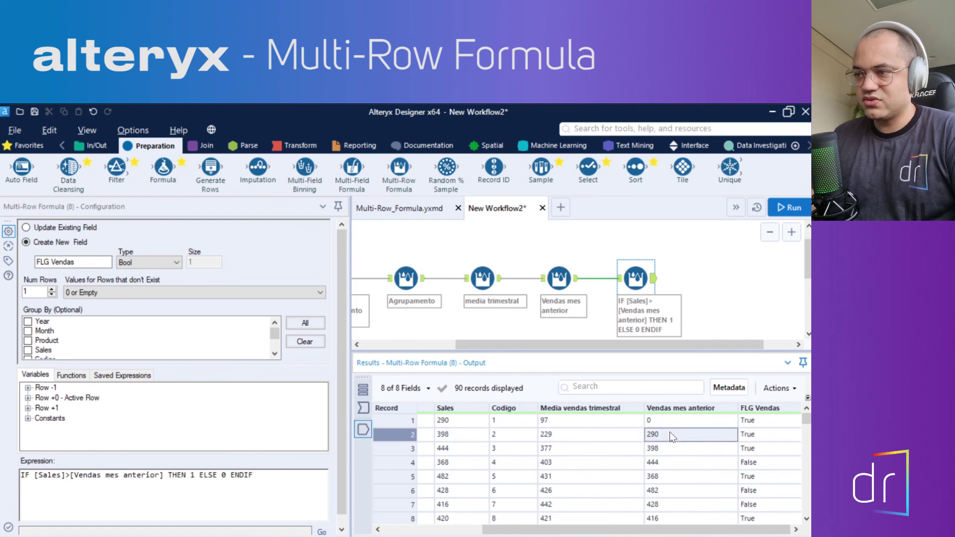
pyautogui.click(747, 437)
pyautogui.click(742, 464)
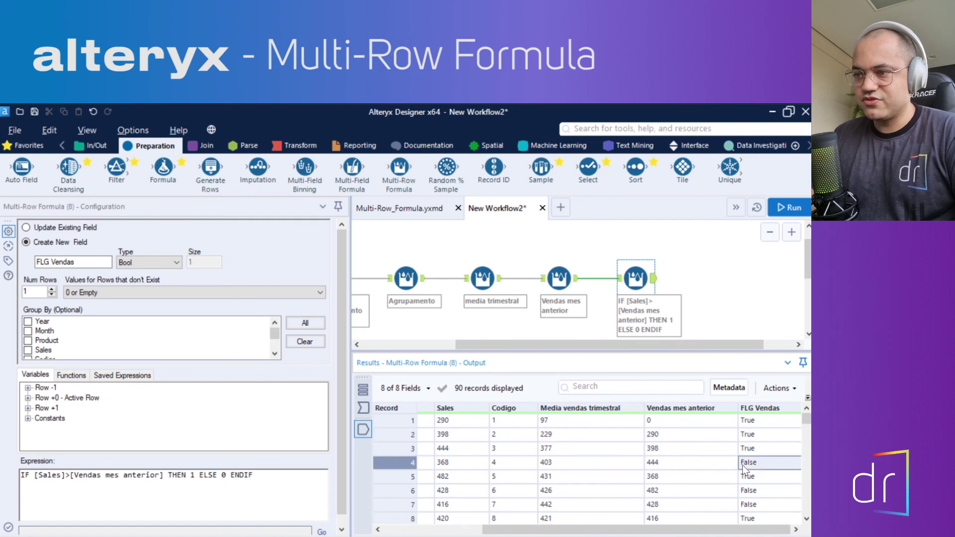
pyautogui.click(439, 465)
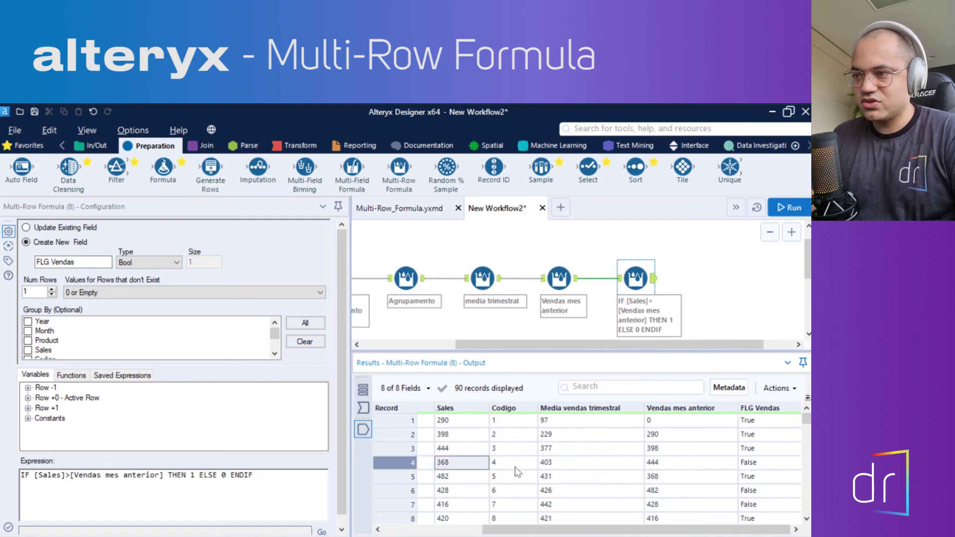
pyautogui.click(657, 465)
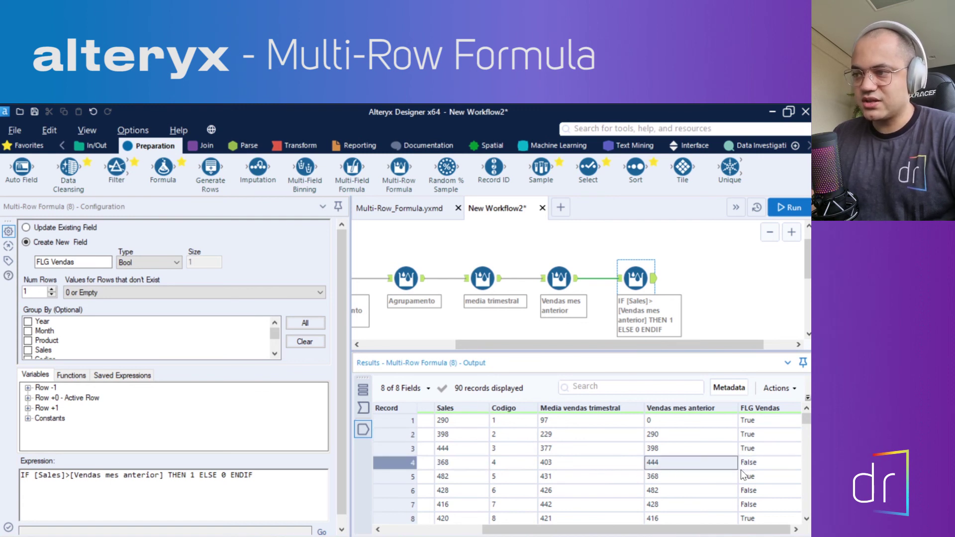
pyautogui.click(754, 464)
pyautogui.scroll(-10, 756, 434)
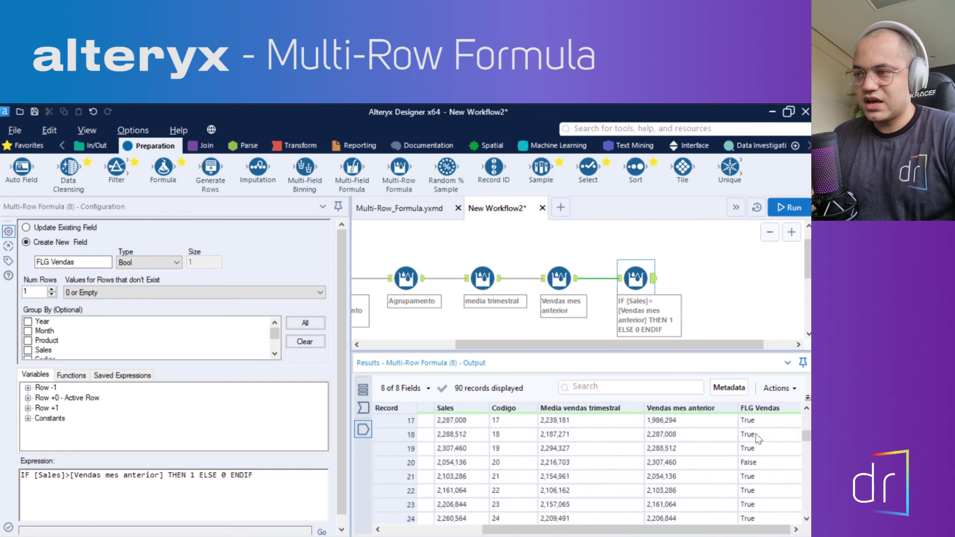
pyautogui.scroll(10, 756, 434)
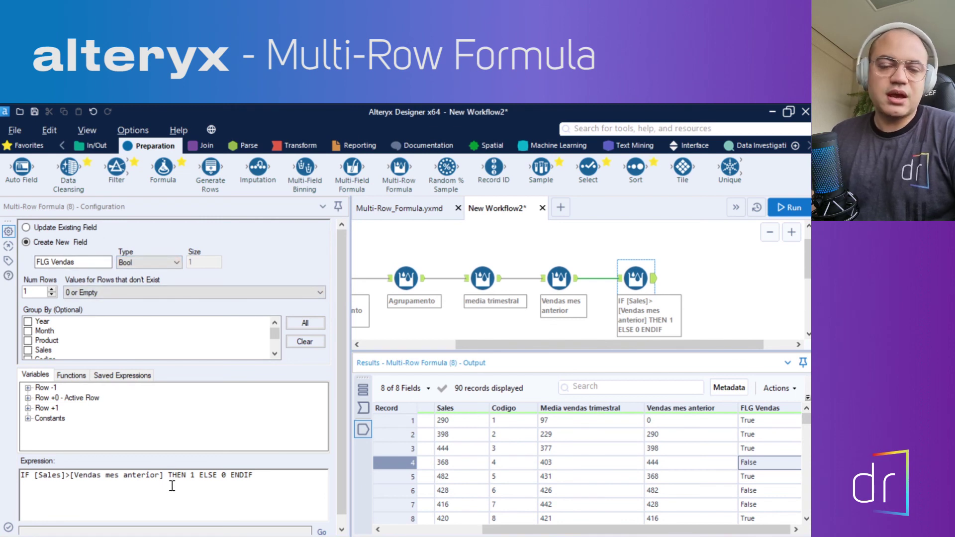
pyautogui.click(158, 263)
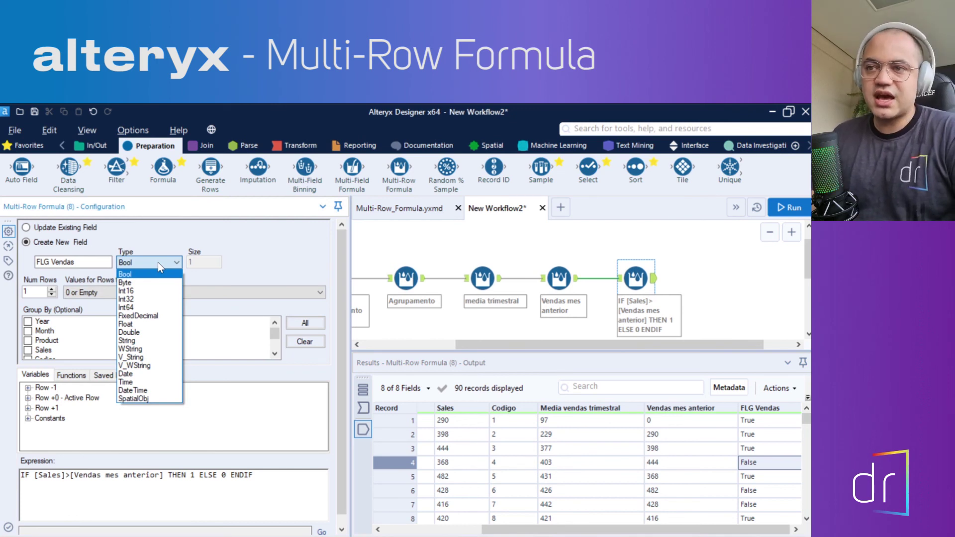
pyautogui.click(150, 274)
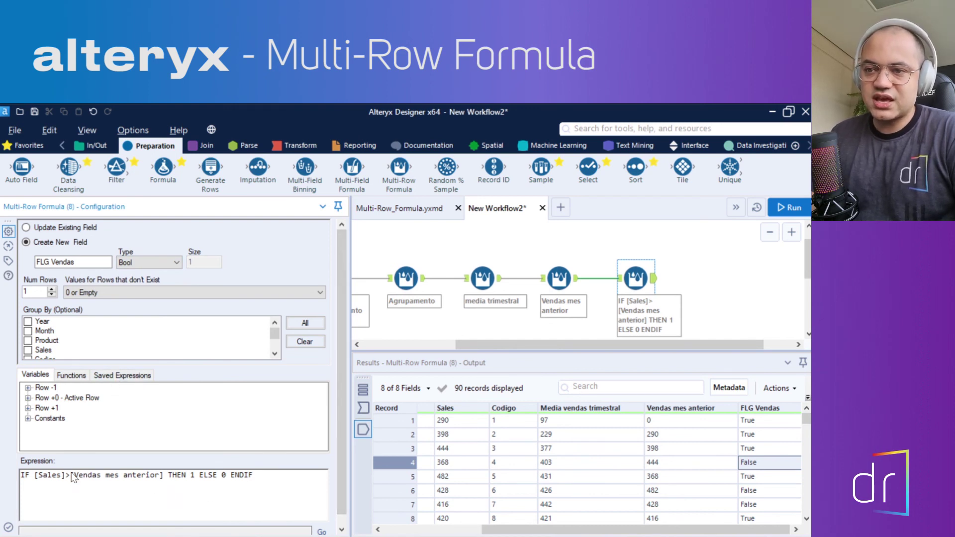
# - Save the IF [Sales]>[Vendas mes anterior] expression under the name FLG_Vendas and expand the list of saved expressions
pyautogui.click(112, 377)
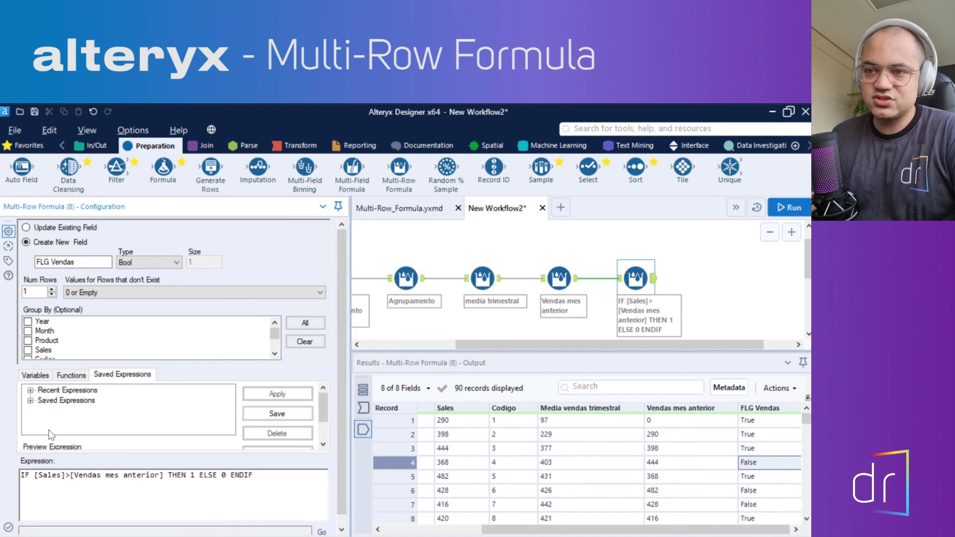
pyautogui.click(294, 416)
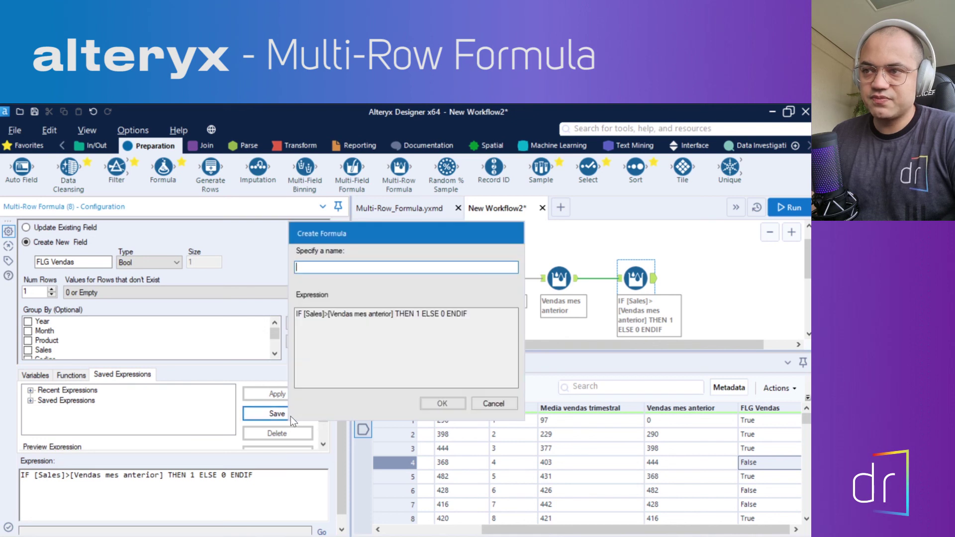
pyautogui.write('F')
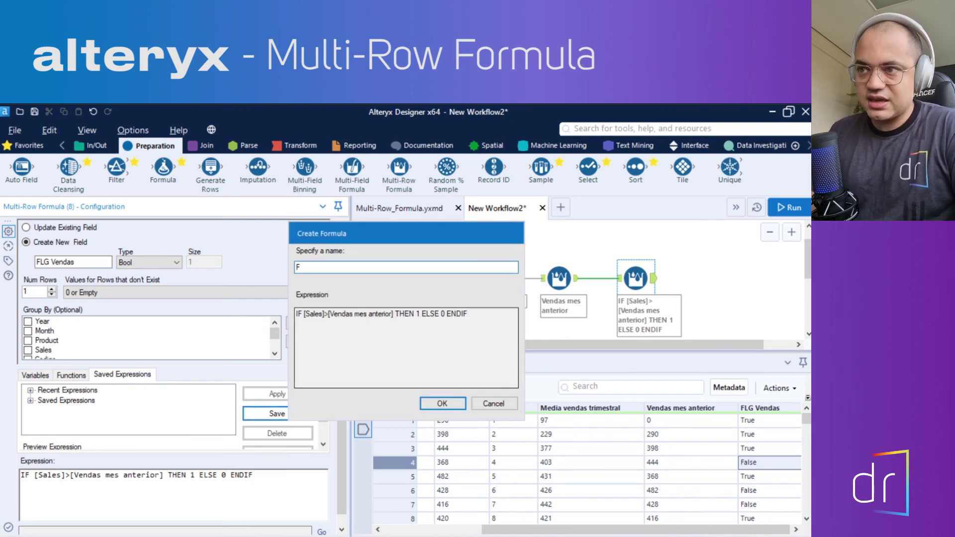
pyautogui.write('LG_V')
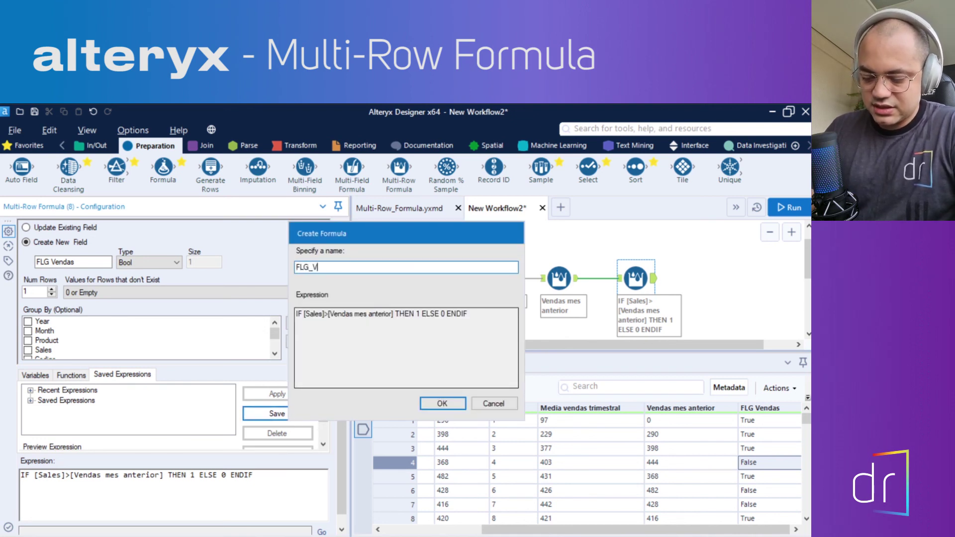
pyautogui.write('endas')
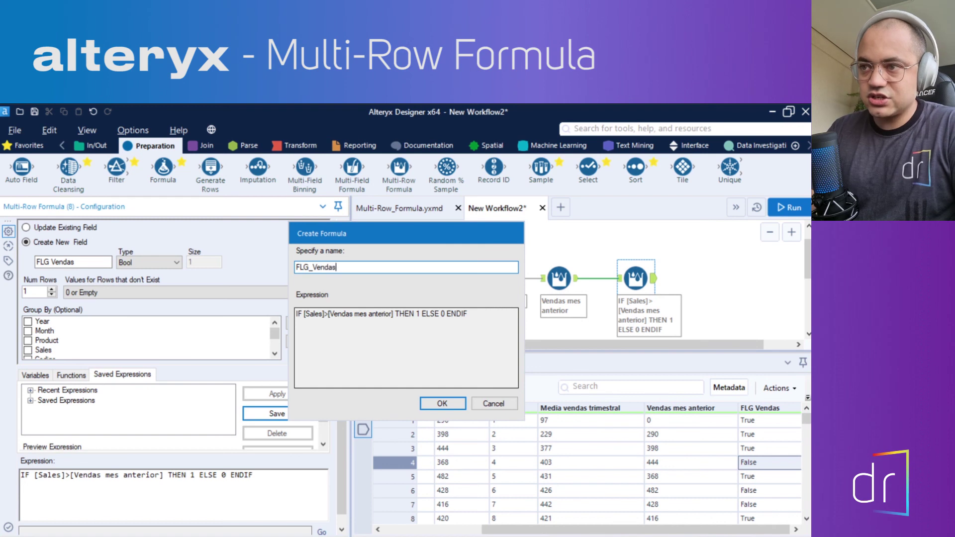
pyautogui.click(440, 404)
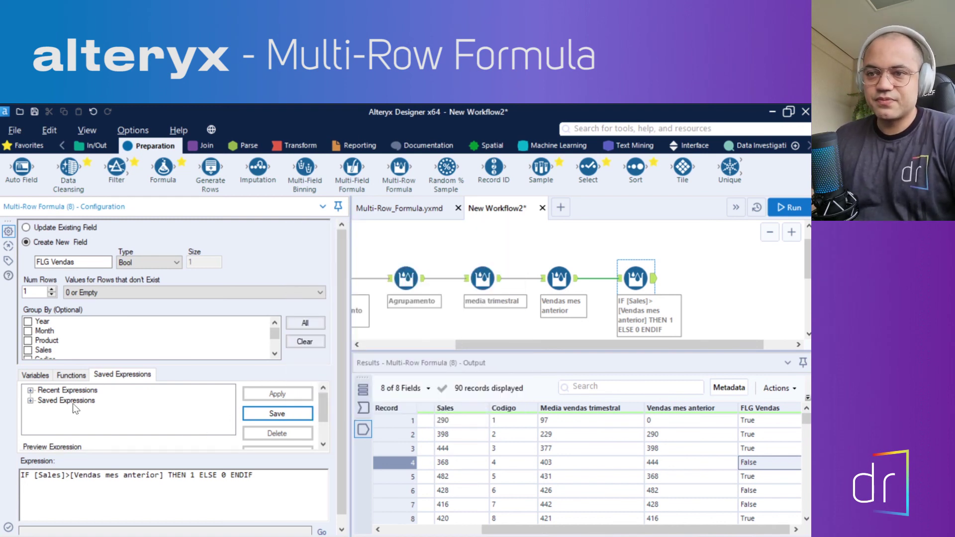
pyautogui.click(30, 401)
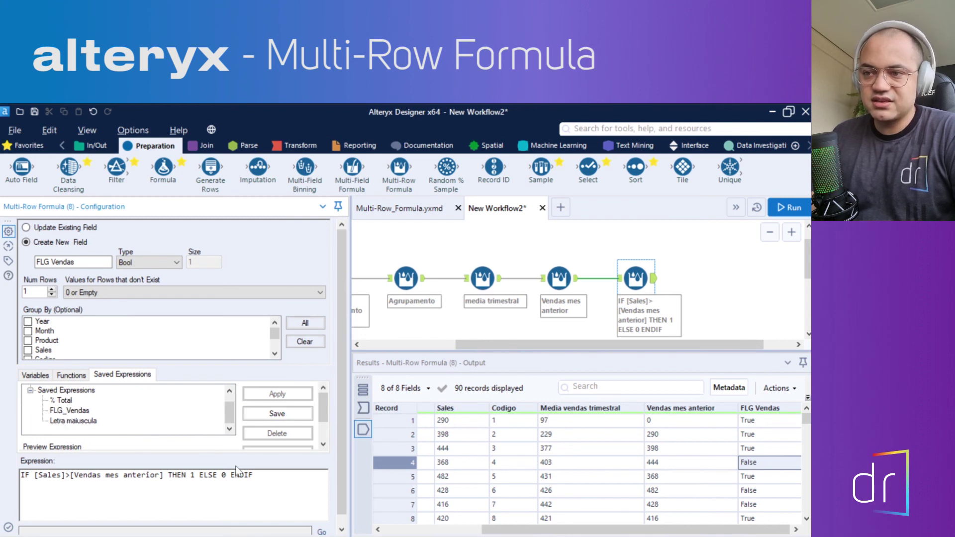
pyautogui.moveTo(253, 475); pyautogui.dragTo(2, 490)
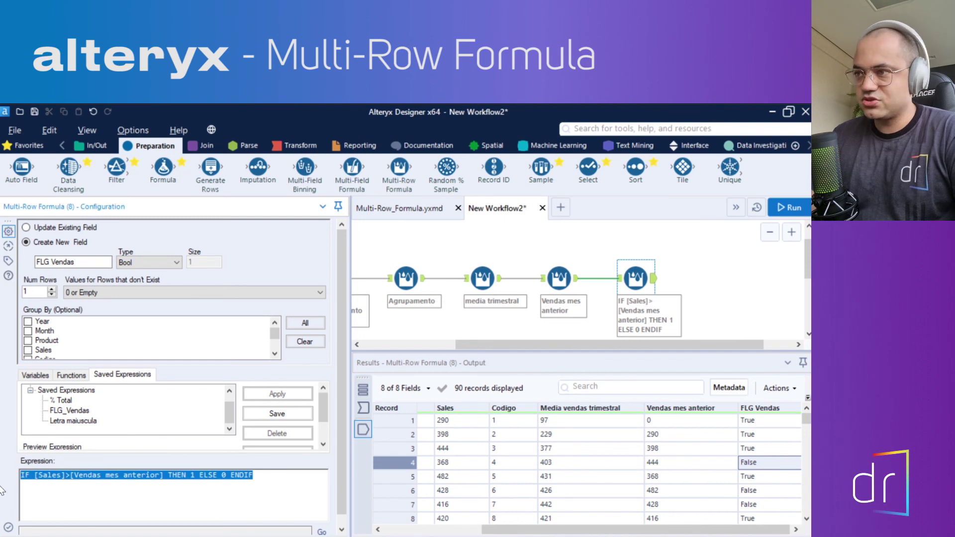
# - Add another Multi-Row Formula tool after the FLG Vendas tool, keeping a new field with its type set to Bool
pyautogui.click(730, 271)
pyautogui.moveTo(400, 168); pyautogui.dragTo(706, 280)
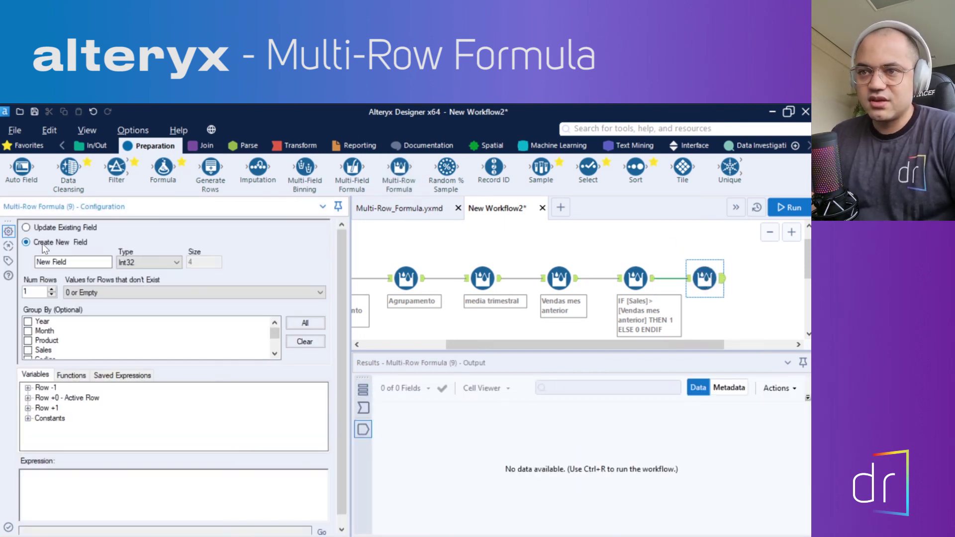
pyautogui.click(67, 262)
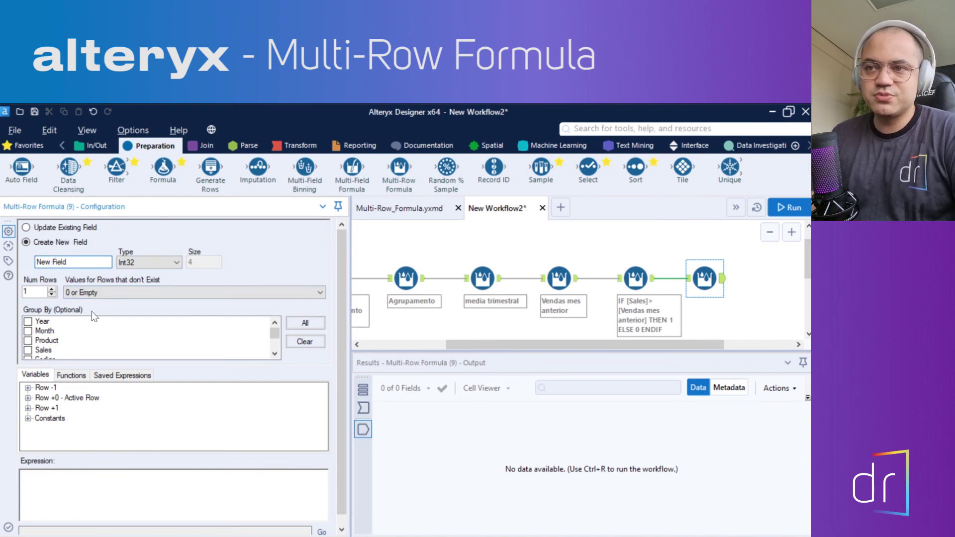
pyautogui.click(142, 263)
pyautogui.click(144, 274)
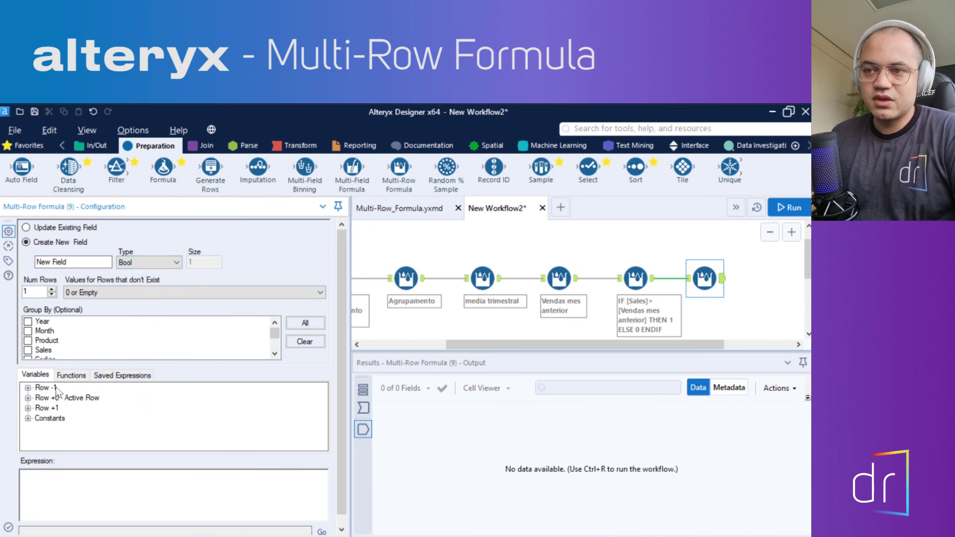
# - Load the saved expression FLG_Vendas into the new Multi-Row Formula tool's expression
pyautogui.click(72, 376)
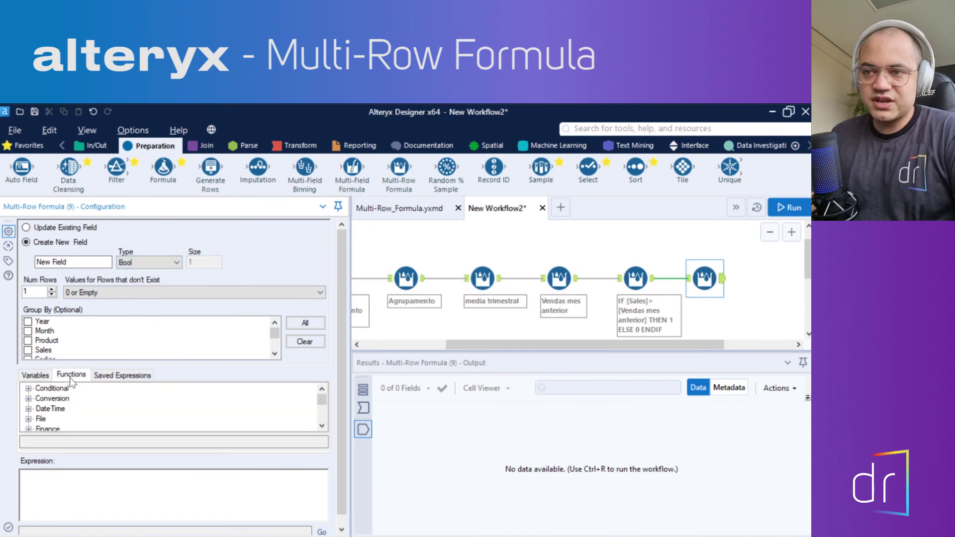
pyautogui.click(35, 375)
pyautogui.click(106, 377)
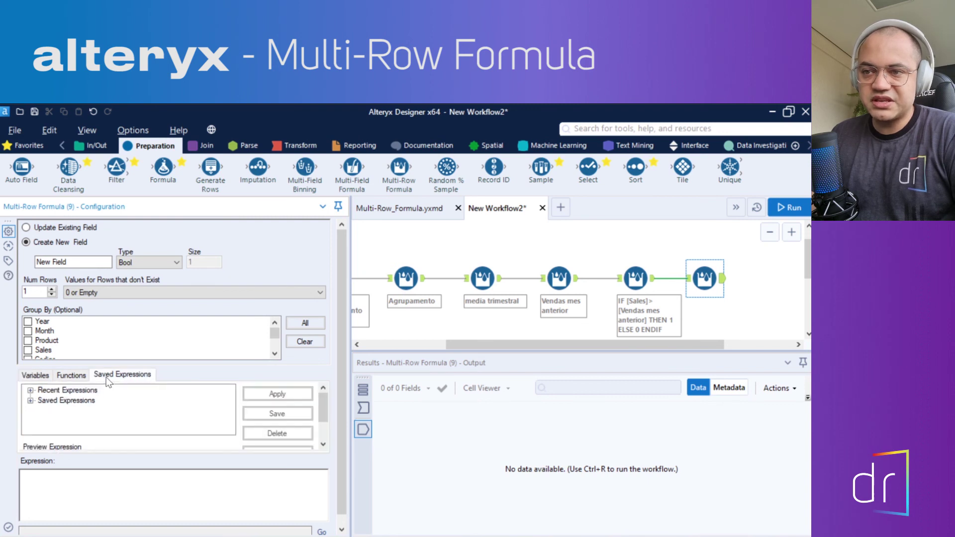
pyautogui.click(30, 401)
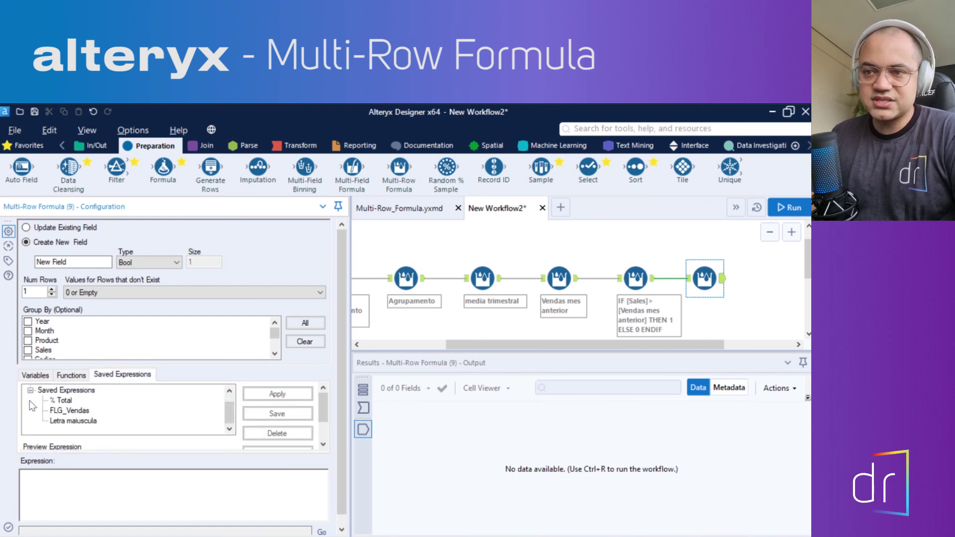
pyautogui.doubleClick(61, 410)
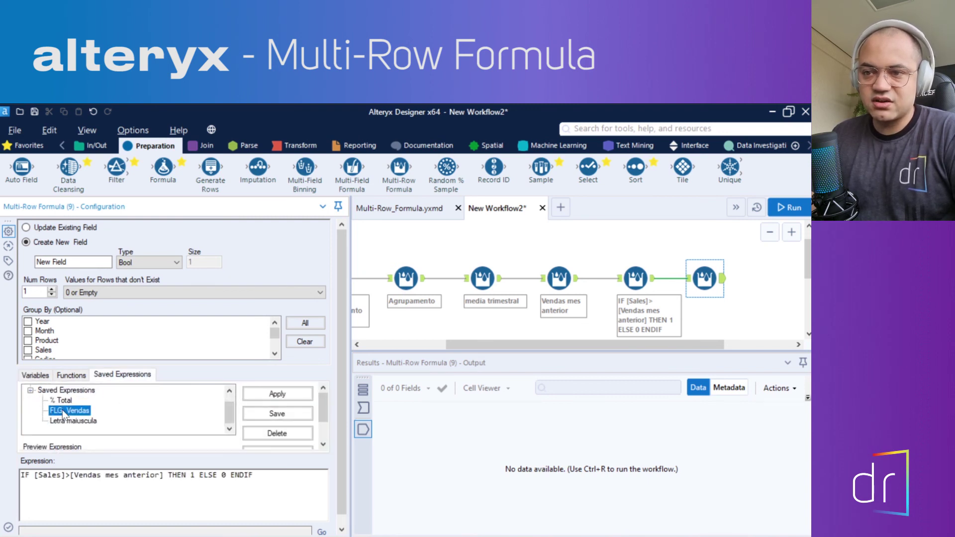
pyautogui.click(230, 476)
pyautogui.moveTo(268, 476); pyautogui.dragTo(25, 477)
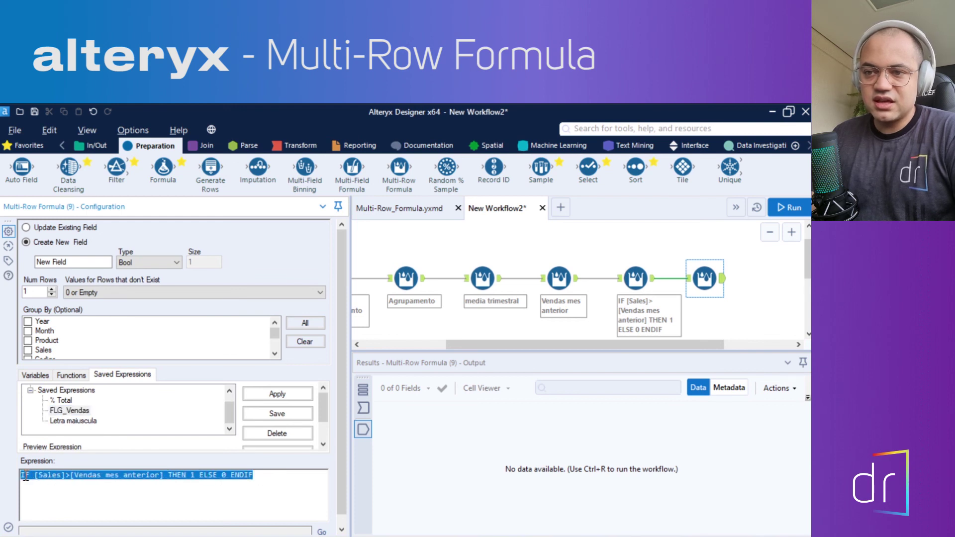
pyautogui.click(22, 479)
pyautogui.hotkey('ctrl', 'a')
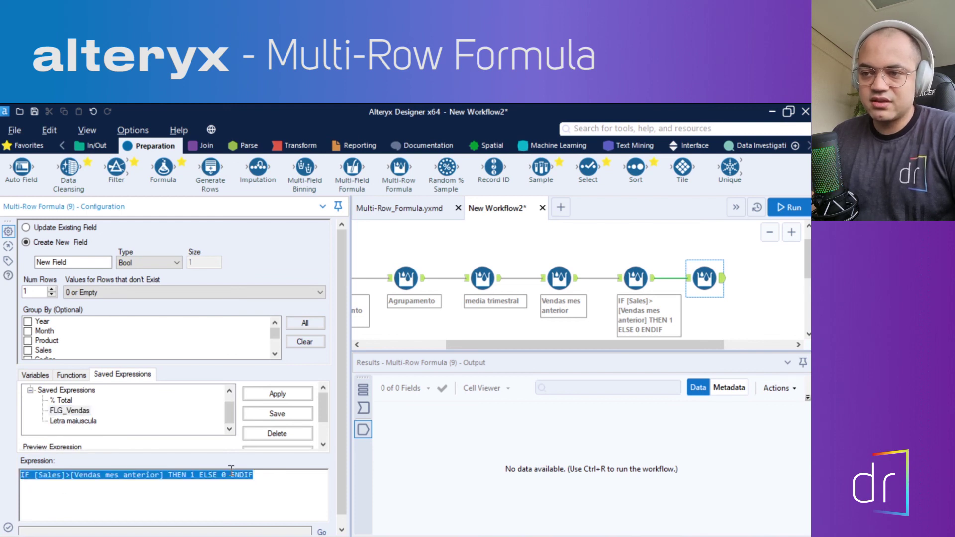
# - Run the workflow and display the New Field column next to FLG Vendas in the output
pyautogui.click(780, 205)
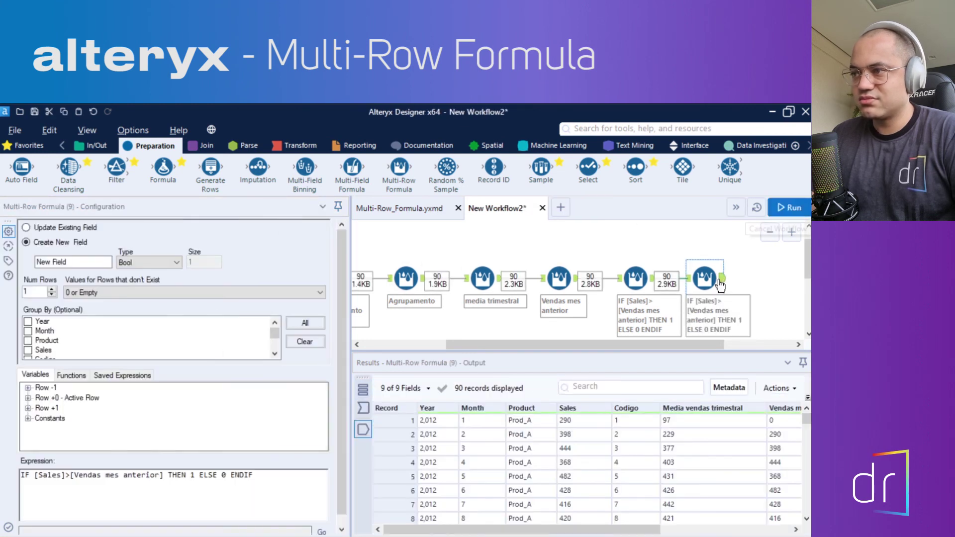
pyautogui.moveTo(595, 530); pyautogui.dragTo(725, 530)
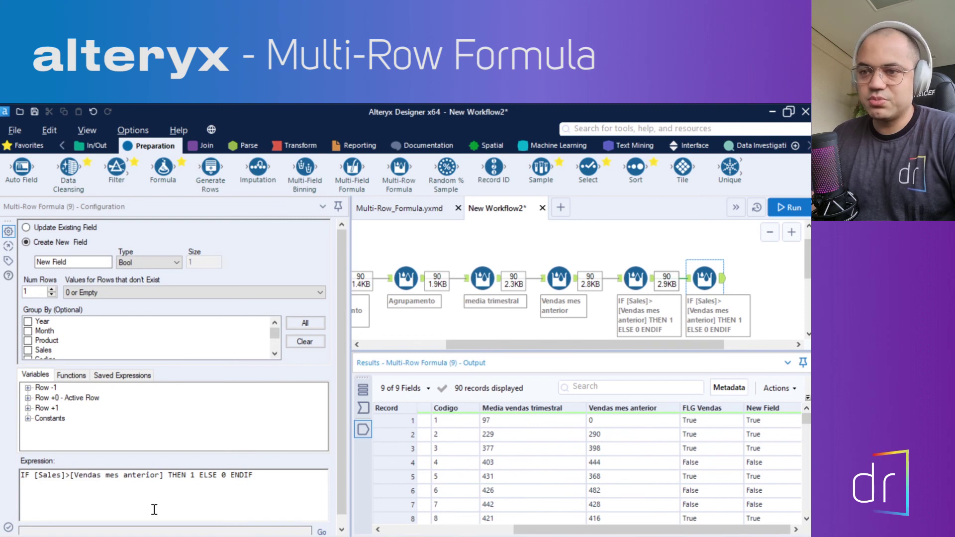
pyautogui.click(243, 489)
pyautogui.moveTo(242, 490); pyautogui.dragTo(5, 483)
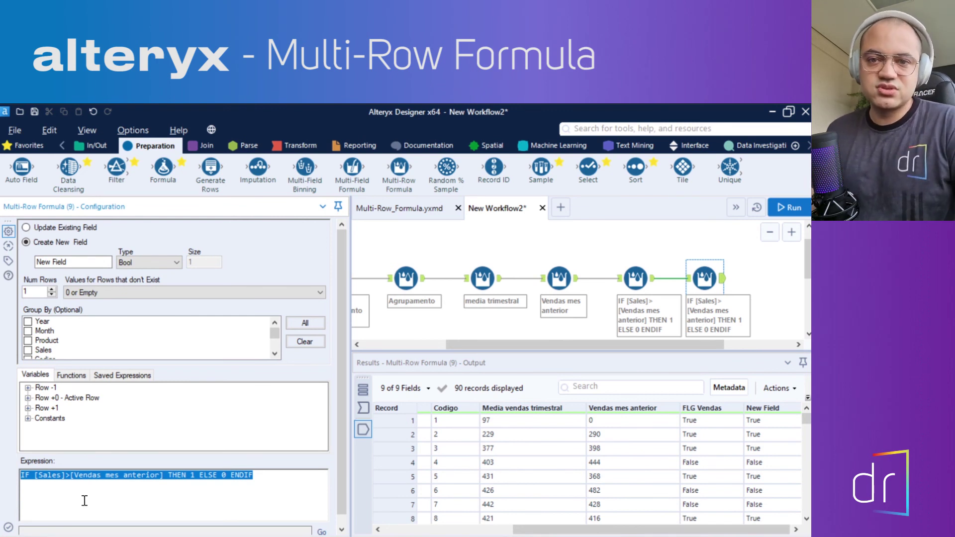
# - Review the list of saved expressions in the last Multi-Row Formula tool, then collapse it
pyautogui.click(130, 376)
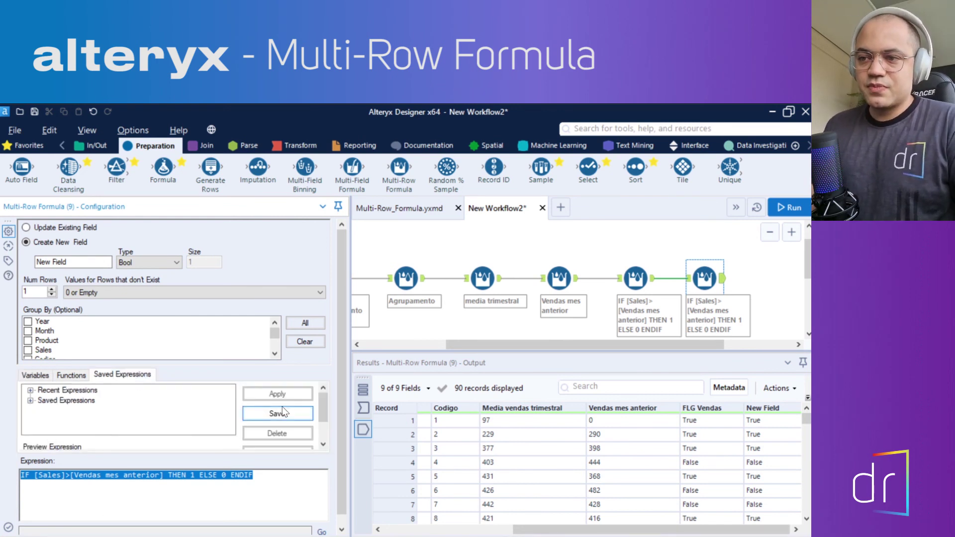
pyautogui.click(31, 401)
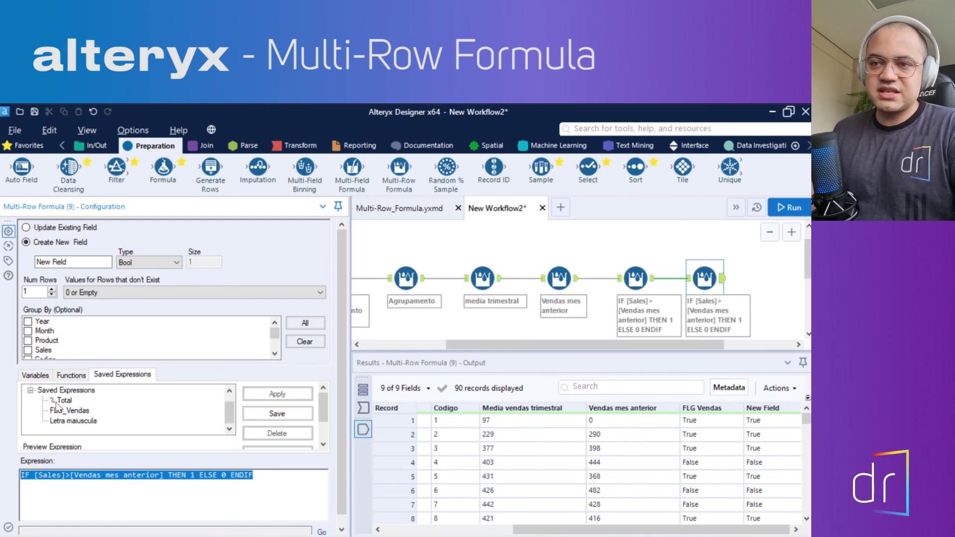
pyautogui.click(31, 392)
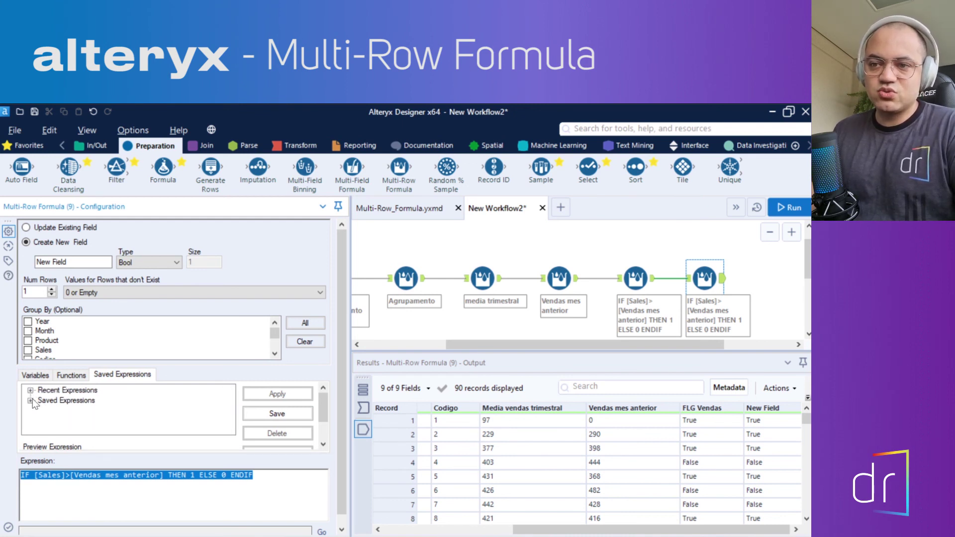
pyautogui.click(30, 401)
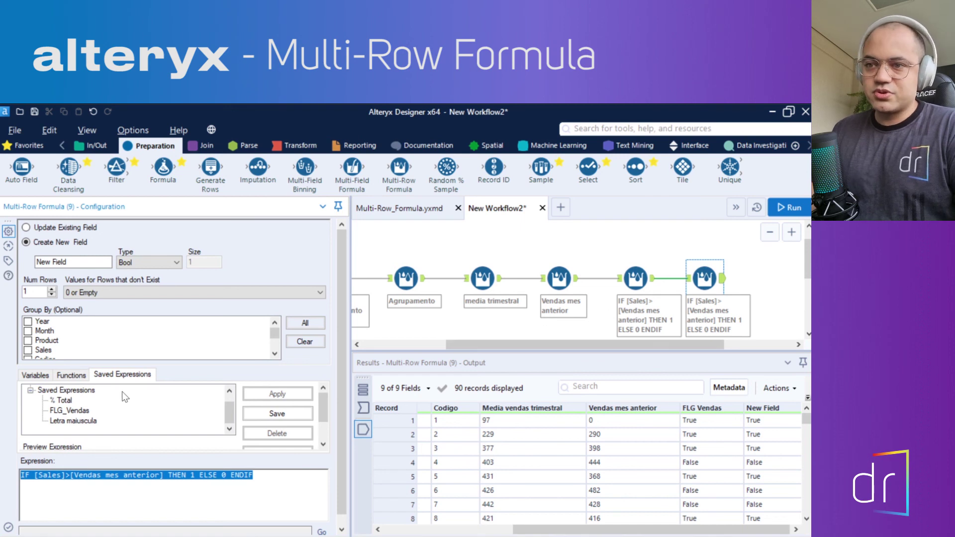
pyautogui.click(30, 391)
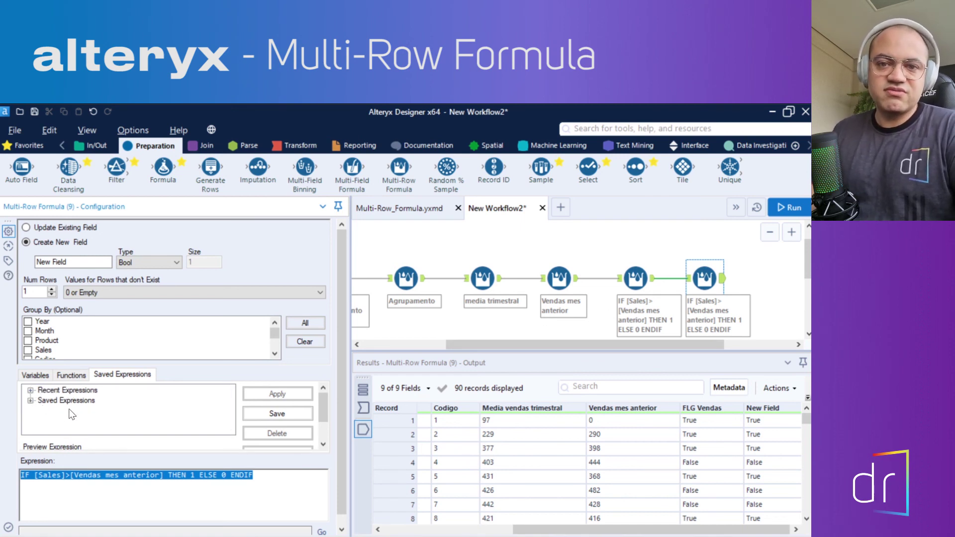